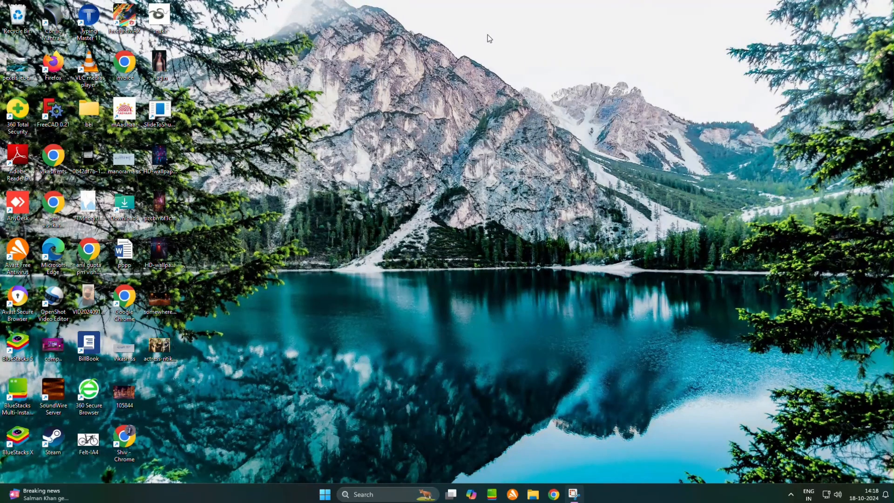
pyautogui.rightClick(468, 101)
pyautogui.rightClick(488, 138)
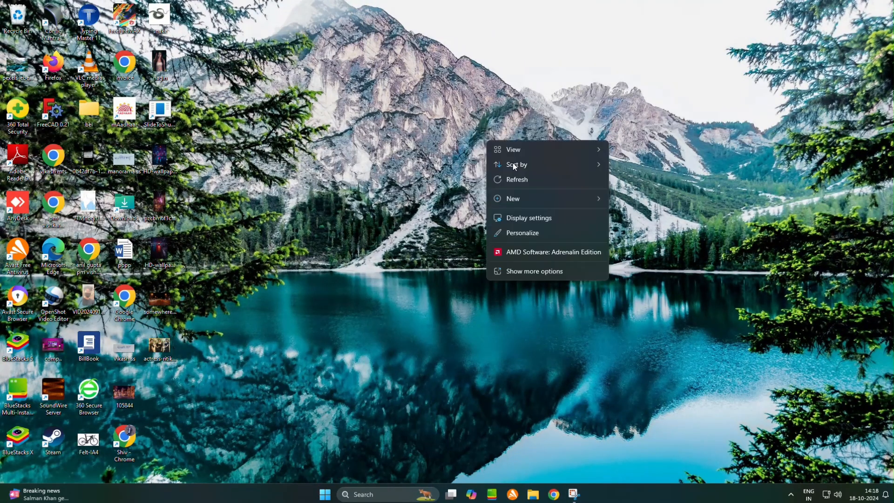
pyautogui.click(513, 178)
pyautogui.rightClick(506, 170)
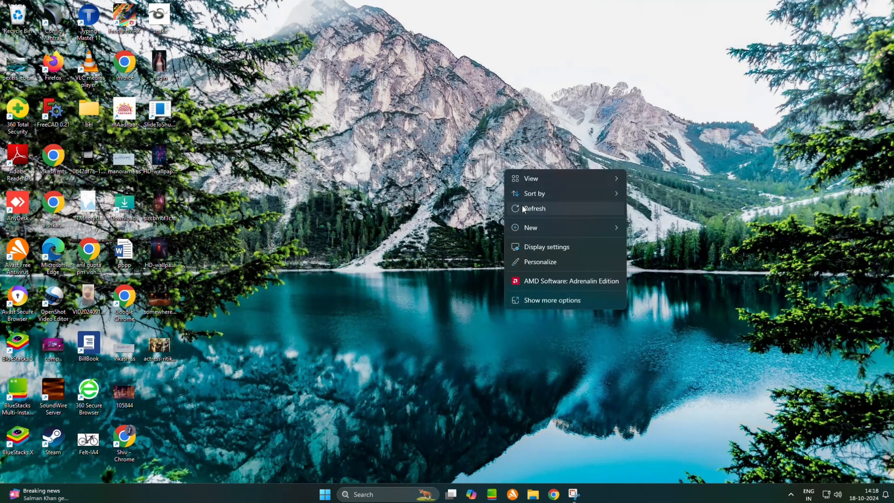
pyautogui.click(523, 208)
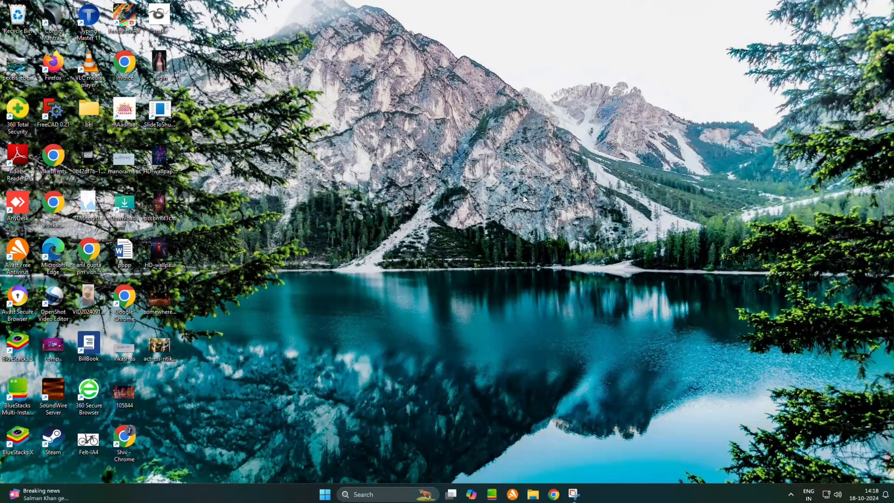
# - Launch Word from the Windows search and create a blank document
pyautogui.click(370, 492)
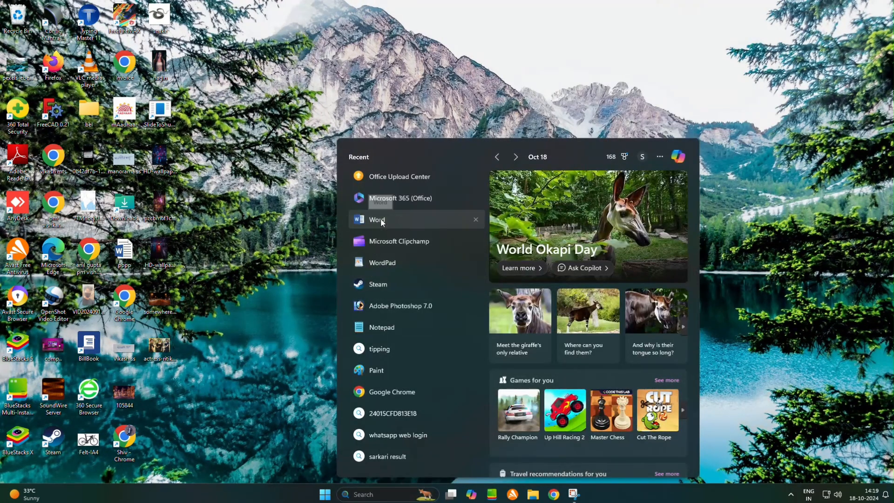
pyautogui.click(378, 220)
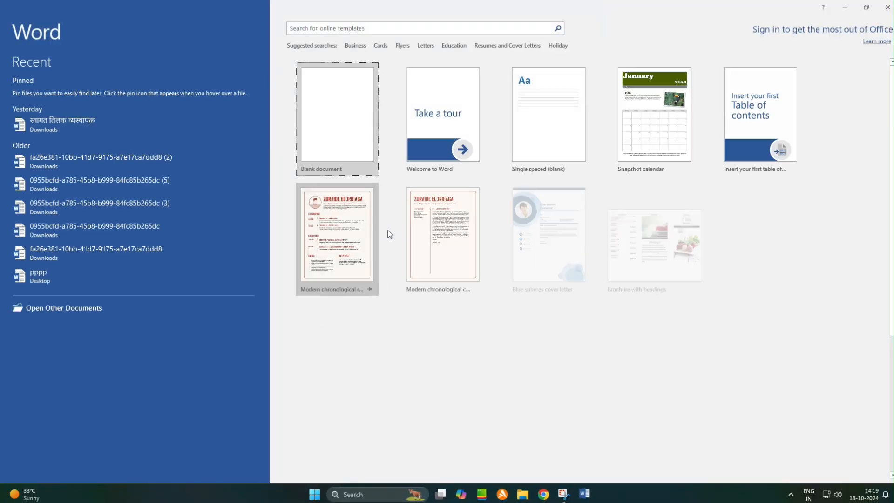
pyautogui.click(334, 140)
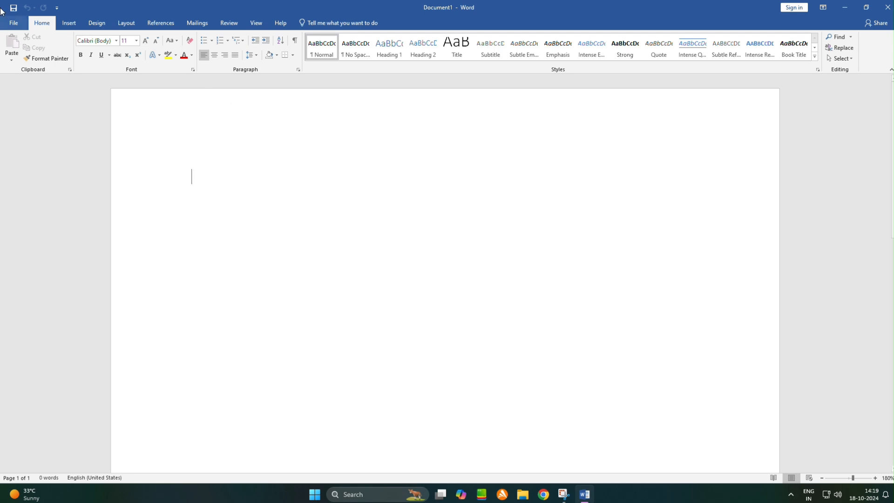
# - Review the blank document's Info page with its protection, inspection and property details
pyautogui.click(15, 25)
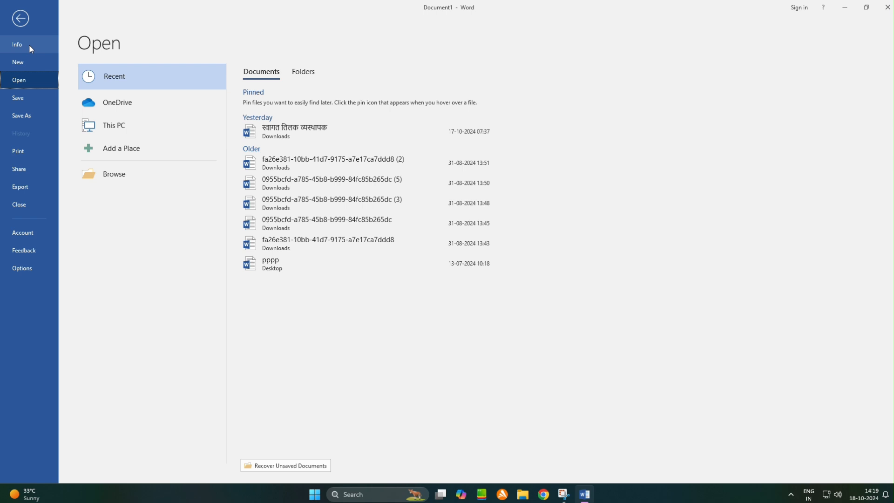
pyautogui.click(28, 43)
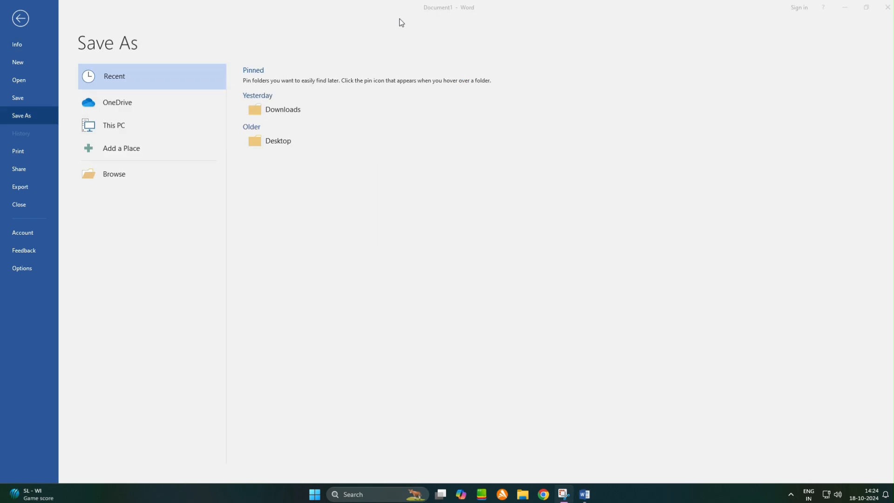
pyautogui.click(39, 41)
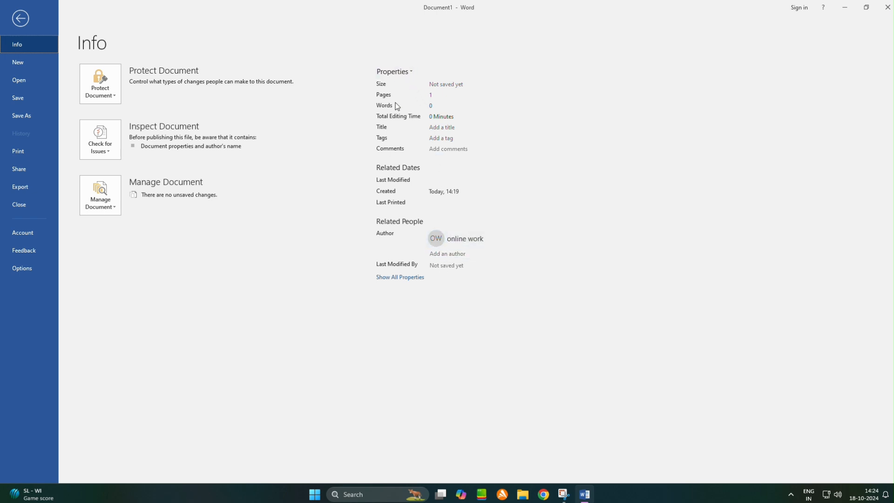
# - Look through the templates for new documents and preview the Student report with photo template without creating it
pyautogui.click(18, 62)
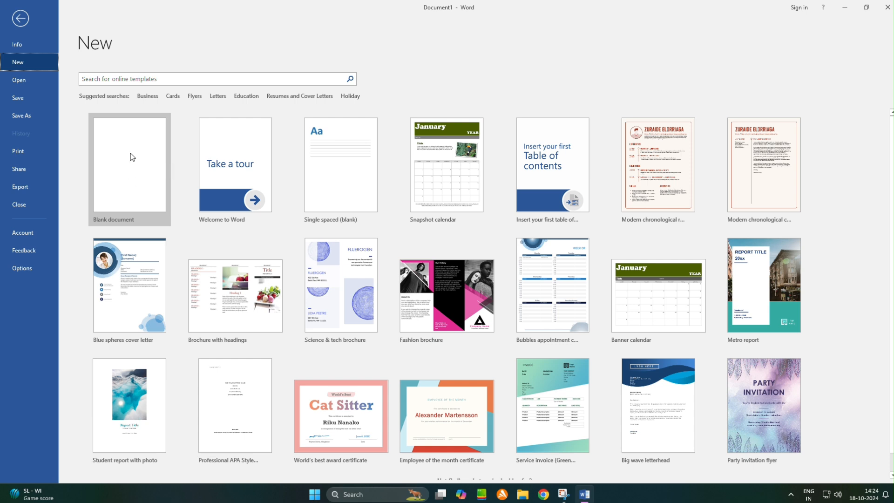
pyautogui.scroll(-1, 443, 279)
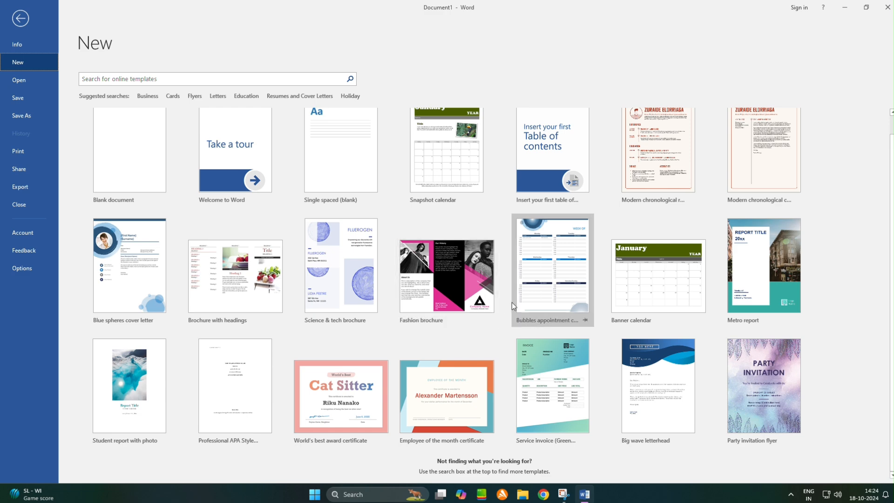
pyautogui.click(142, 354)
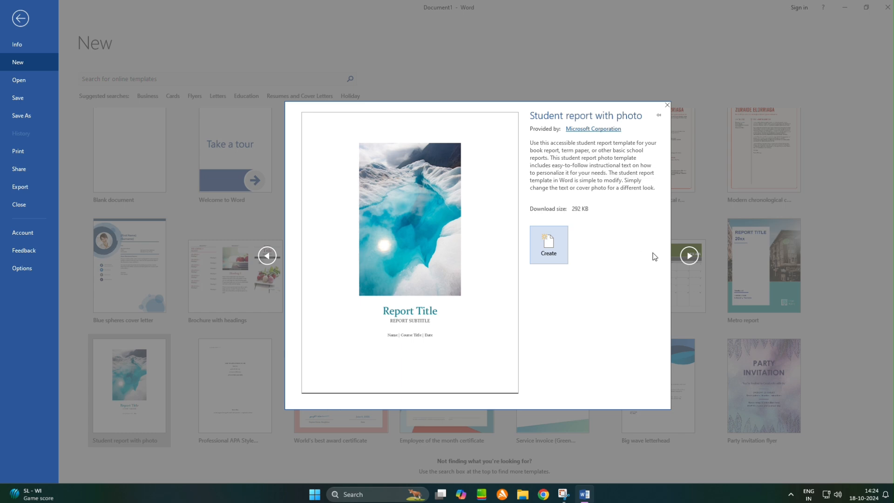
pyautogui.click(667, 105)
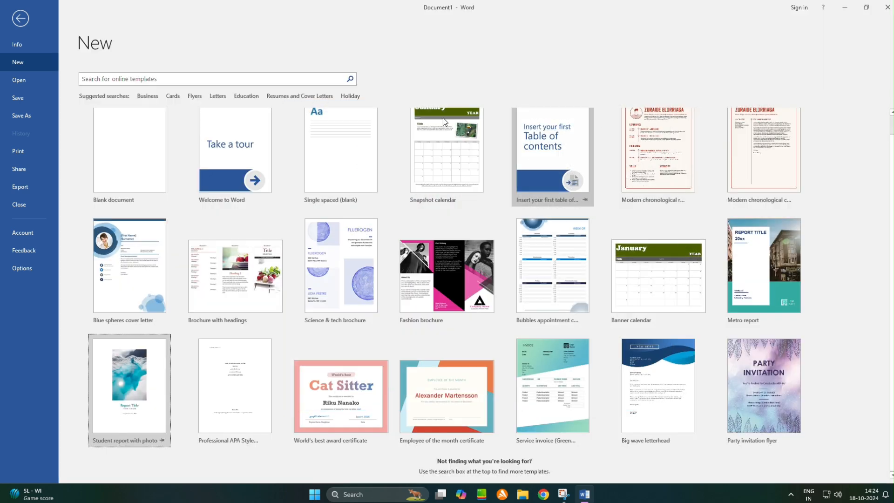
# - Examine the sources for opening files: recent documents and folders, OneDrive, This PC, Add a Place and the file browser
pyautogui.click(19, 81)
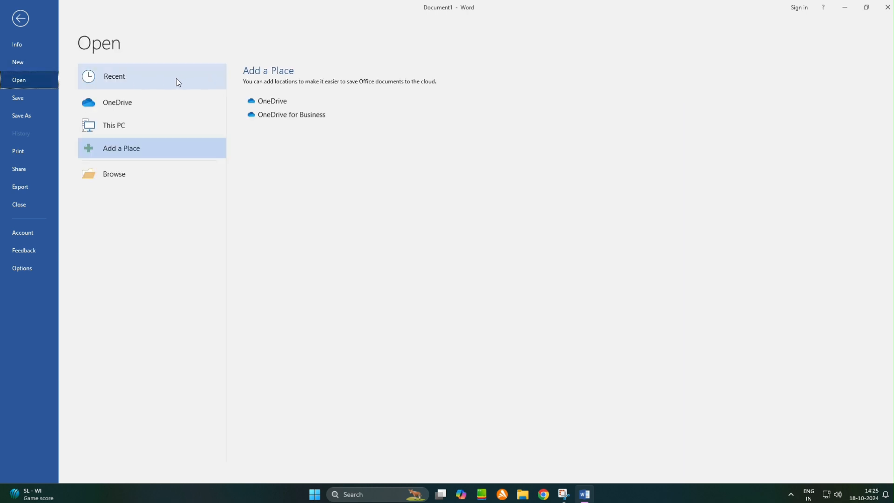
pyautogui.click(206, 82)
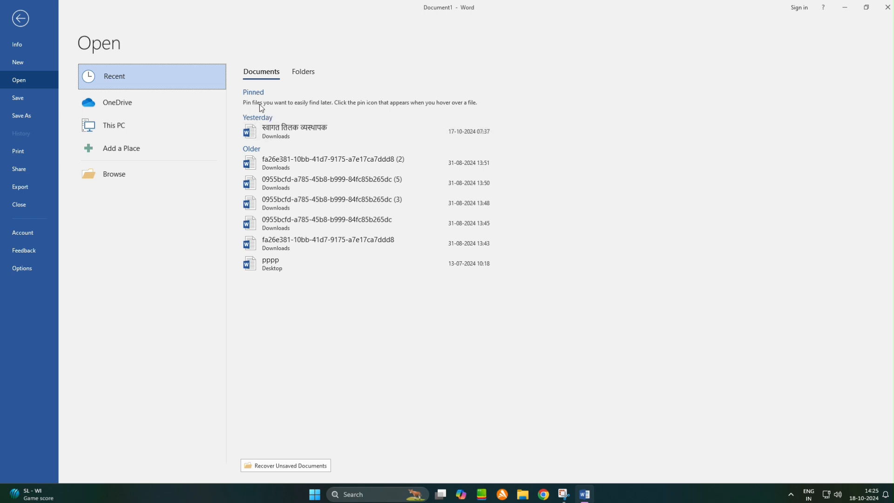
pyautogui.click(311, 76)
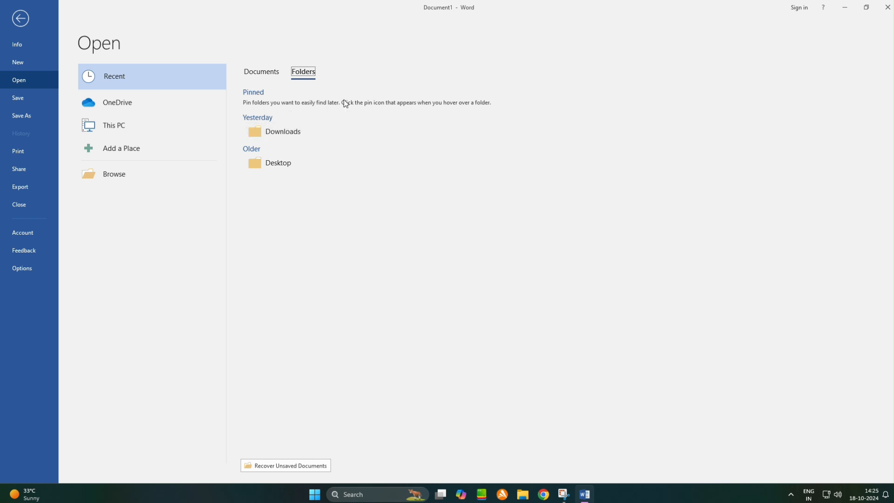
pyautogui.click(163, 106)
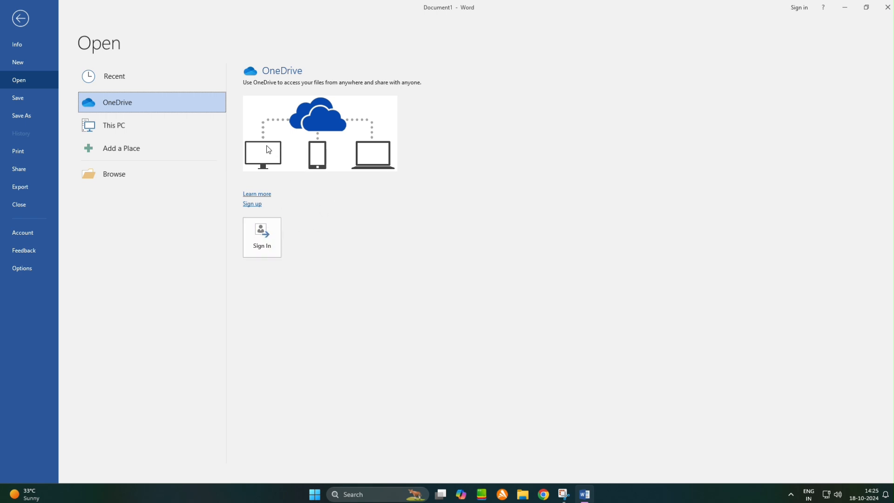
pyautogui.click(167, 121)
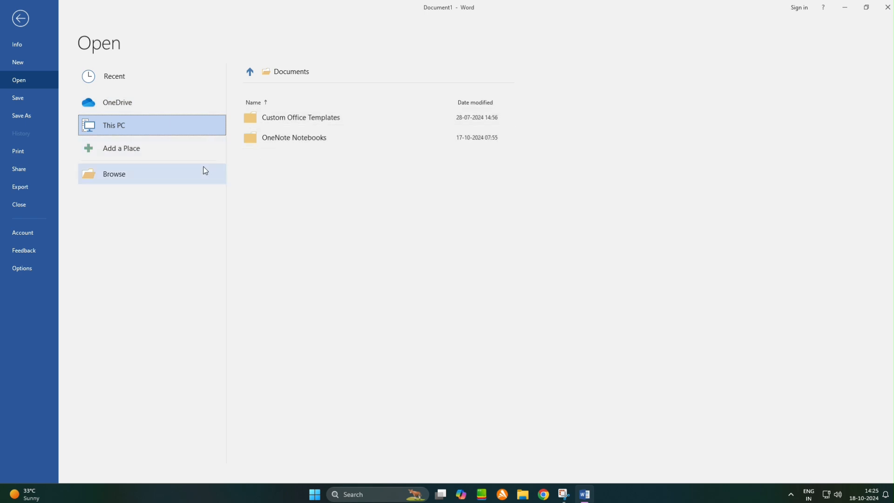
pyautogui.click(186, 148)
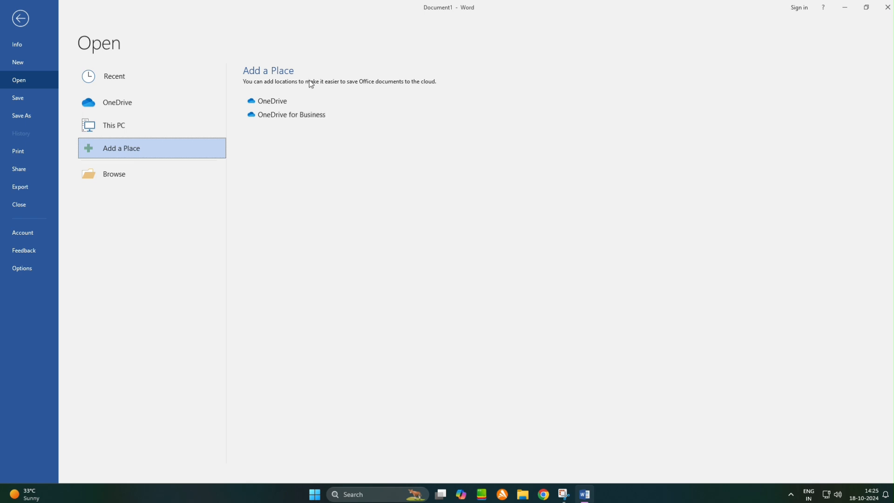
pyautogui.click(188, 171)
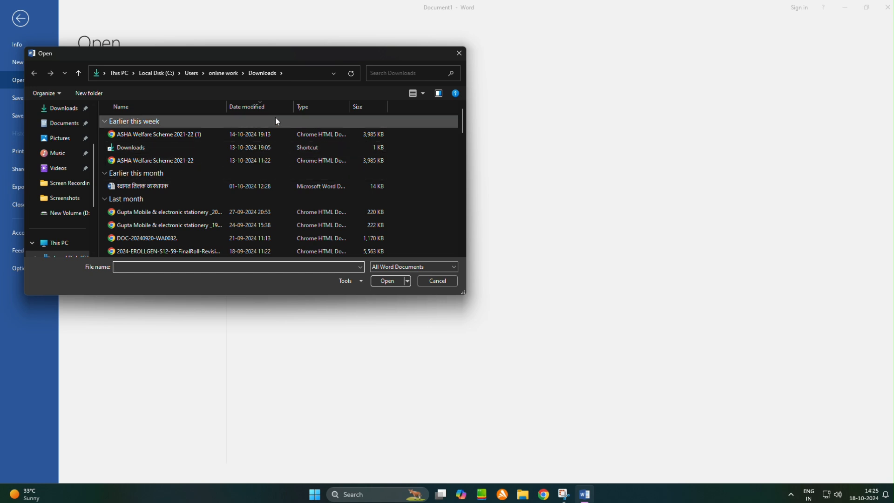
pyautogui.click(459, 53)
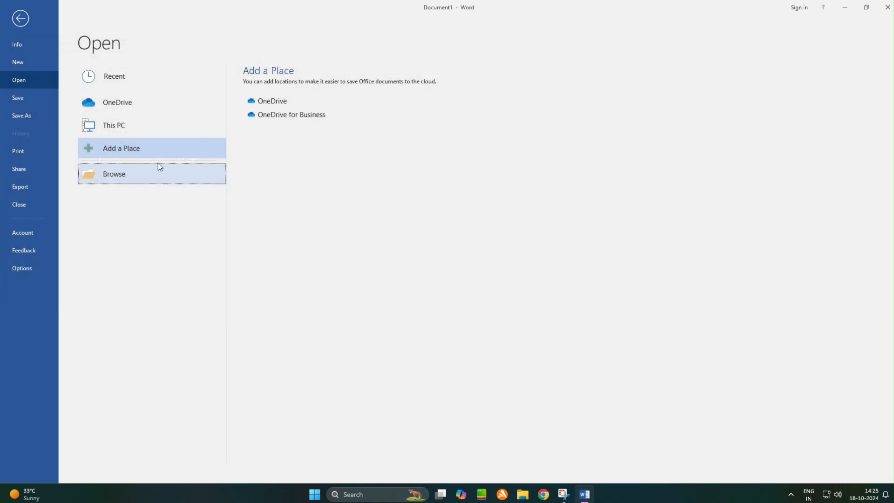
# - Examine the save locations for the unsaved document, including Downloads, Desktop, OneDrive and the Documents folder, without saving
pyautogui.click(40, 95)
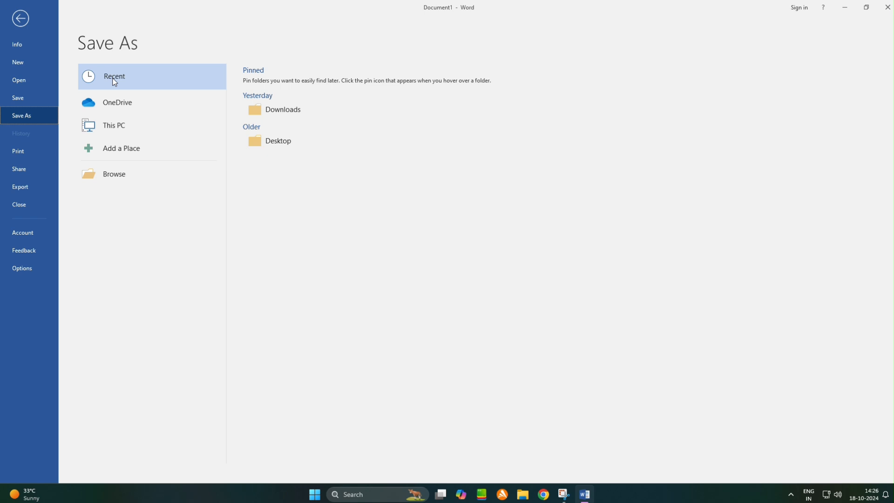
pyautogui.click(401, 15)
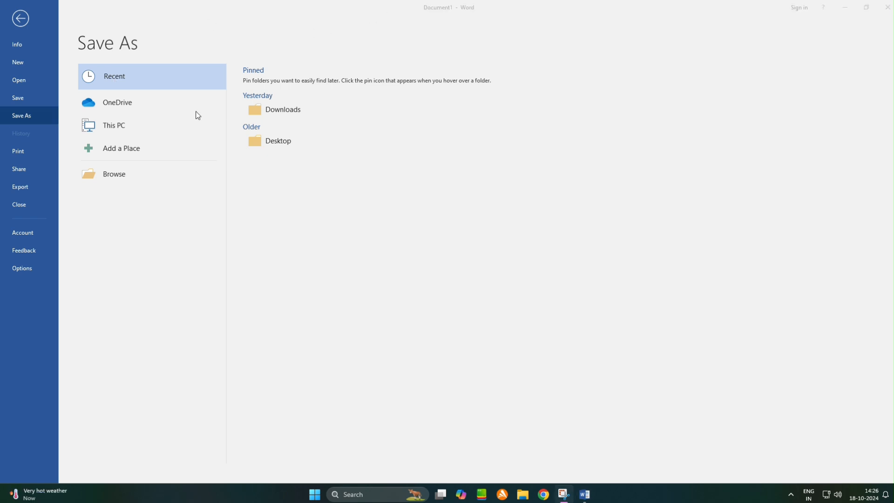
pyautogui.click(274, 108)
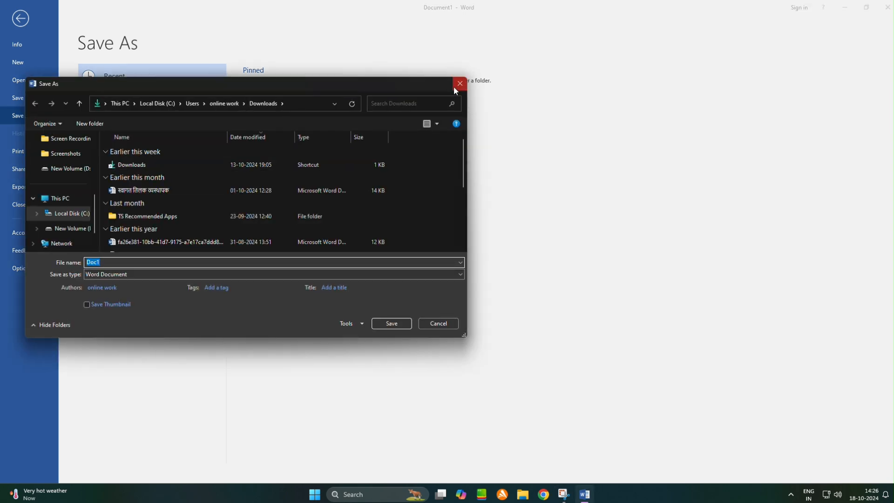
pyautogui.click(460, 84)
pyautogui.click(312, 142)
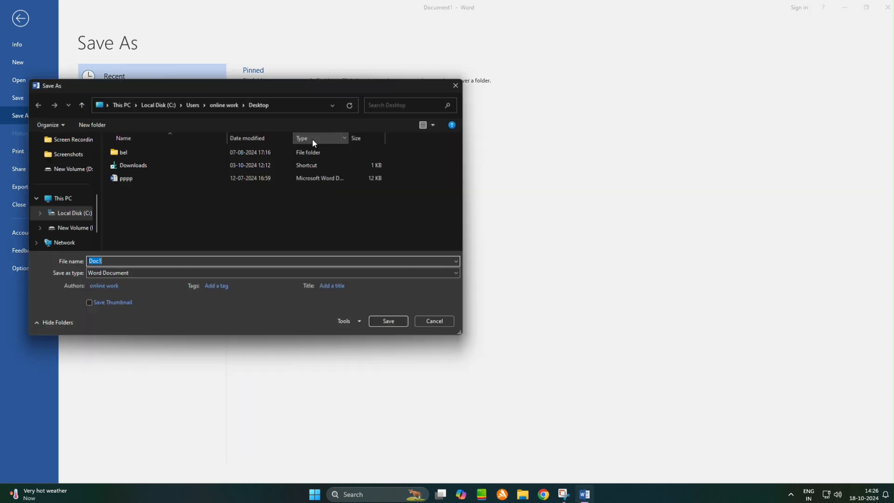
pyautogui.click(461, 84)
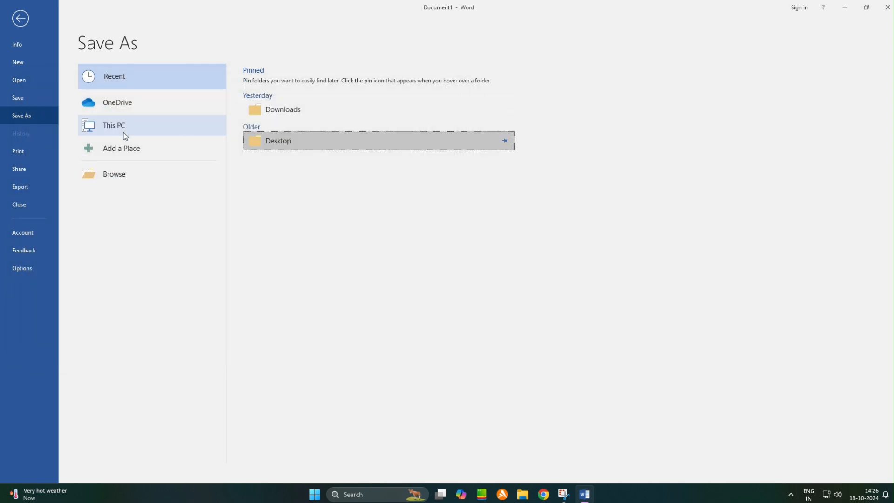
pyautogui.click(148, 103)
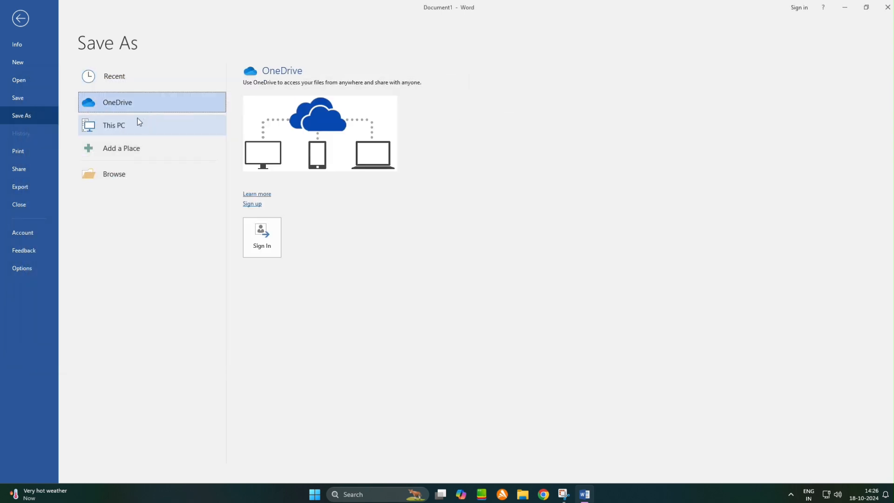
pyautogui.click(134, 171)
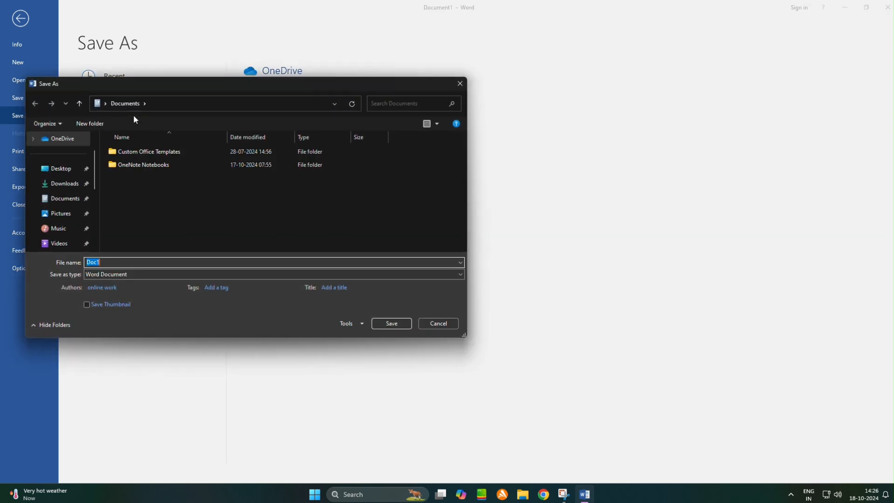
pyautogui.click(460, 84)
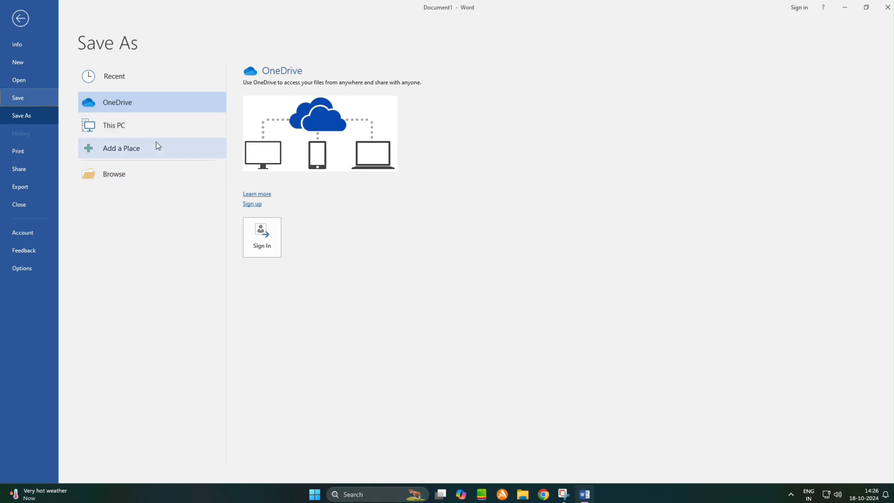
# - Compare the Open page with the Save and Save As pages for the unsaved document
pyautogui.click(45, 81)
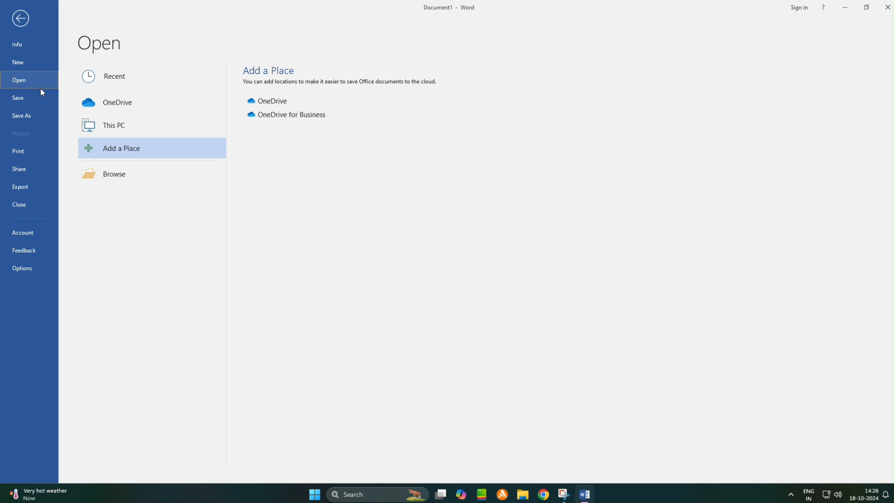
pyautogui.click(38, 115)
pyautogui.click(38, 98)
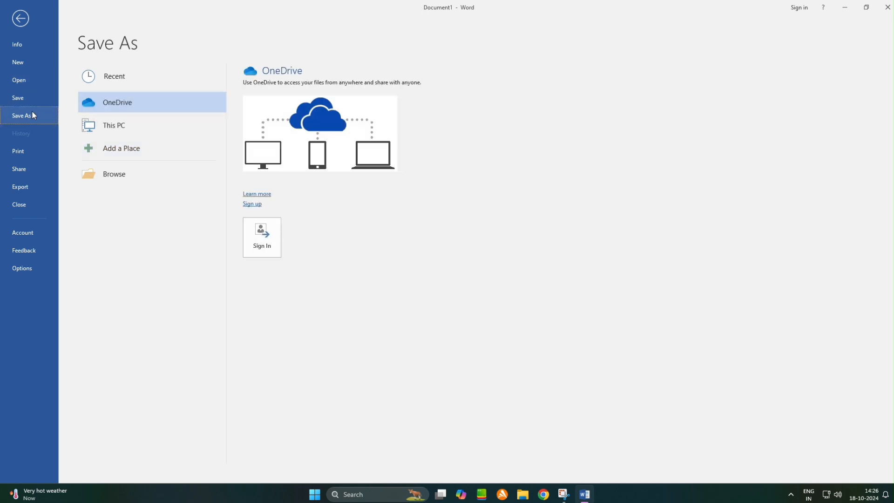
pyautogui.click(32, 112)
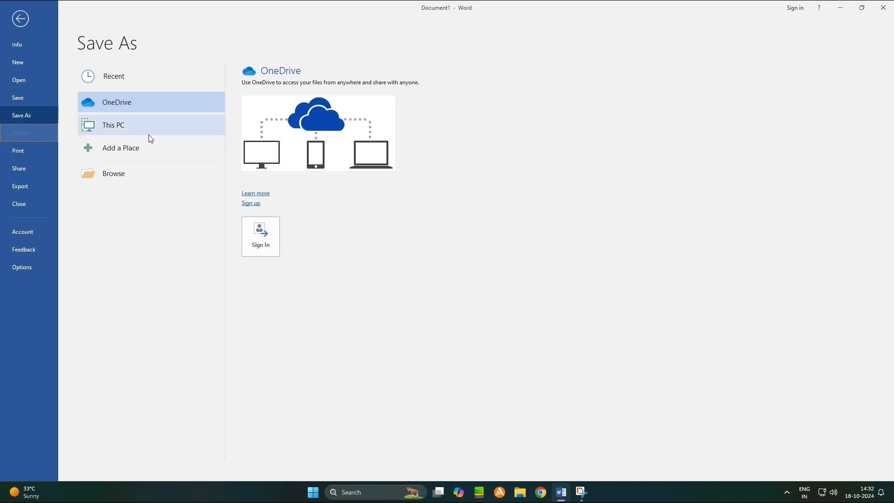
# - Review the print preview and print settings, checking the paper size choices without changing the selection
pyautogui.click(31, 148)
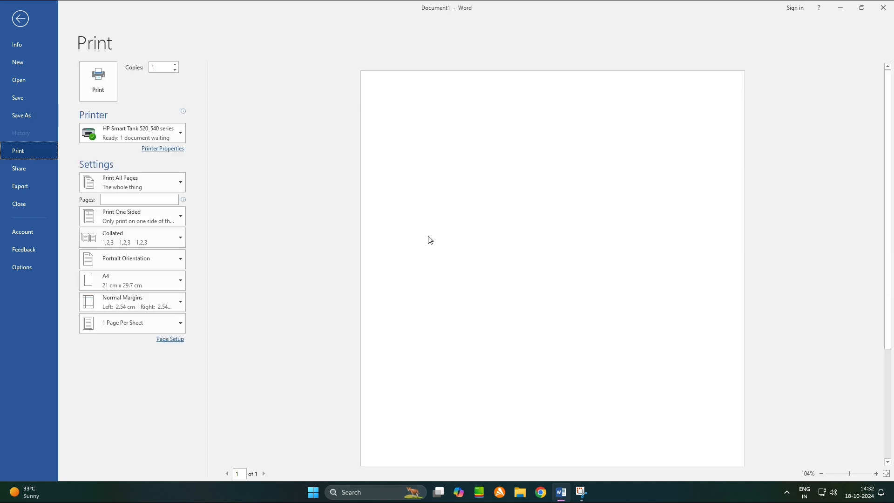
pyautogui.scroll(-1, 408, 193)
pyautogui.scroll(1, 410, 192)
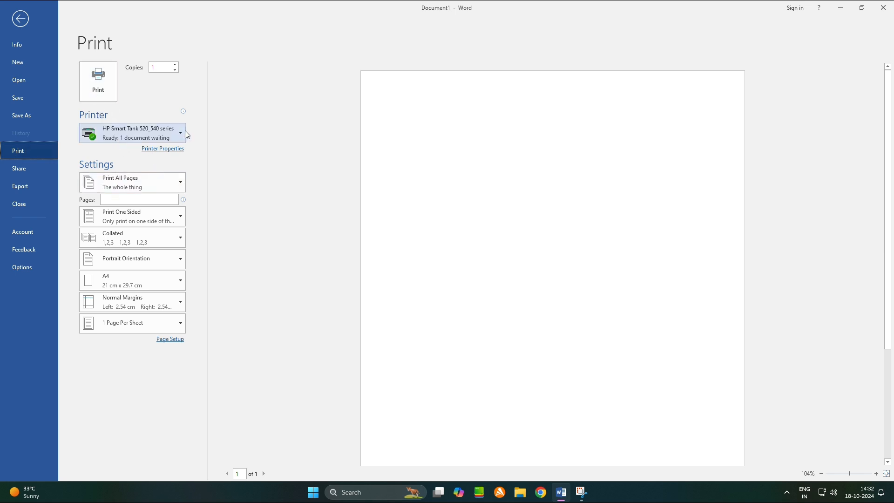
pyautogui.click(125, 284)
pyautogui.click(125, 281)
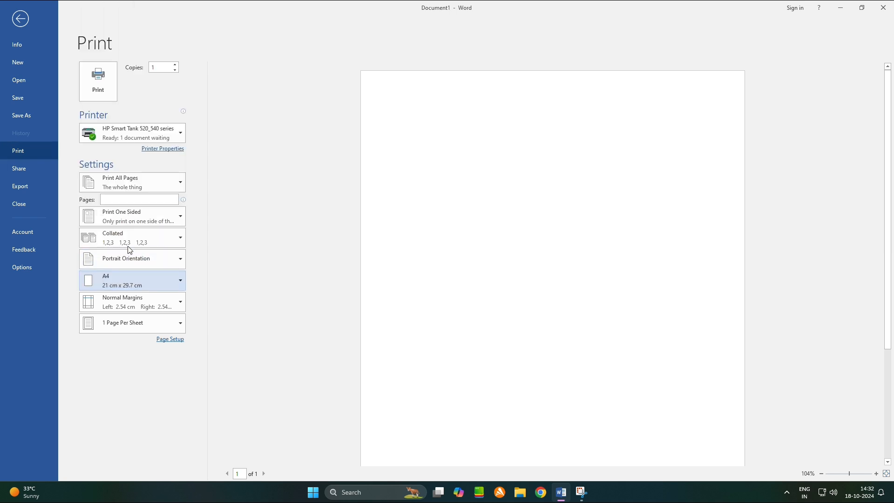
# - Review the Share page, including Post to Blog, and the Export choices for PDF/XPS and changing the file type, without exporting
pyautogui.click(10, 170)
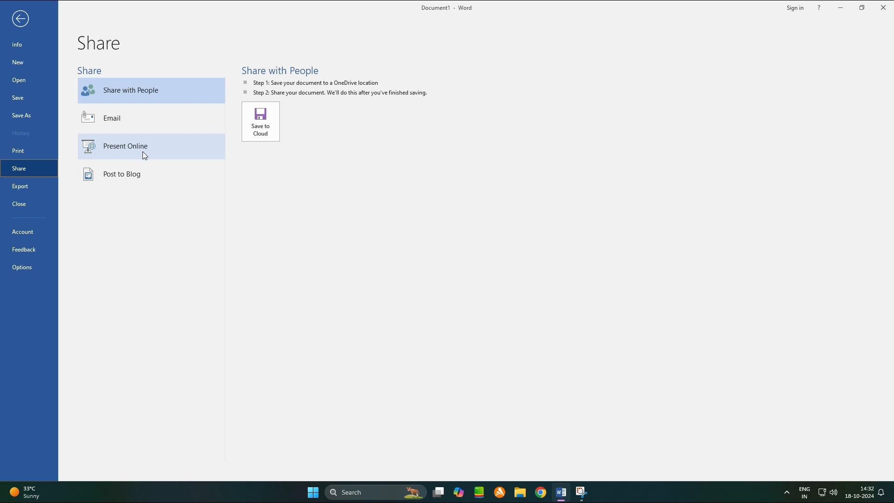
pyautogui.click(126, 175)
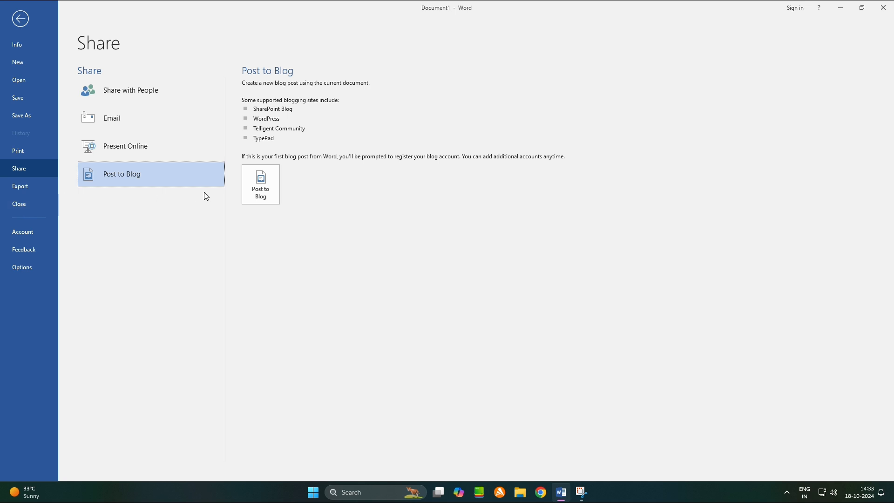
pyautogui.click(38, 192)
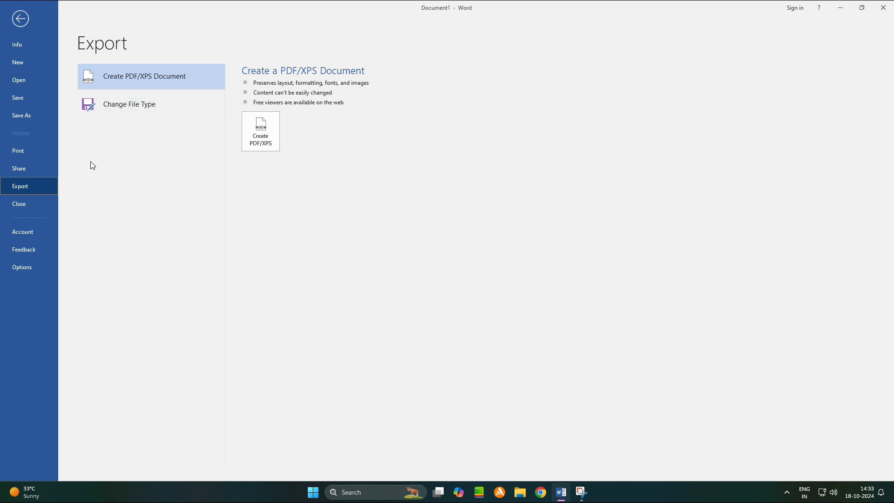
pyautogui.click(115, 109)
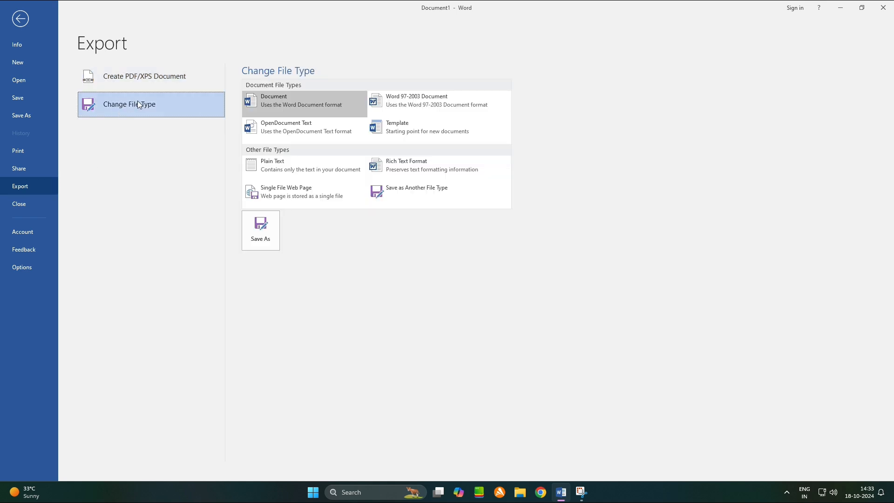
pyautogui.click(165, 85)
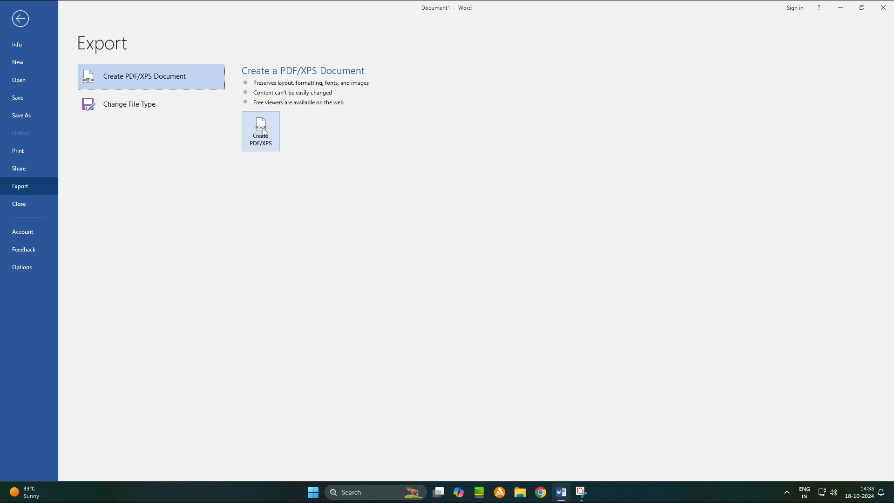
pyautogui.click(146, 106)
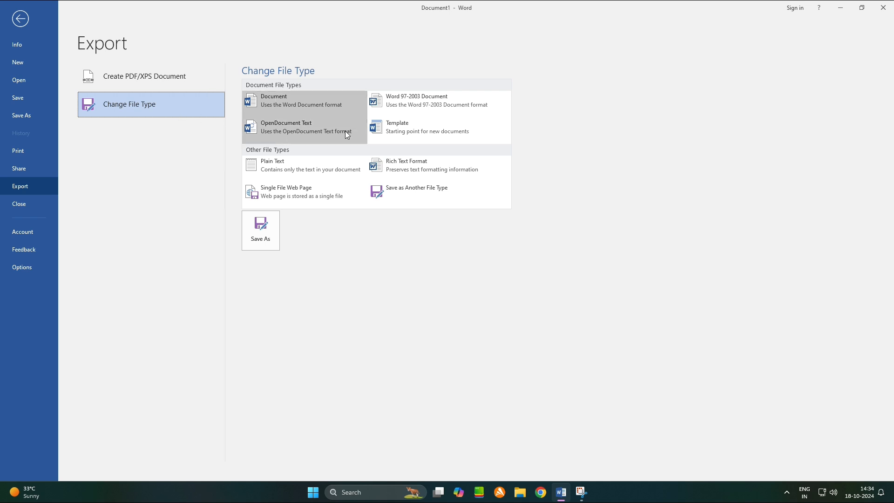
# - Close the current document and create a new blank document
pyautogui.click(20, 204)
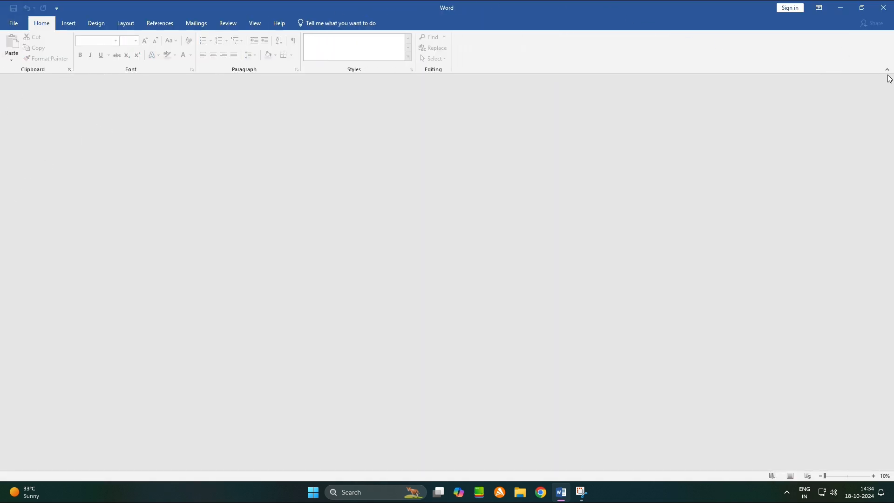
pyautogui.click(14, 23)
pyautogui.click(131, 150)
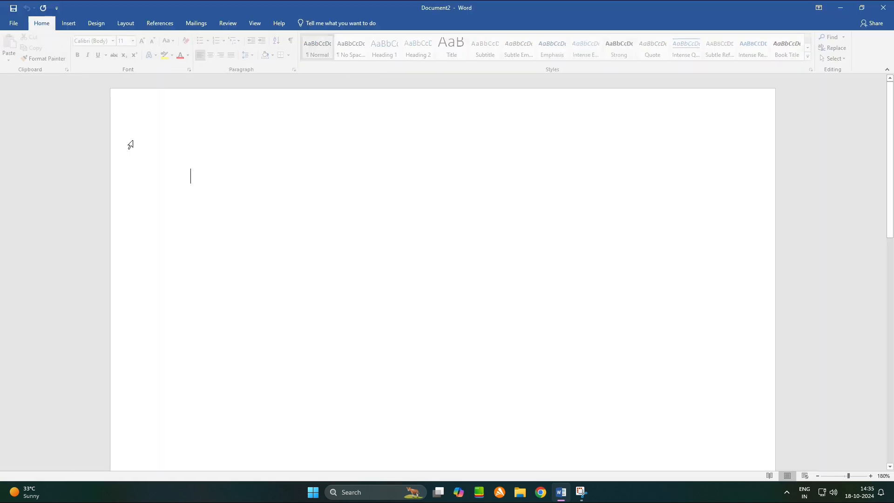
# - Examine the Account and Feedback pages and the General settings in Word Options, leaving the options unchanged
pyautogui.click(17, 21)
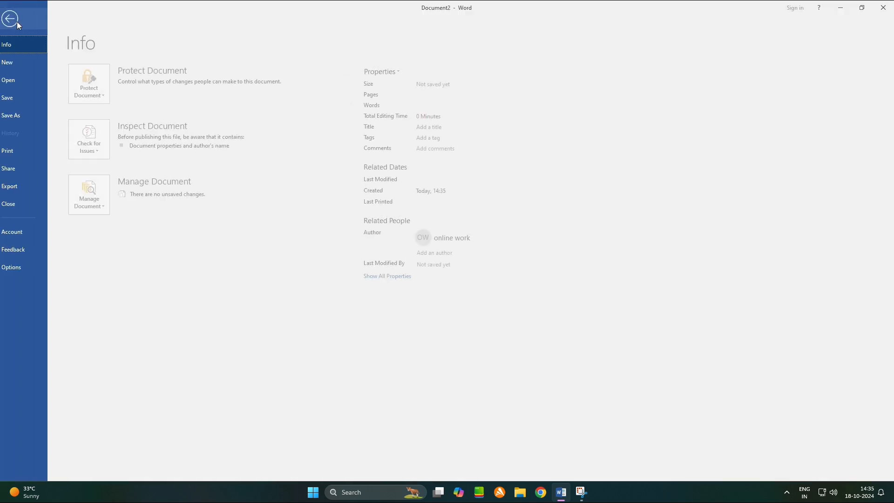
pyautogui.click(30, 237)
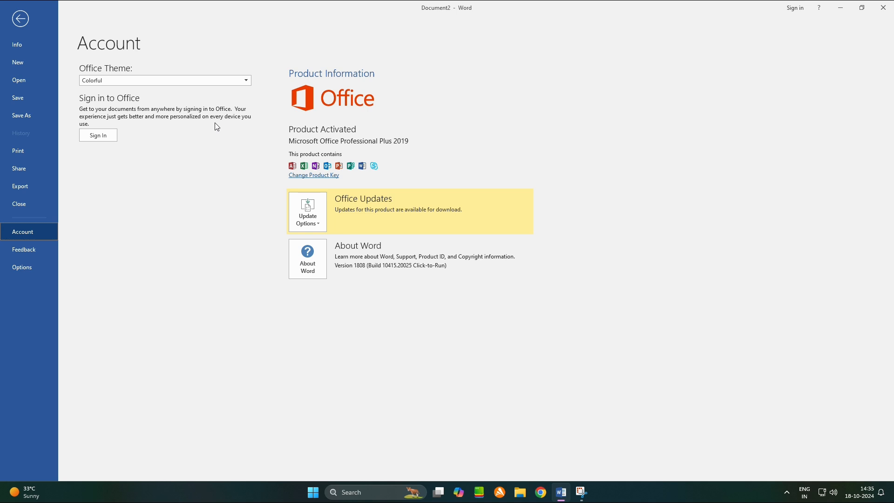
pyautogui.click(30, 253)
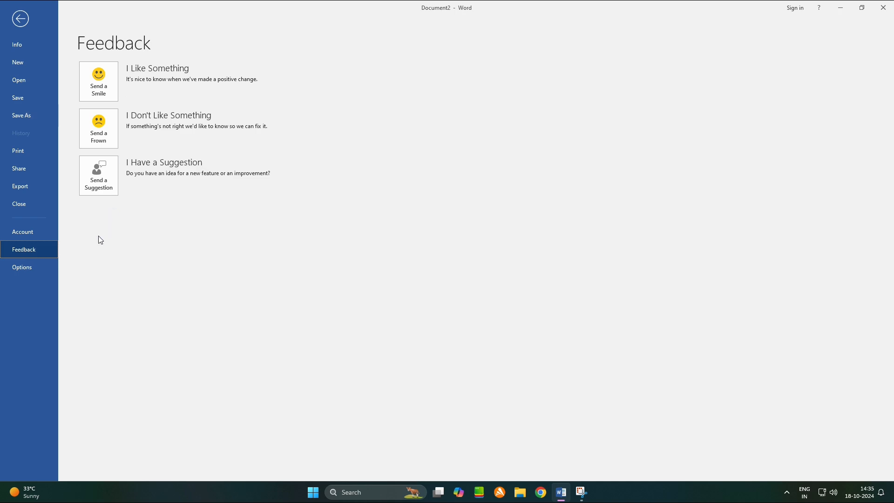
pyautogui.click(22, 268)
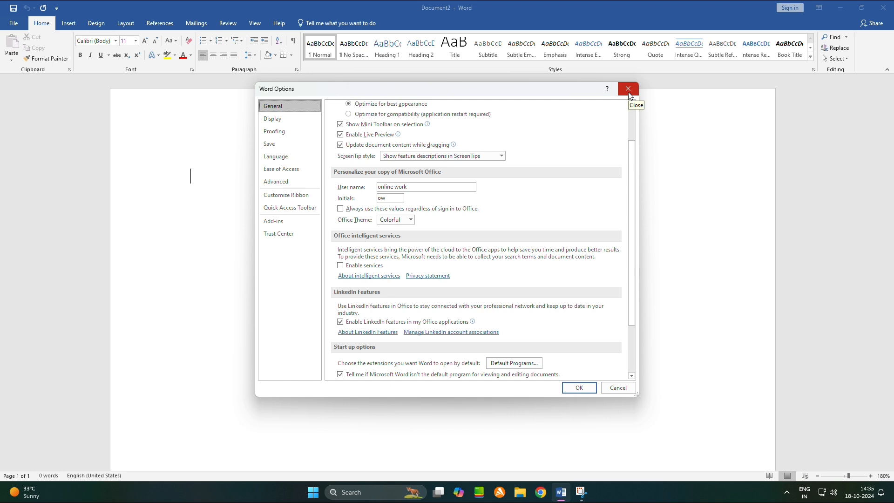
pyautogui.click(629, 89)
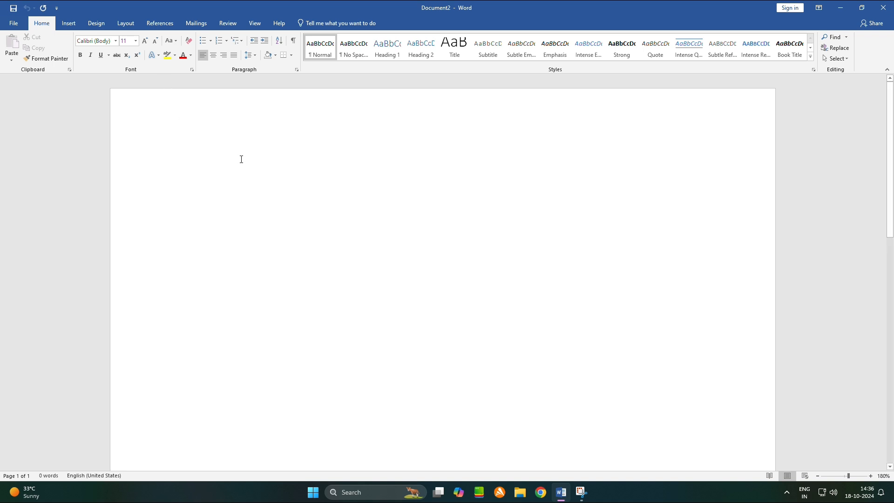
# - Write "drftgfhgyjkhujn" in Calibri and continue the line with "gbcfhgvbjmhujkmhu" in the Kruti Dev 011 font
pyautogui.write('drftgfhgyjkhujn')
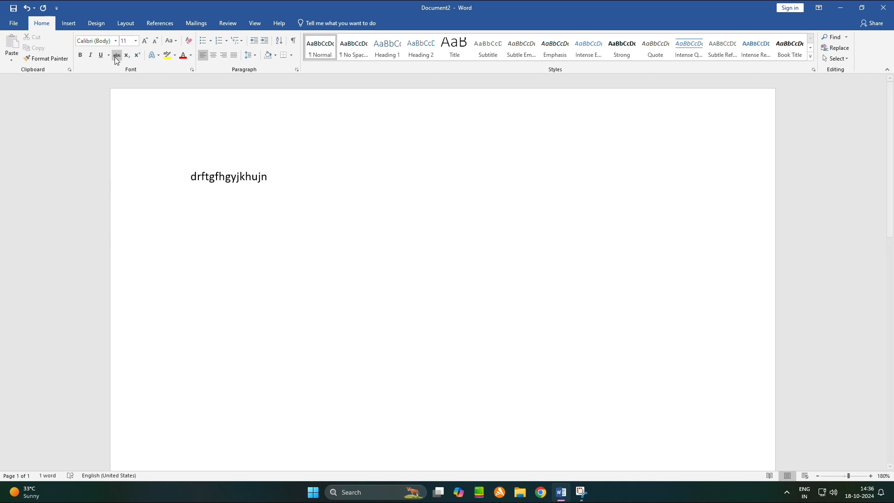
pyautogui.click(116, 41)
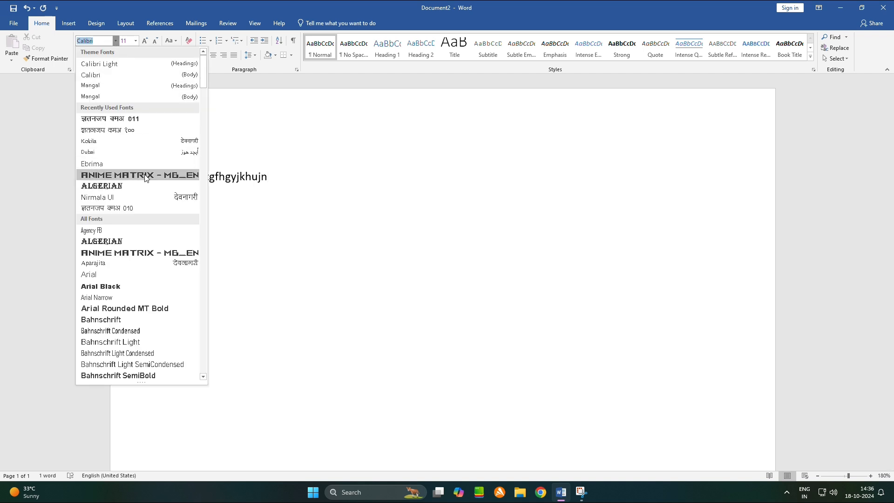
pyautogui.click(155, 120)
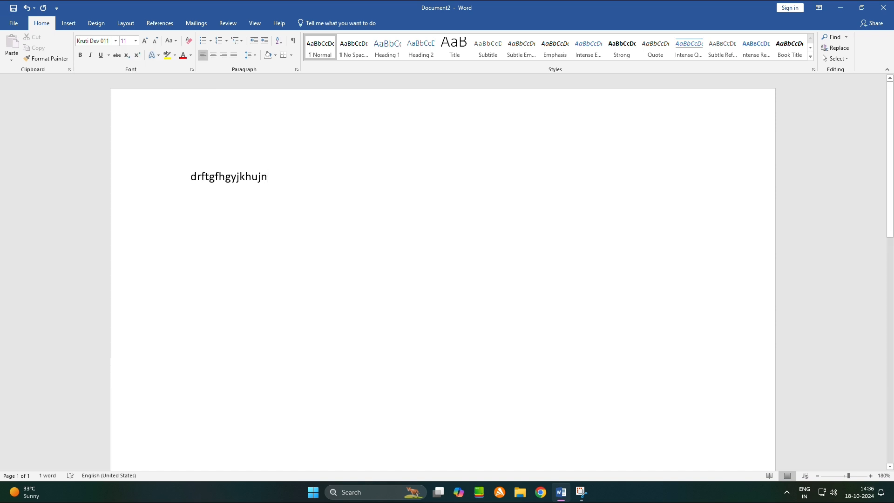
pyautogui.write('gbcfhgvbjmhujkmhu')
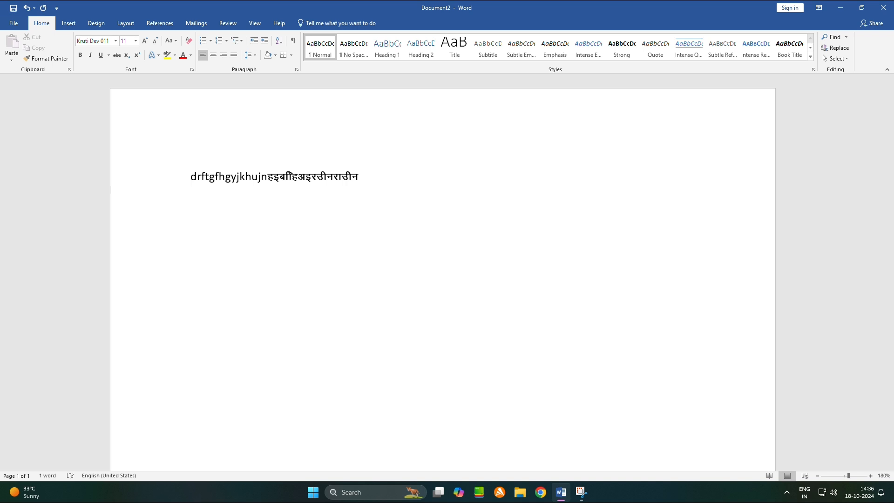
# - Set the font size to 72 and continue the line with more sample Kruti Dev 011 characters
pyautogui.click(135, 40)
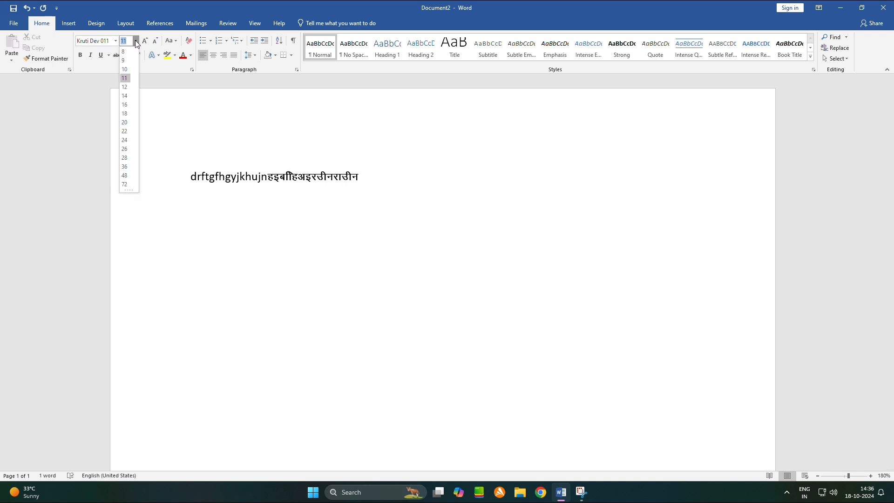
pyautogui.click(129, 183)
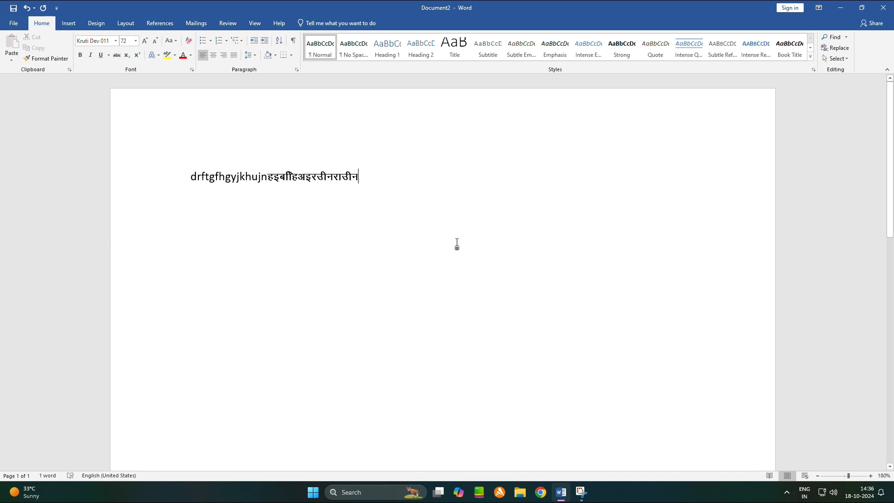
pyautogui.write('hfbhncvnfvdgcfgc')
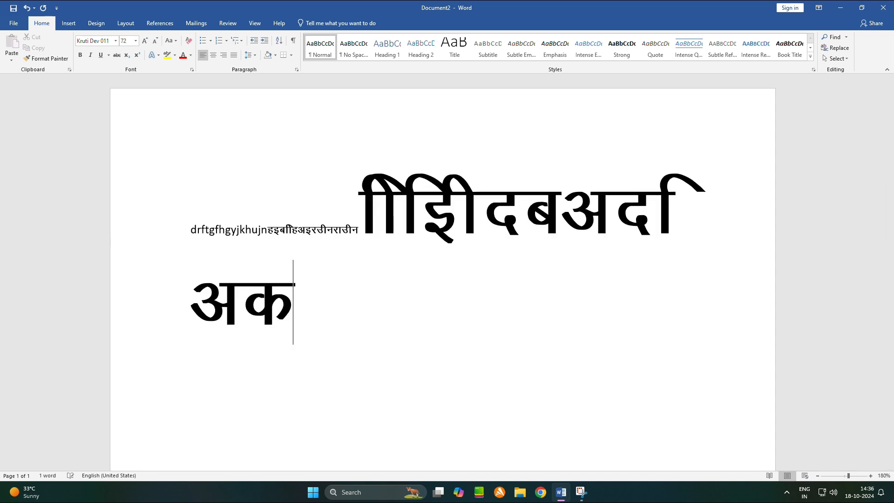
pyautogui.write('gbgv')
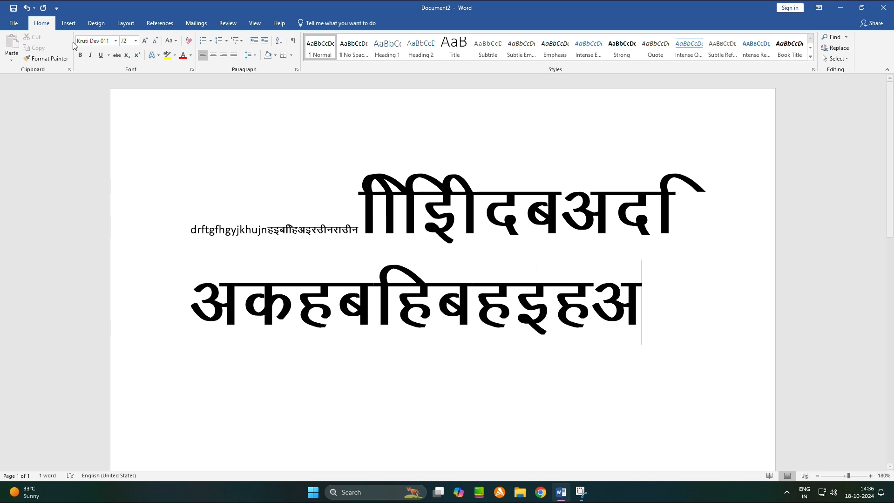
# - Try growing and shrinking the font size at the insertion point in preset increments, finishing at 72
pyautogui.click(144, 41)
pyautogui.click(145, 41)
pyautogui.click(144, 42)
pyautogui.click(157, 42)
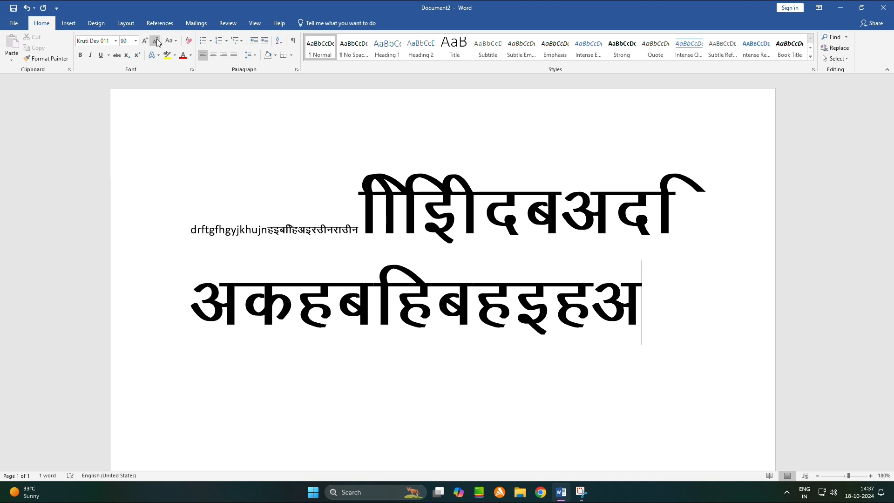
pyautogui.click(157, 42)
pyautogui.click(157, 42)
pyautogui.click(150, 44)
pyautogui.click(149, 43)
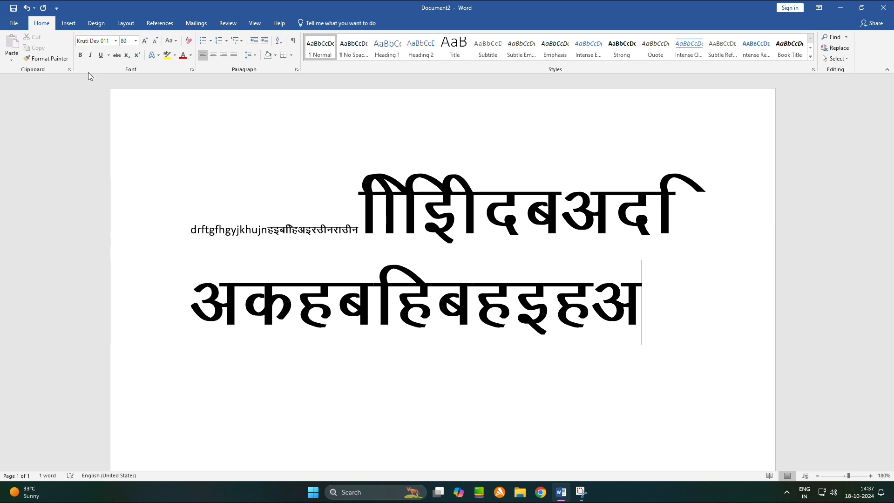
pyautogui.click(157, 42)
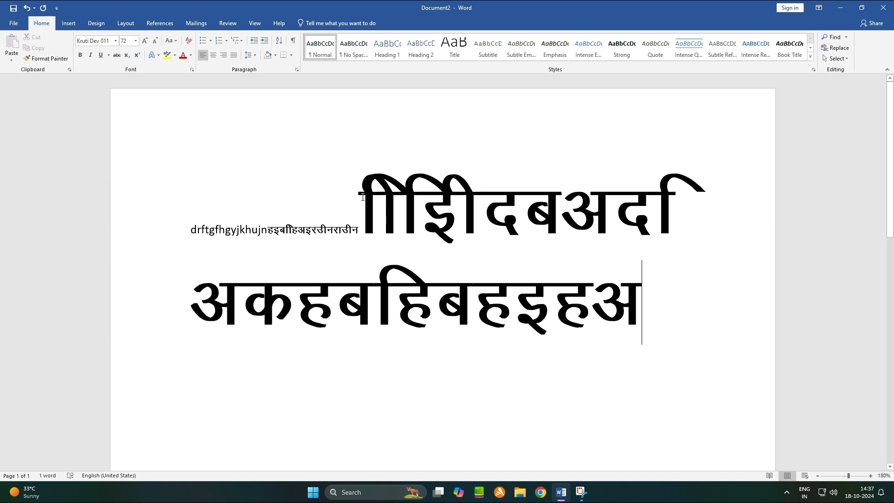
# - Enlarge the latter part of the first line by several font size increments and shrink it back to its starting size
pyautogui.moveTo(317, 199); pyautogui.dragTo(675, 212)
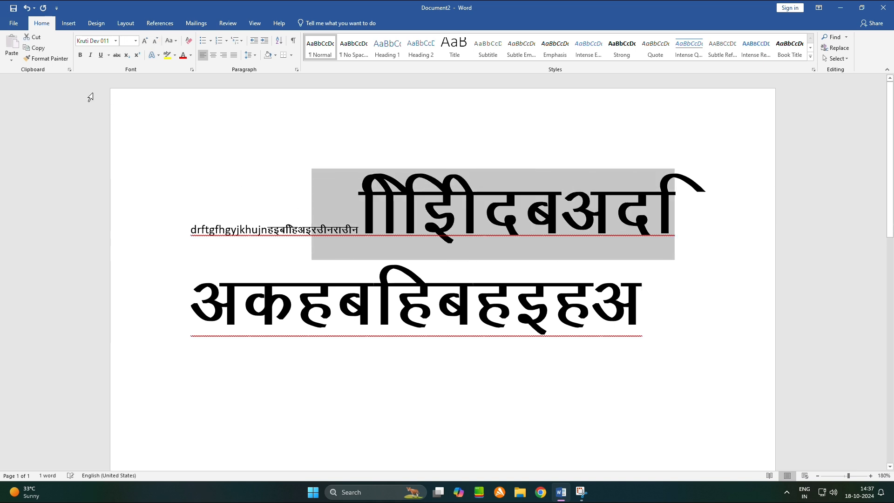
pyautogui.click(146, 41)
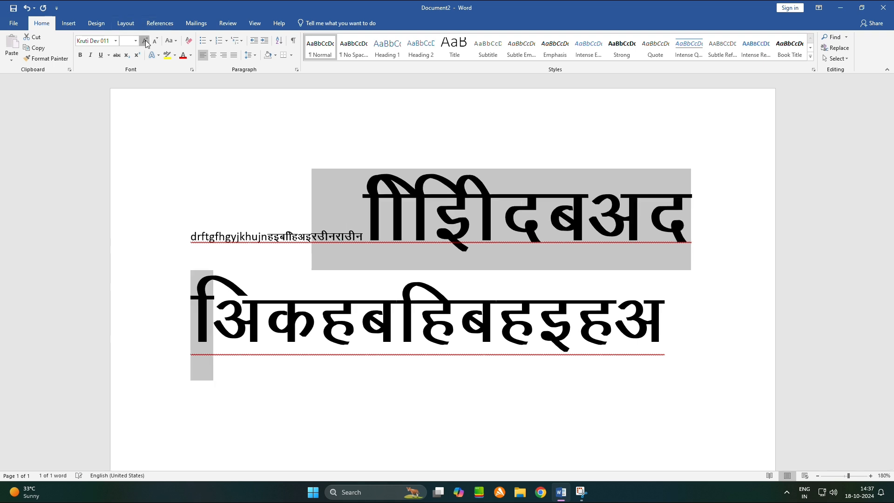
pyautogui.click(146, 41)
pyautogui.click(145, 41)
pyautogui.click(145, 43)
pyautogui.click(146, 43)
pyautogui.click(153, 45)
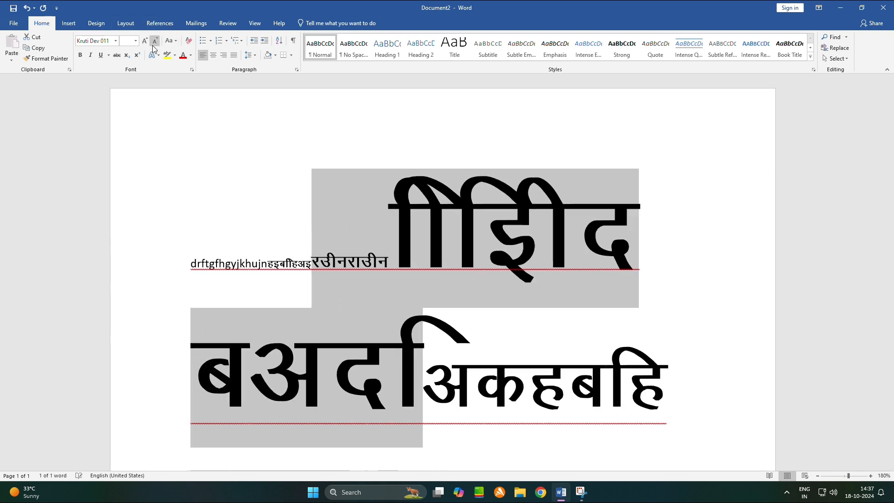
pyautogui.click(152, 46)
pyautogui.click(152, 45)
pyautogui.click(152, 46)
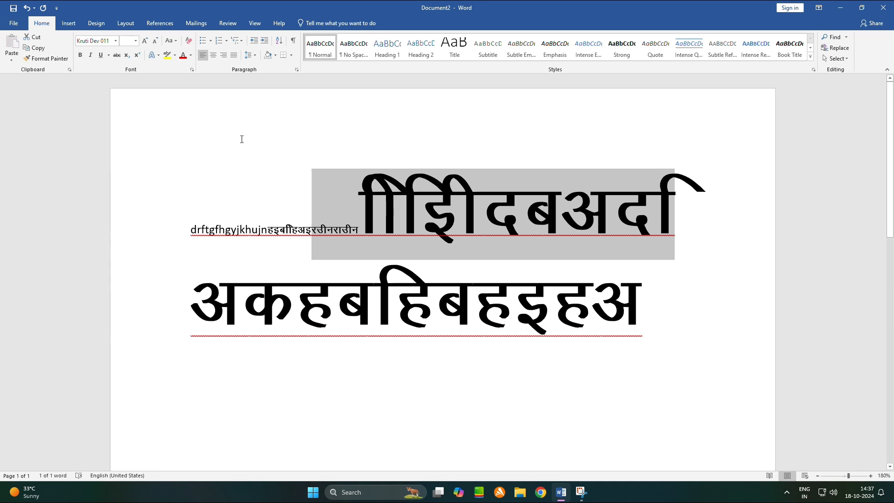
# - Apply bold, italic and underline to "drftgfhgy" at the start of the first line
pyautogui.moveTo(190, 230); pyautogui.dragTo(237, 228)
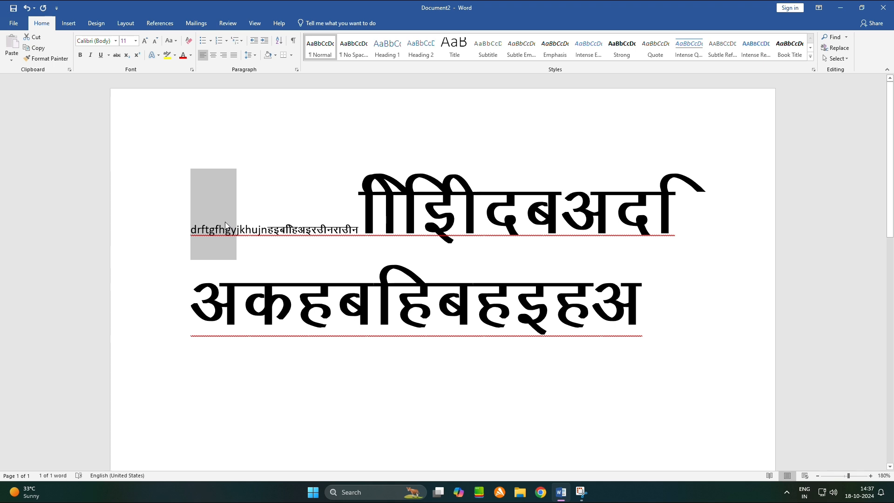
pyautogui.click(80, 55)
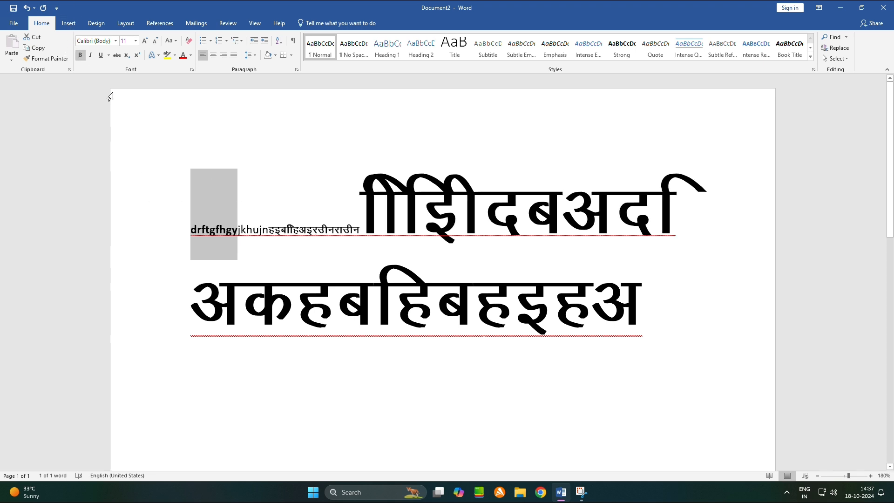
pyautogui.click(90, 56)
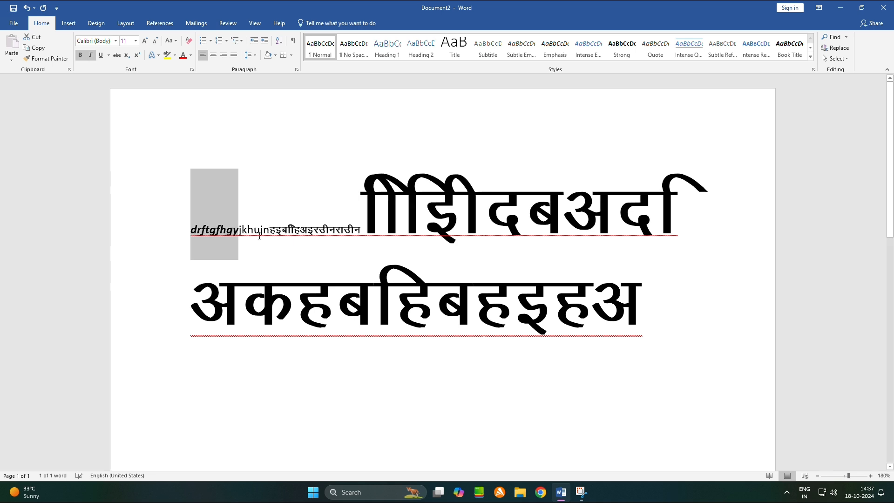
pyautogui.click(102, 55)
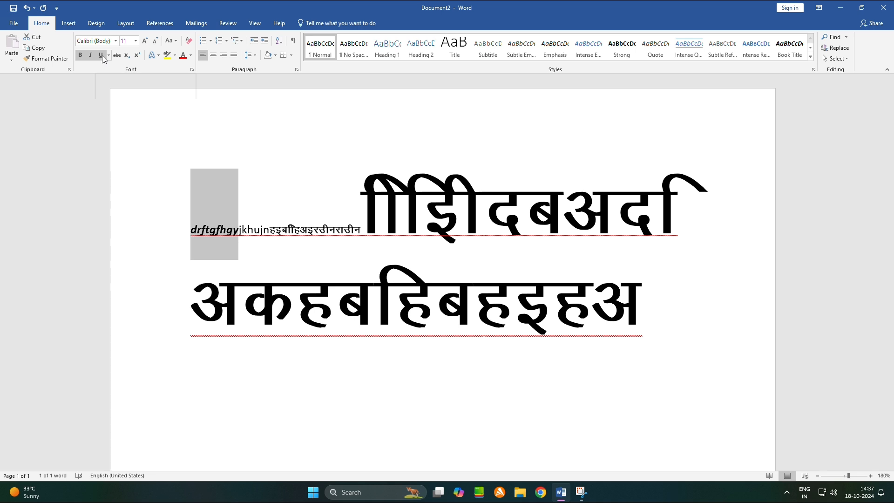
pyautogui.click(303, 276)
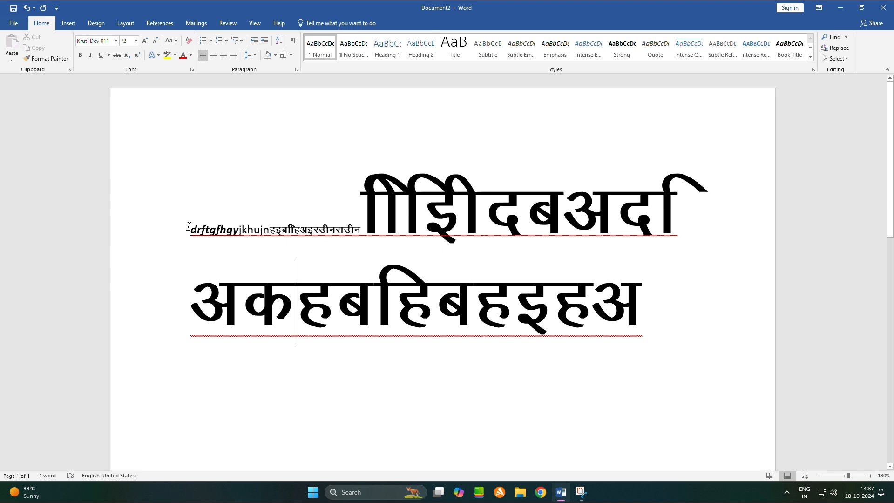
# - Change the underline color of the bold italic text at the start of the first line to purple
pyautogui.moveTo(189, 228); pyautogui.dragTo(235, 239)
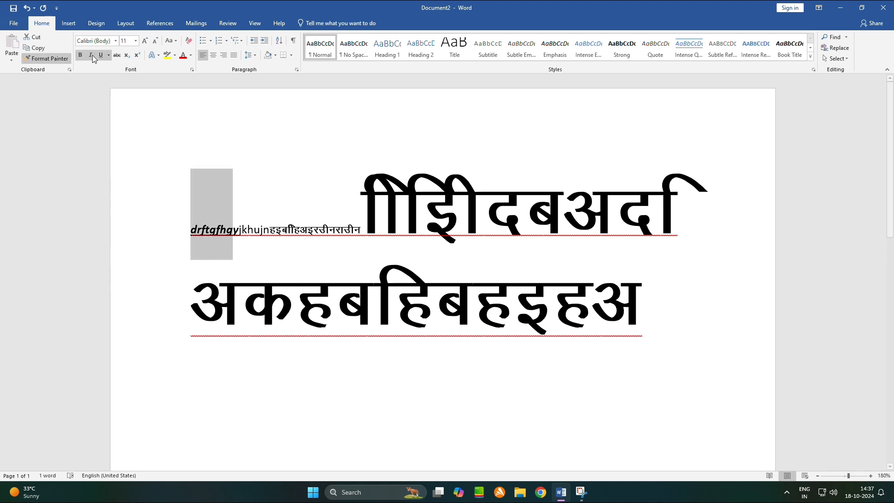
pyautogui.click(109, 55)
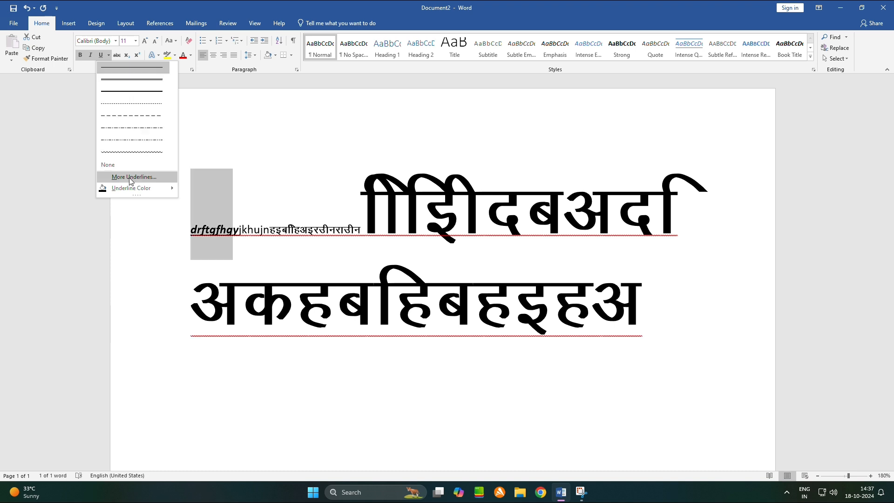
pyautogui.moveTo(133, 187)
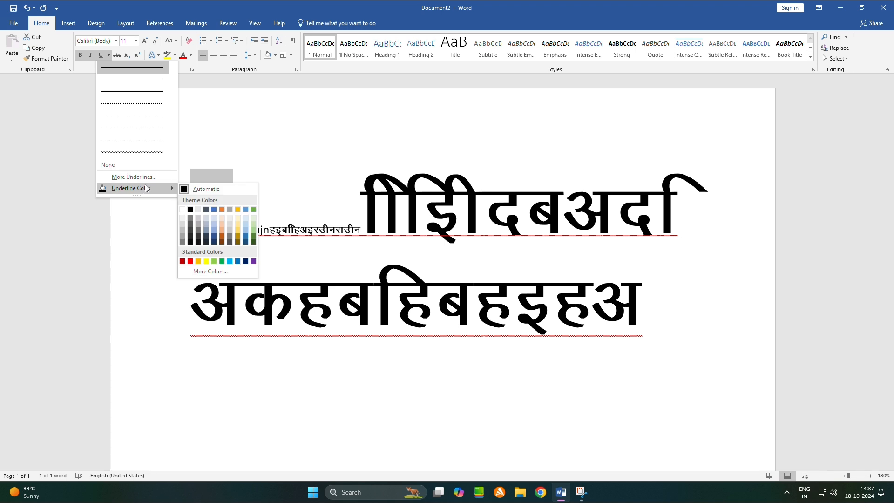
pyautogui.click(254, 260)
pyautogui.click(239, 192)
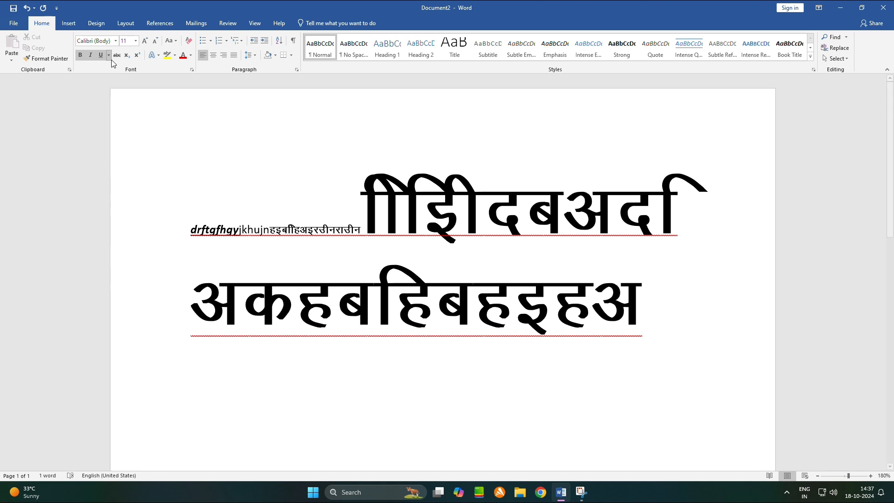
# - Extend the bold, italic, underlined text on the first line with "fdxfdcgffvhtgjgvhgghgvfbvjcfdcbvgfhdgvbgvfg", replacing the plain letters after it
pyautogui.doubleClick(281, 233)
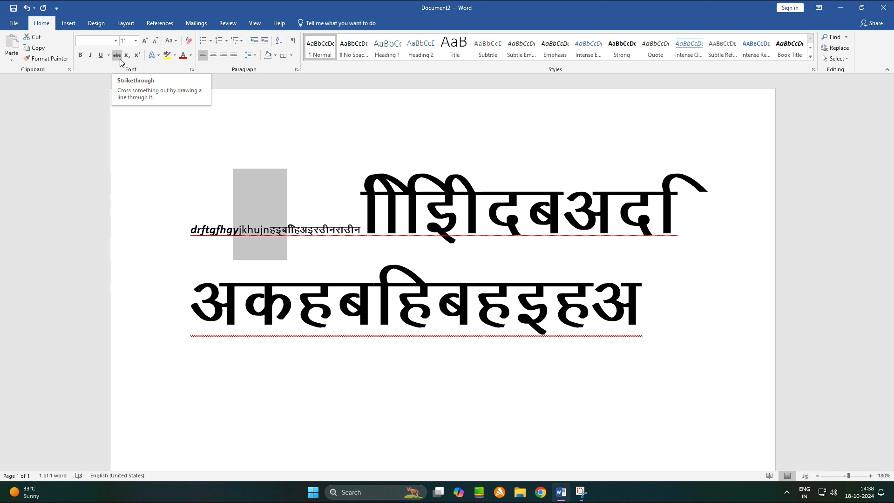
pyautogui.write('fdxfdcgffvhtgjgvhgghgvfbvjcfdcbvgfhdgvbgvfgी')
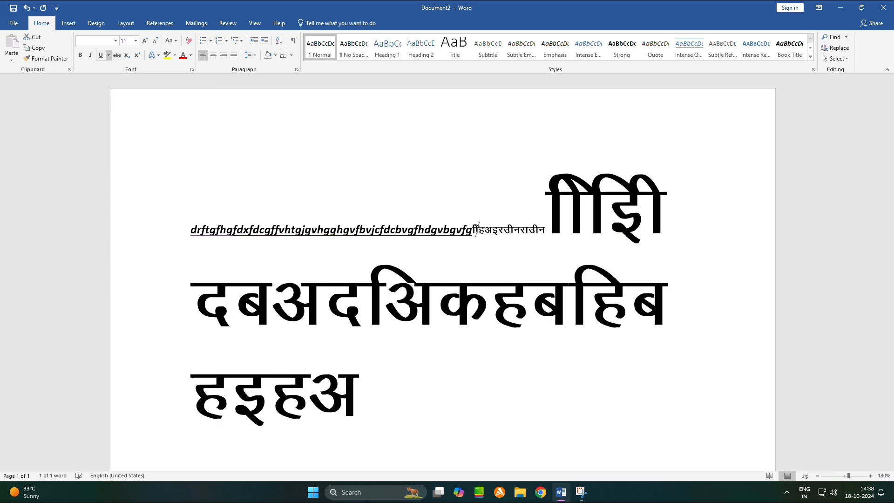
pyautogui.click(477, 229)
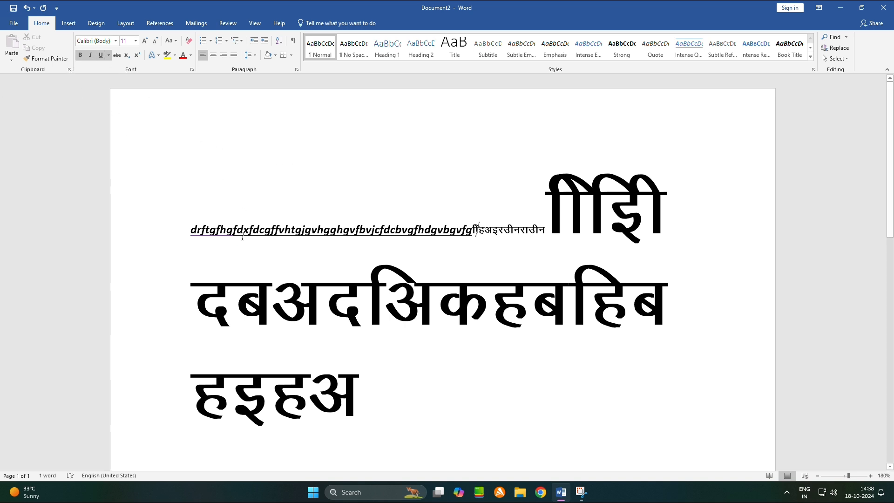
# - Strike through the first line's text from "xfdcg" to the end of the bold italic letters and insert a "y" within it
pyautogui.moveTo(243, 232); pyautogui.dragTo(475, 233)
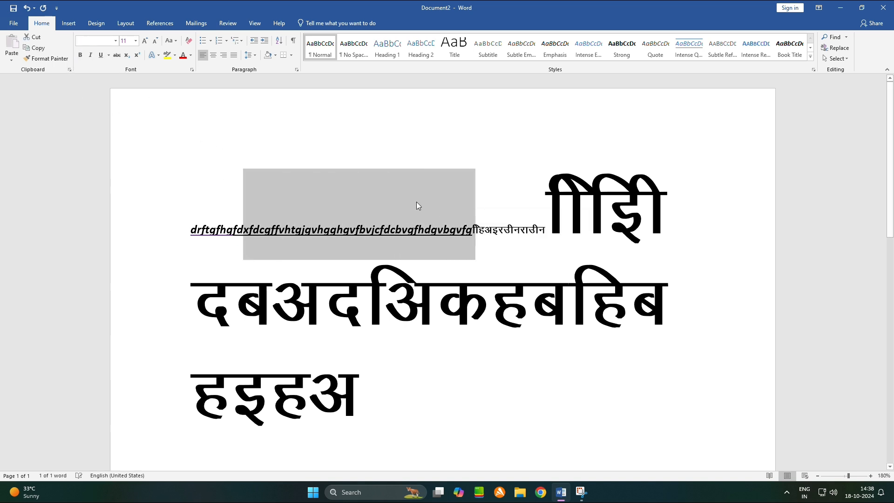
pyautogui.click(117, 55)
pyautogui.click(231, 132)
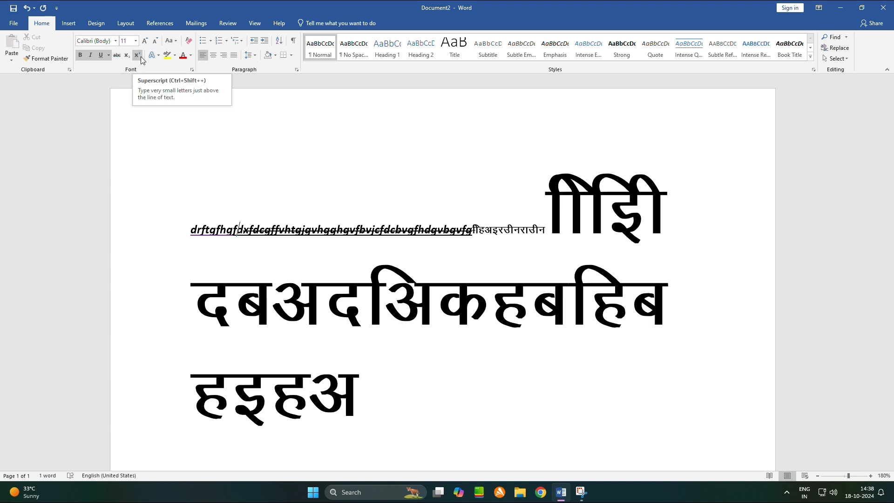
pyautogui.click(278, 199)
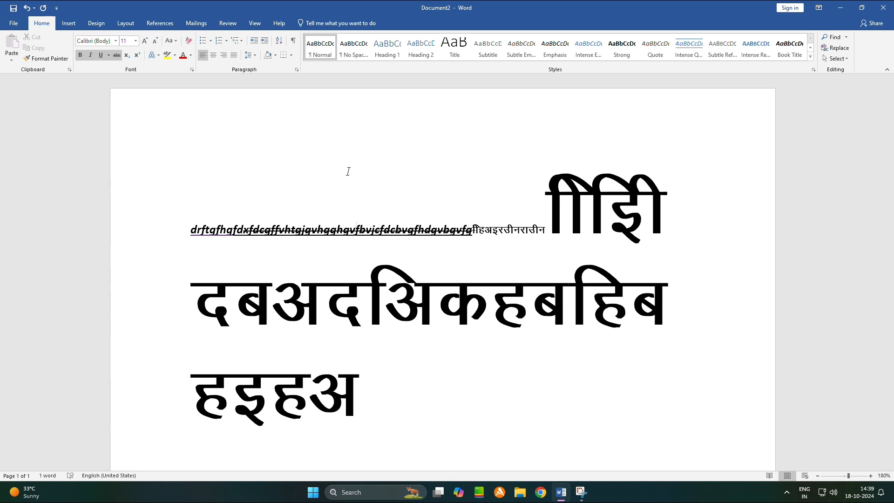
pyautogui.write('y')
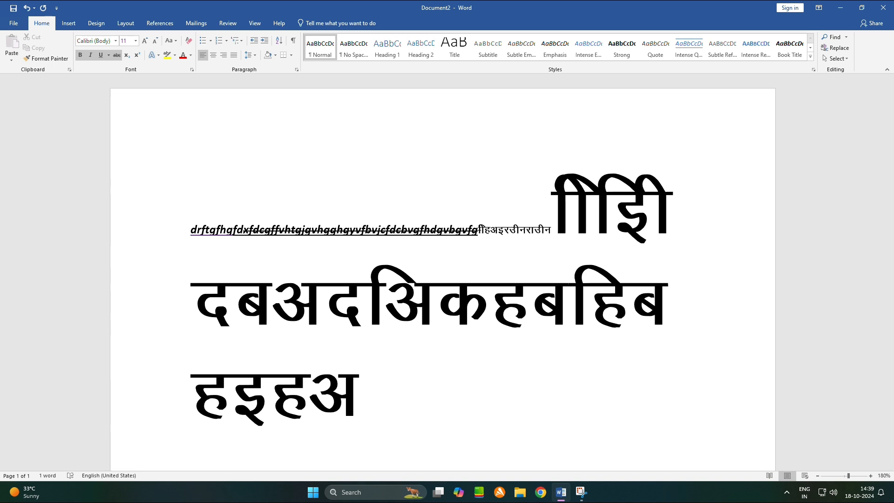
# - Set the font to Arial Black and the size to 48 at the end of the last line
pyautogui.click(397, 403)
pyautogui.click(111, 40)
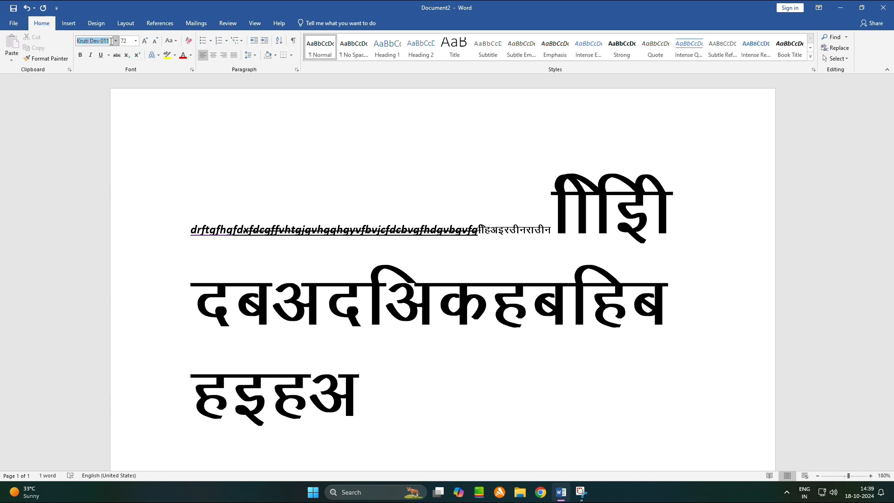
pyautogui.click(116, 41)
pyautogui.scroll(-3, 129, 167)
pyautogui.scroll(-1, 129, 168)
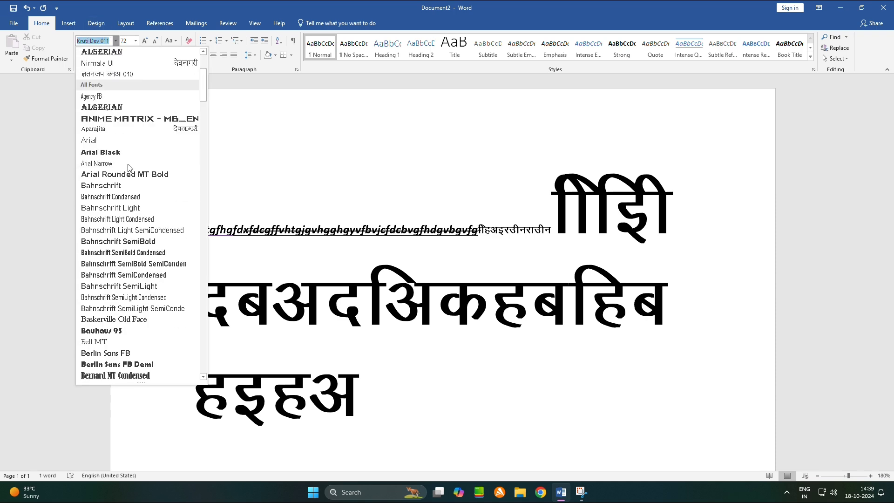
pyautogui.click(111, 152)
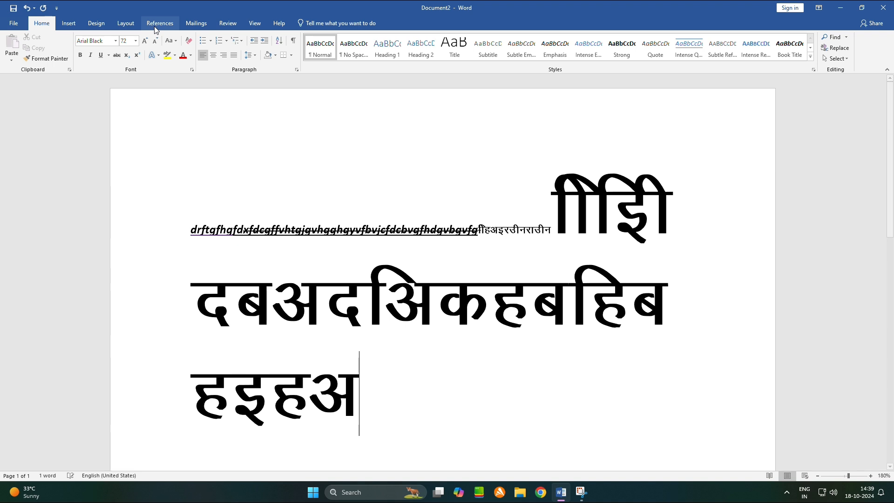
pyautogui.click(135, 40)
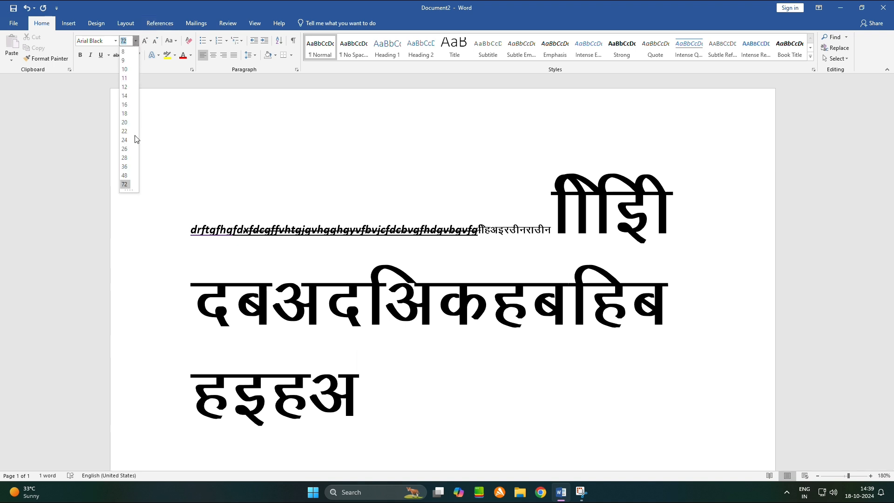
pyautogui.click(128, 176)
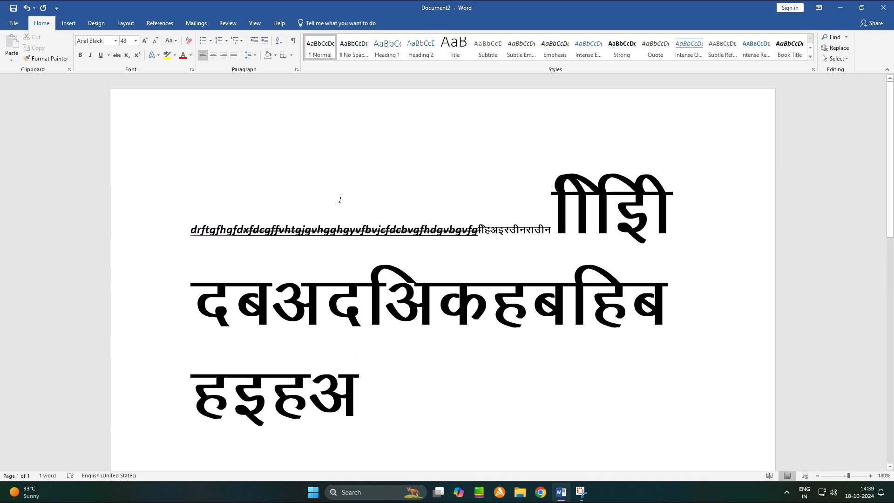
# - Add blank paragraphs below the Hindi sample text and enter "Y 2"
pyautogui.press('Return')
pyautogui.press('Return')
pyautogui.press('Return')
pyautogui.write('Y 2')
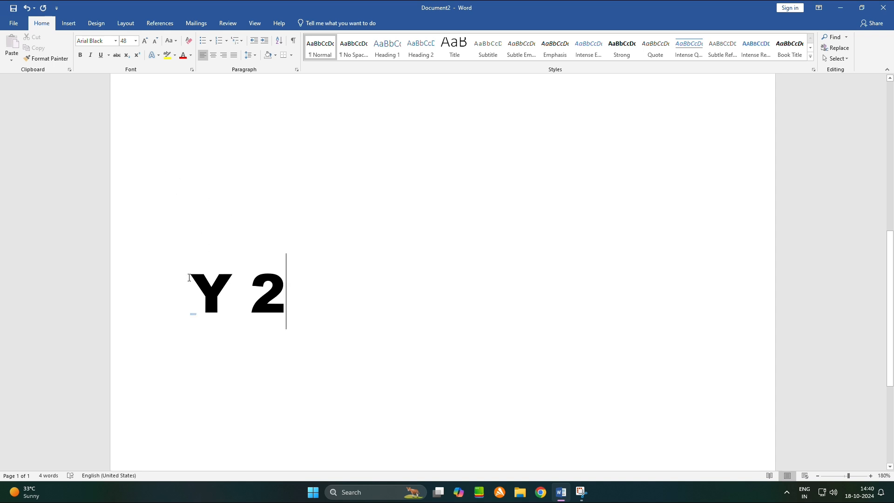
# - Format the "2" in "Y 2" as subscript
pyautogui.moveTo(192, 281); pyautogui.dragTo(224, 300)
pyautogui.click(256, 214)
pyautogui.click(272, 304)
pyautogui.doubleClick(271, 303)
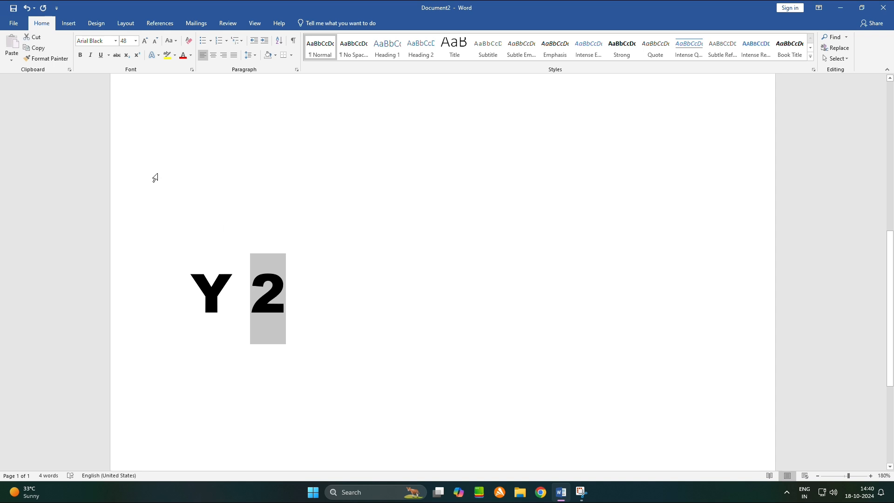
pyautogui.click(126, 55)
pyautogui.click(222, 134)
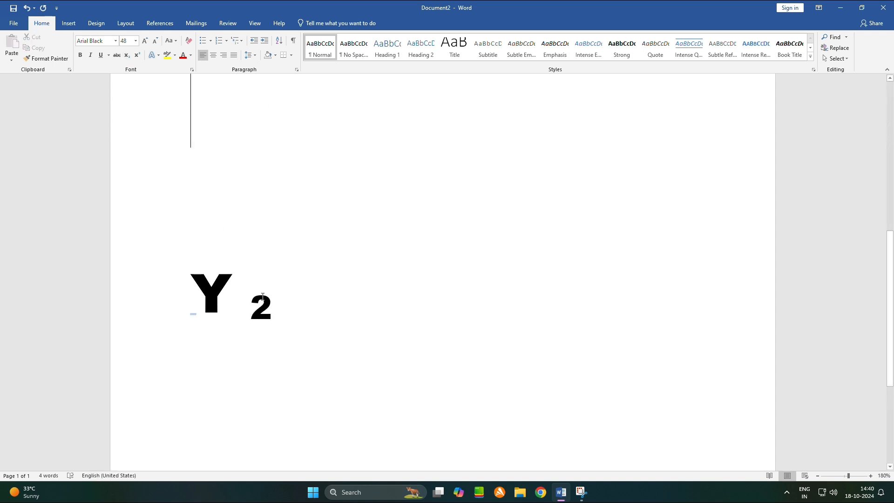
# - Enter "x 4" further along the line after the subscript 2 and format the "4" as superscript
pyautogui.click(274, 305)
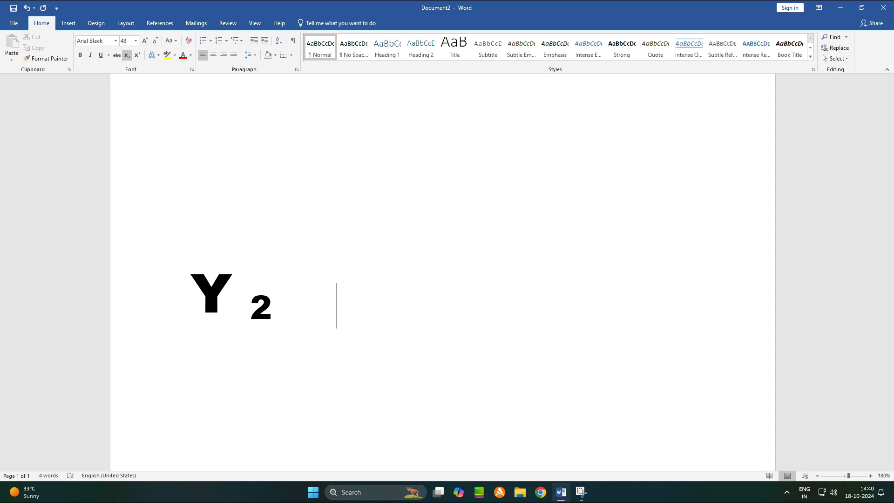
pyautogui.write('x')
pyautogui.write('4')
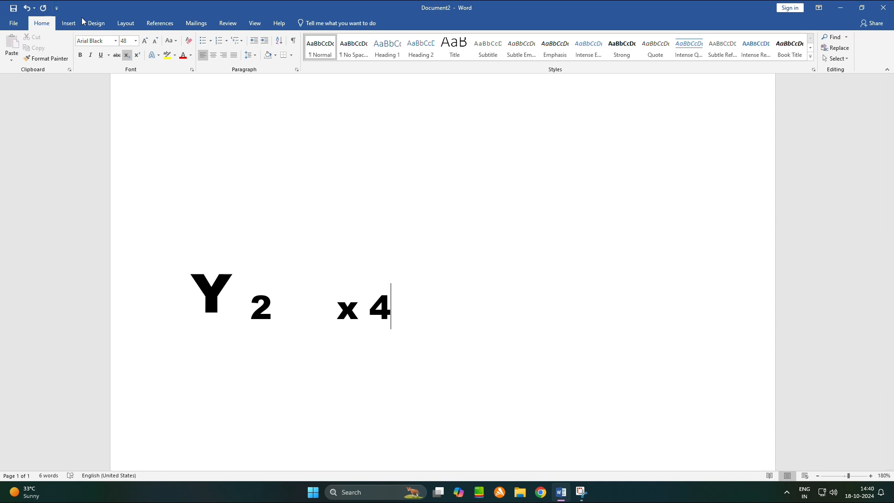
pyautogui.doubleClick(367, 307)
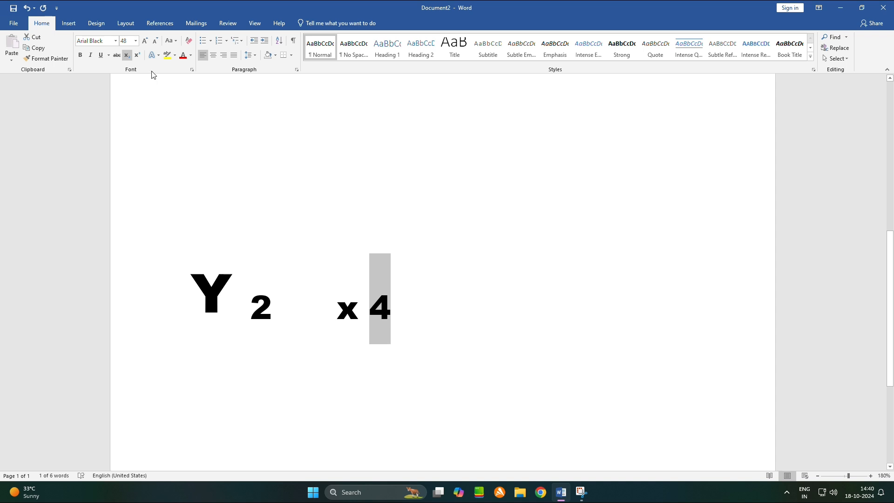
pyautogui.click(139, 57)
pyautogui.click(480, 189)
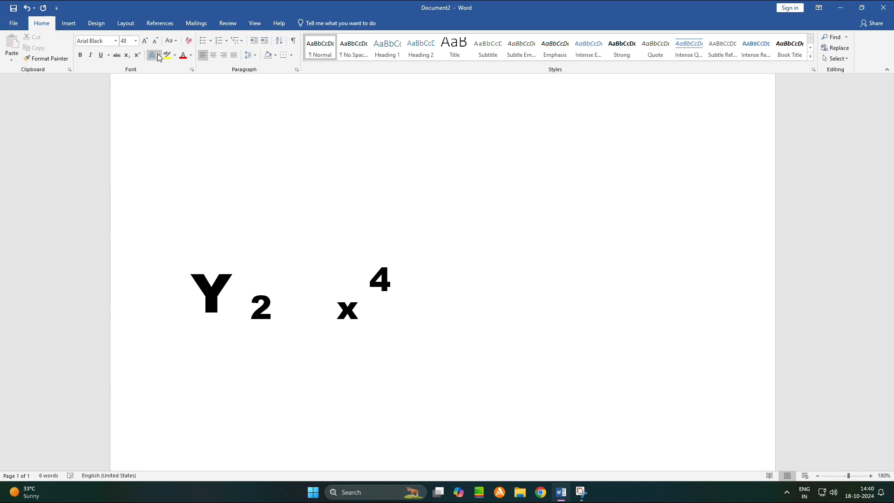
# - Reduce the font size of all the document's text, bringing the page 2 sample text to 36
pyautogui.scroll(3, 280, 157)
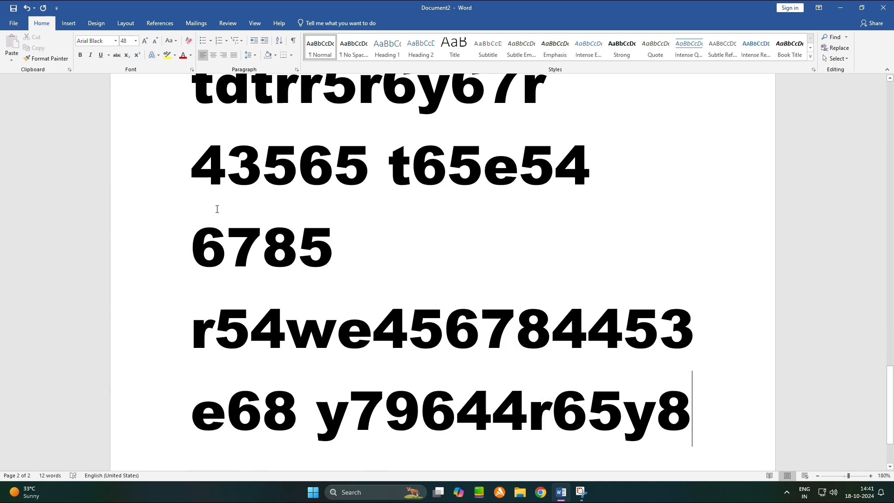
pyautogui.hotkey('ctrl', 'a')
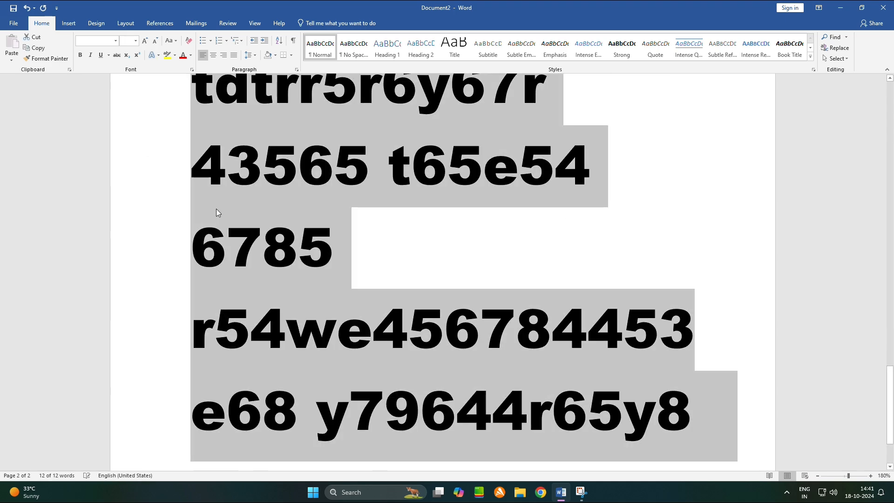
pyautogui.scroll(-5, 373, 182)
pyautogui.scroll(5, 368, 180)
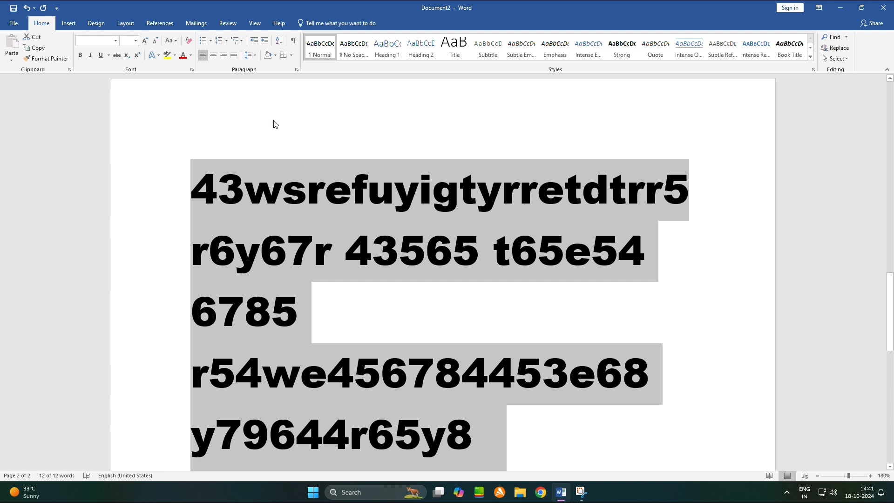
# - Apply a black text effect with a white outline and hard shadow to the first two lines on page 2
pyautogui.click(277, 124)
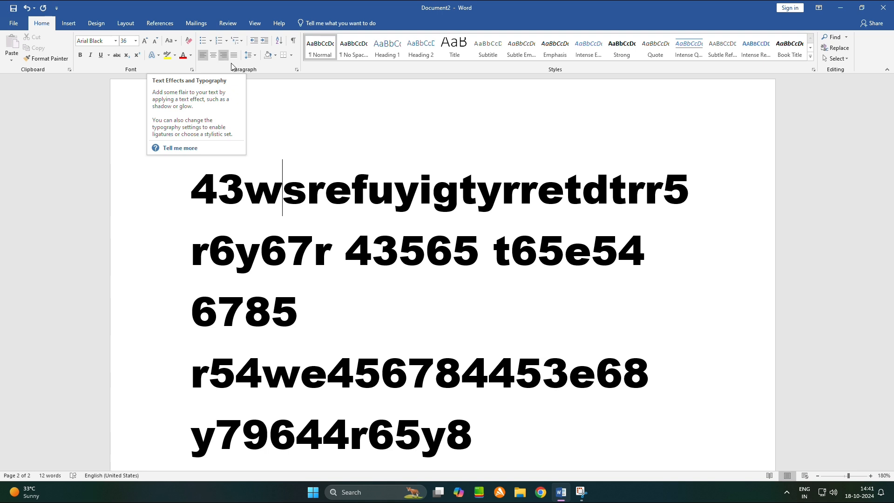
pyautogui.moveTo(191, 188); pyautogui.dragTo(592, 227)
pyautogui.click(152, 55)
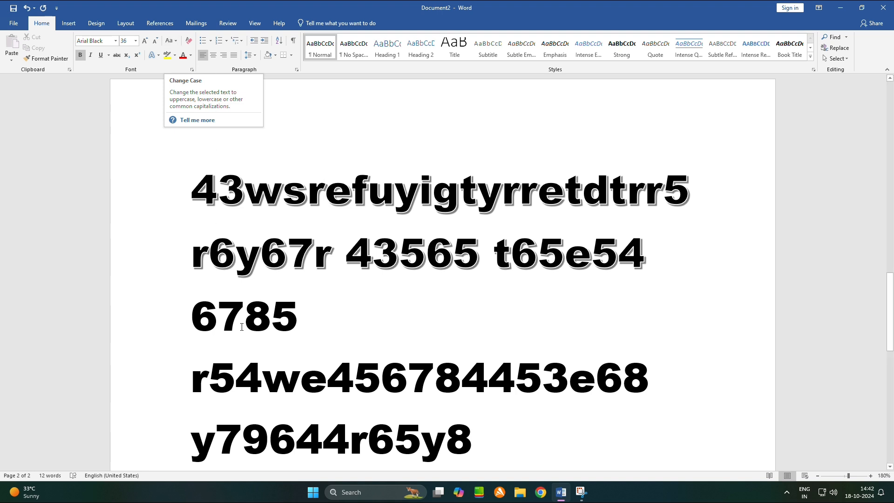
# - Change "TRDCFGVBH" at the start of the uppercase sample text first to sentence case and finally to lowercase
pyautogui.scroll(-3, 242, 327)
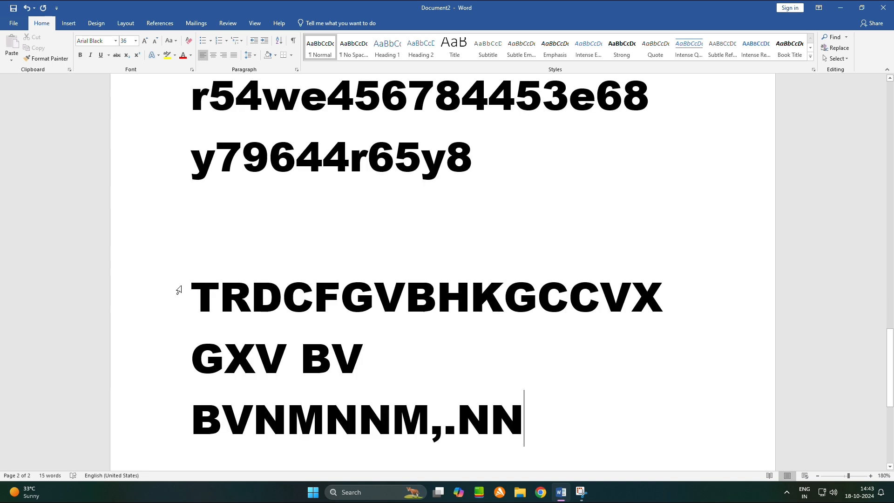
pyautogui.click(180, 293)
pyautogui.hotkey('shift', 'Right')
pyautogui.hotkey('shift', 'Right')
pyautogui.hotkey('shift', 'Right')
pyautogui.hotkey('shift', 'Right')
pyautogui.hotkey('shift', 'Right')
pyautogui.hotkey('shift', 'Right')
pyautogui.hotkey('shift', 'Right')
pyautogui.hotkey('shift', 'Right')
pyautogui.hotkey('shift', 'Right')
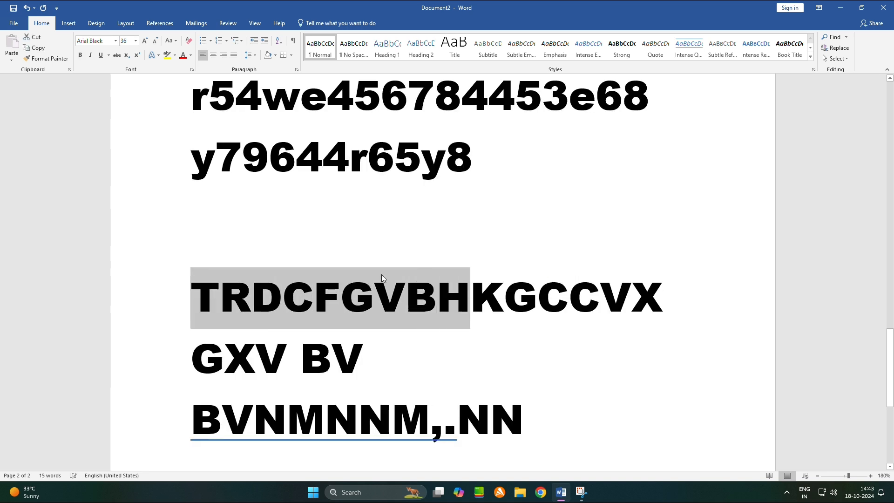
pyautogui.click(175, 42)
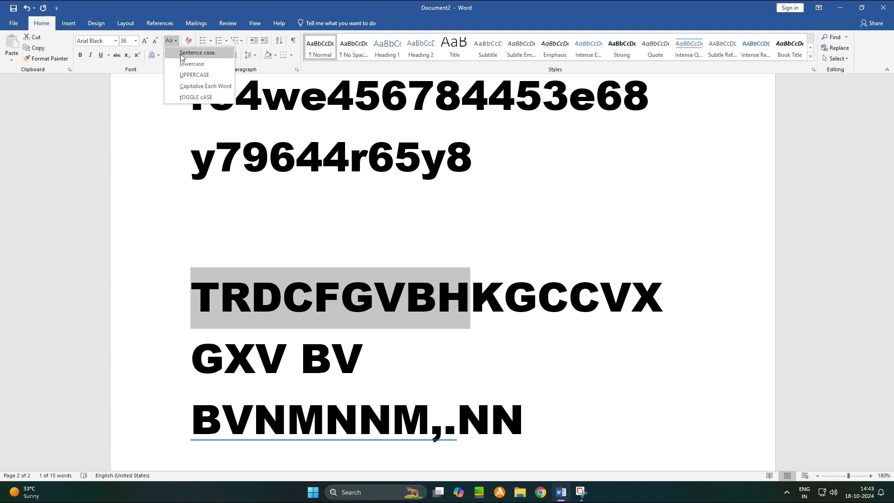
pyautogui.click(181, 53)
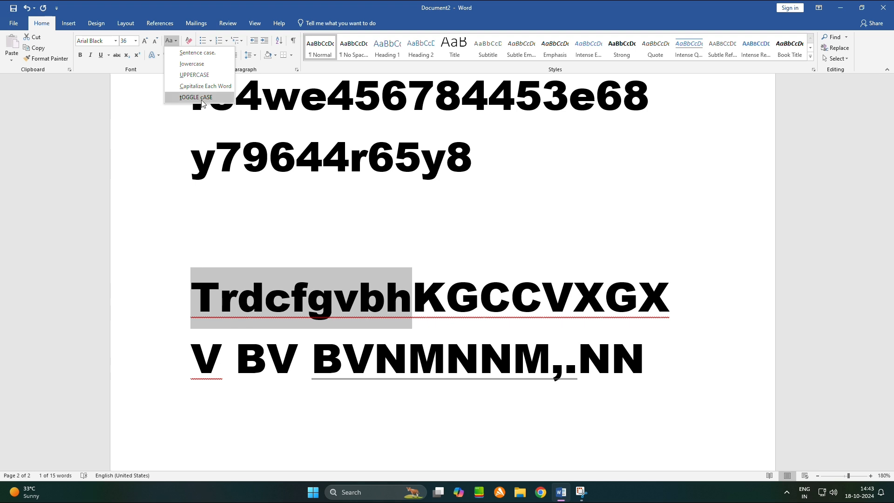
pyautogui.click(214, 65)
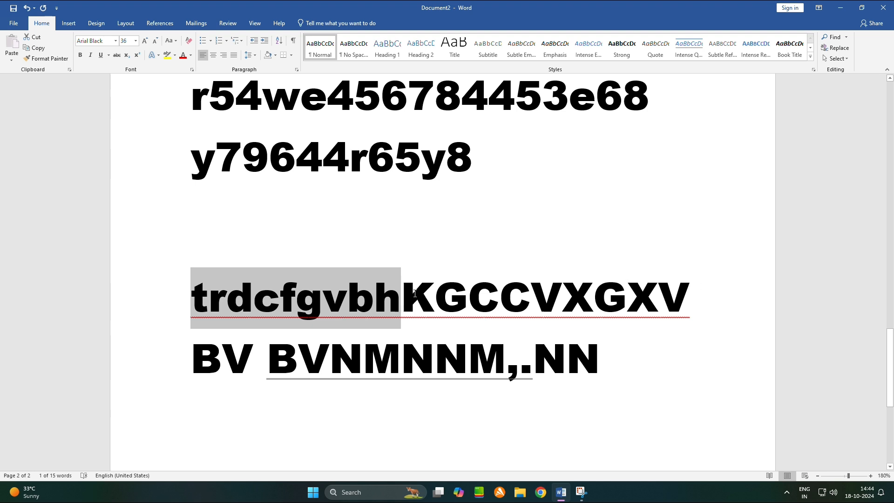
# - Move the "K" to just after "GCCV" in the uppercase sample text and convert "GCCVK" to lowercase
pyautogui.moveTo(415, 293); pyautogui.dragTo(561, 298)
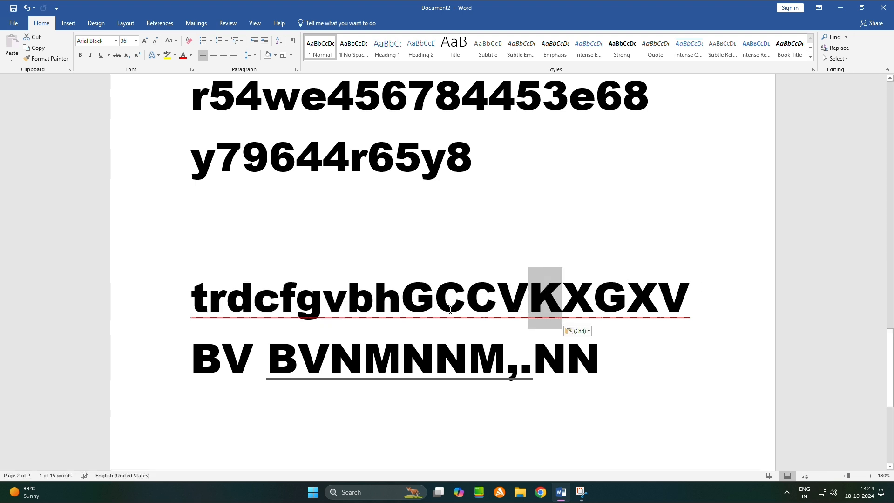
pyautogui.click(418, 290)
pyautogui.hotkey('shift', 'Right')
pyautogui.hotkey('shift', 'Right')
pyautogui.hotkey('shift', 'Right')
pyautogui.hotkey('shift', 'Right')
pyautogui.hotkey('shift', 'Right')
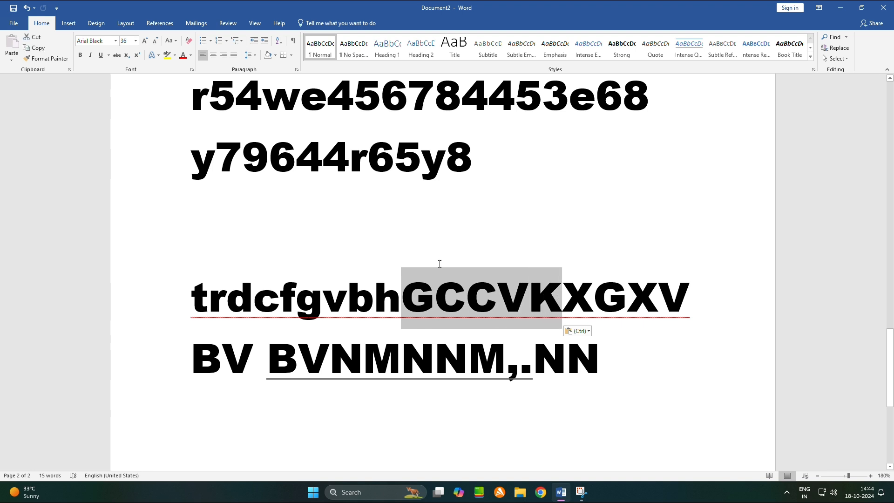
pyautogui.click(172, 41)
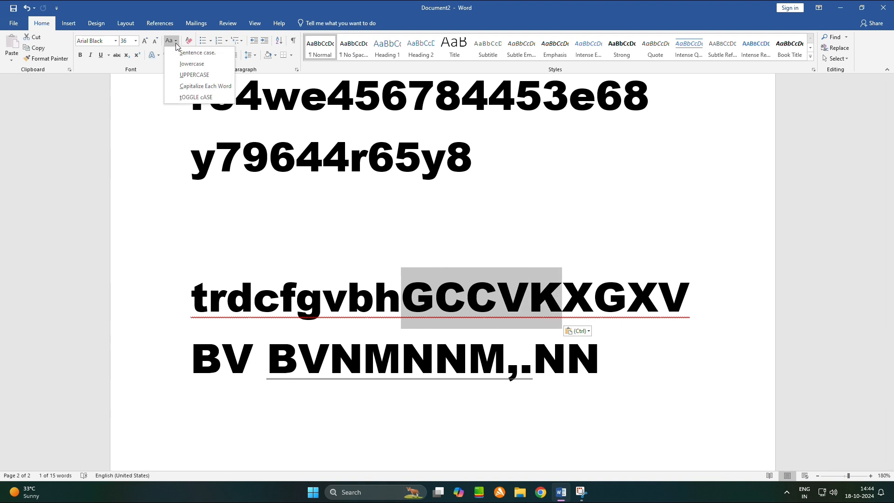
pyautogui.click(185, 64)
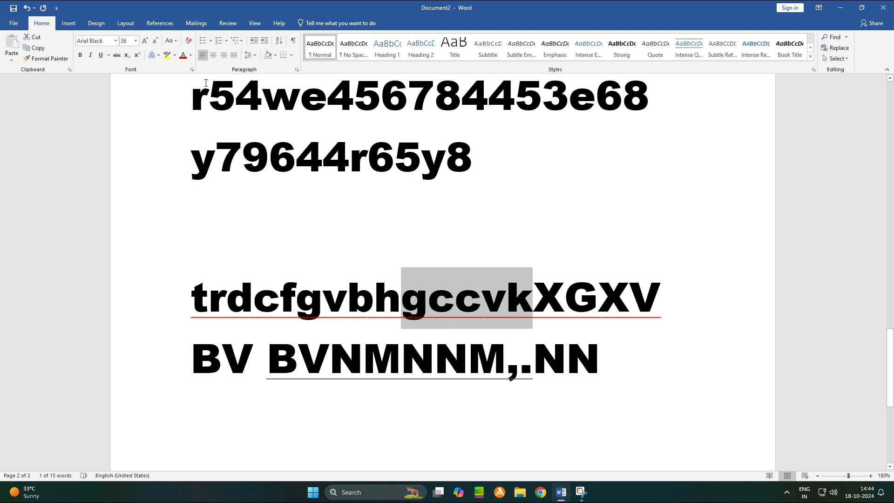
# - Convert the selected "gccvk" to uppercase and deselect it
pyautogui.click(171, 41)
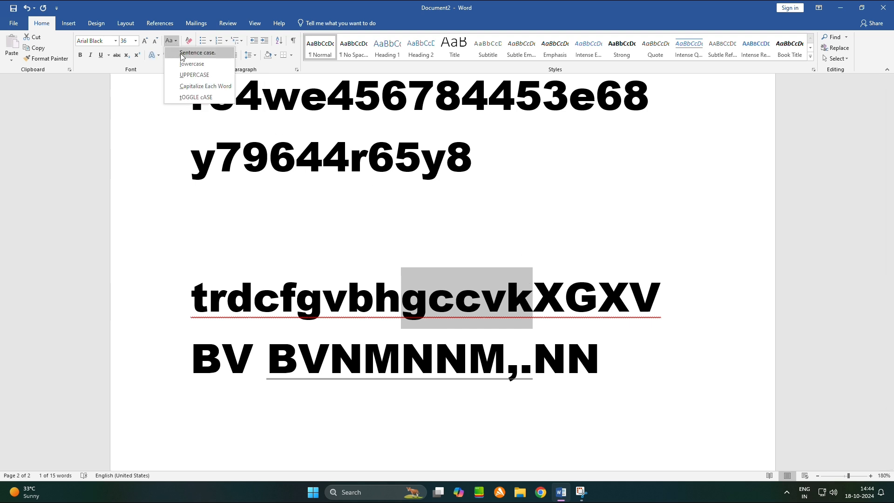
pyautogui.click(191, 76)
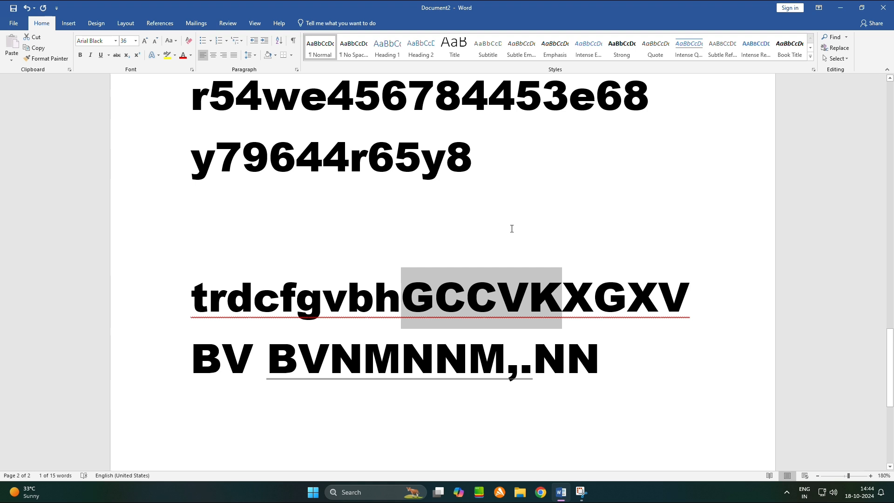
pyautogui.click(171, 40)
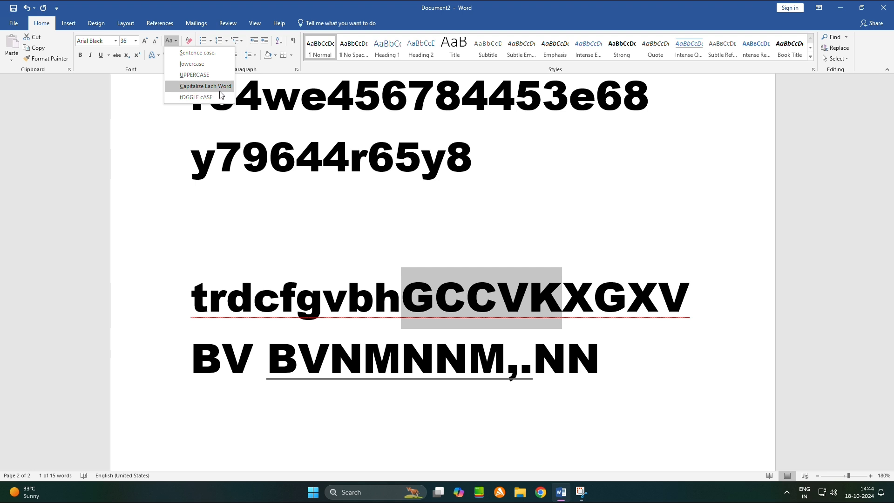
pyautogui.click(229, 300)
pyautogui.click(233, 251)
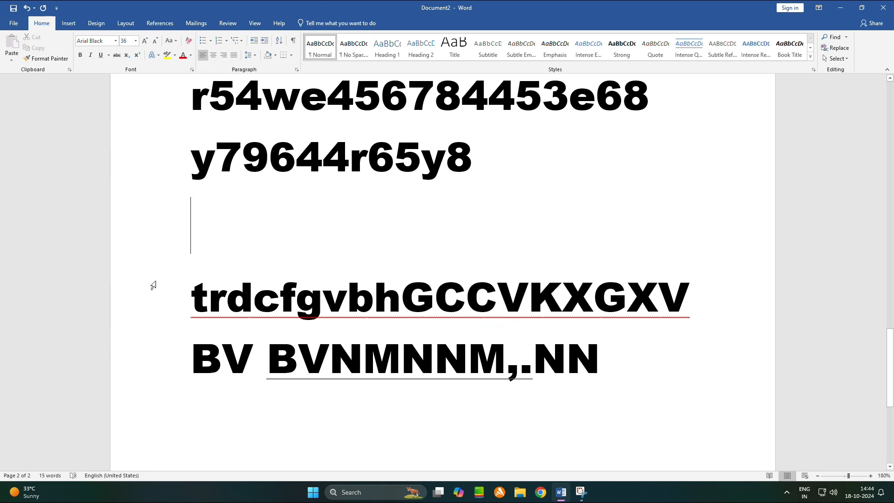
# - Apply Capitalize Each Word to the line "trdcfgvbhGCCVKXGXV" and toggle the case of its first eight letters, "Trdcfgvb"
pyautogui.moveTo(202, 302); pyautogui.dragTo(745, 315)
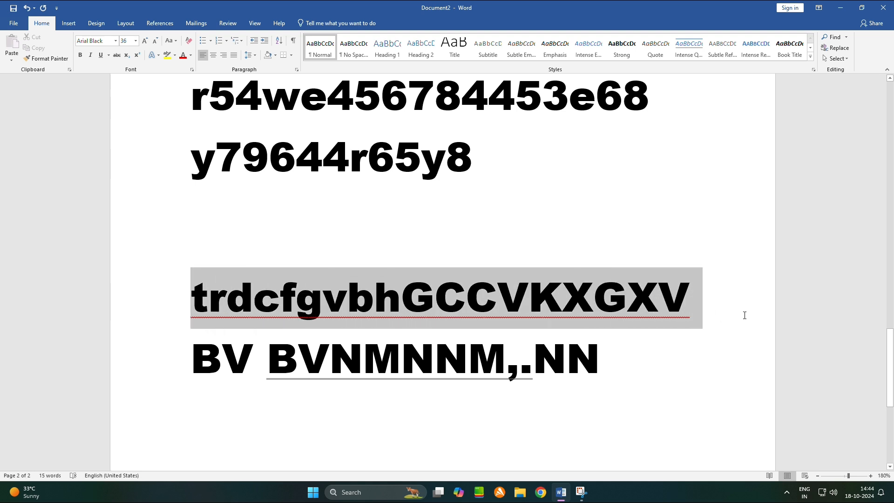
pyautogui.click(171, 41)
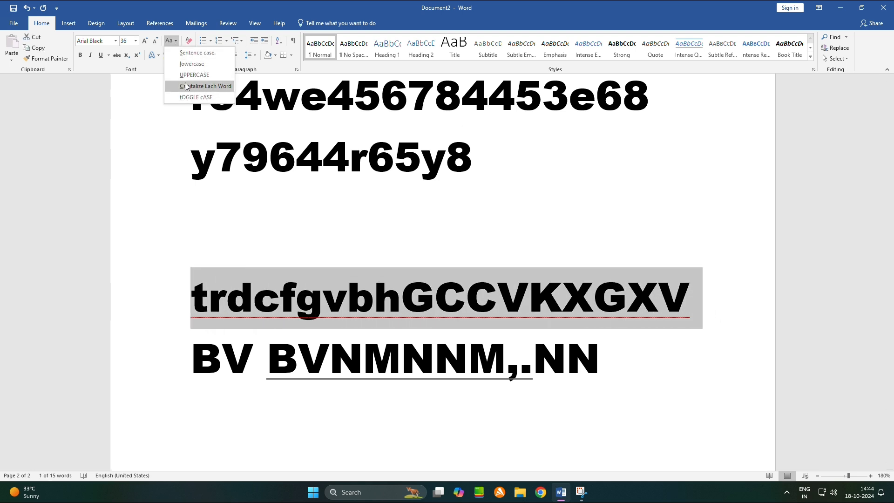
pyautogui.click(187, 84)
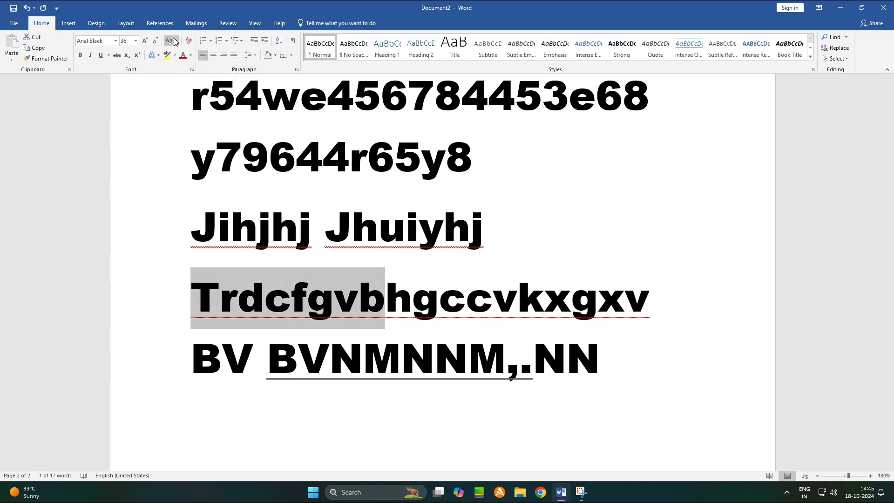
pyautogui.click(171, 41)
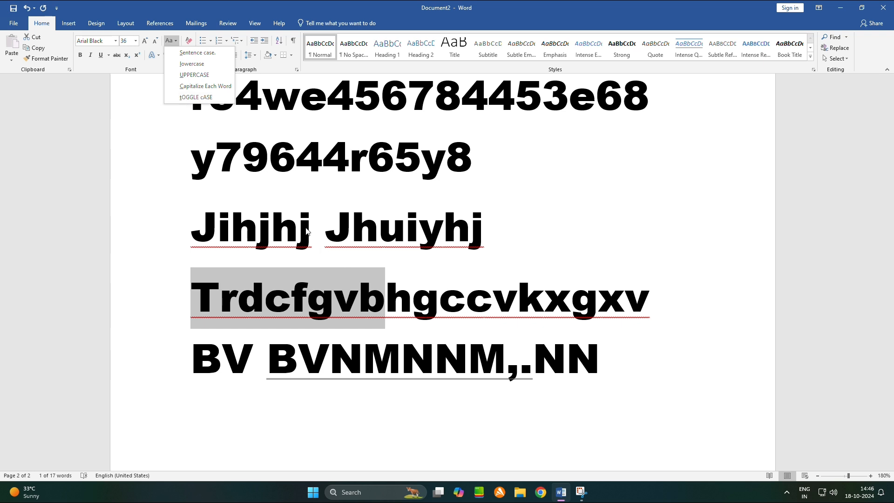
pyautogui.click(219, 97)
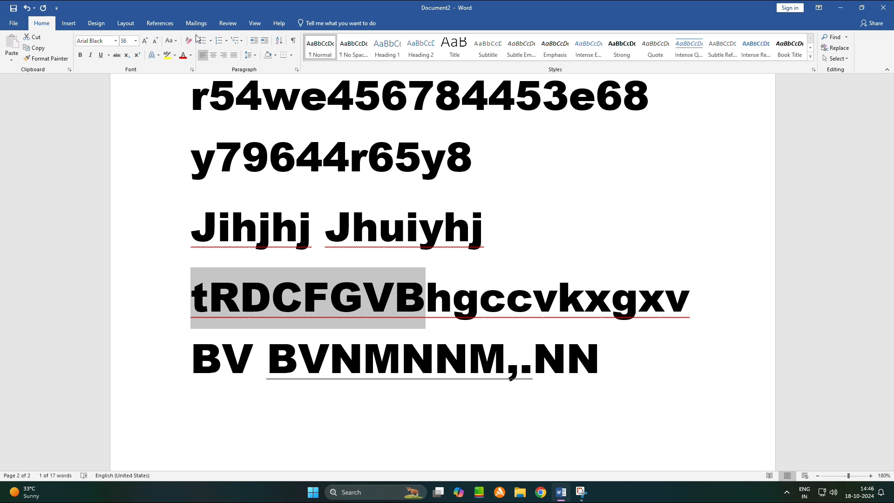
# - Highlight the selected "tRDCFGVB" in yellow
pyautogui.scroll(2, 198, 39)
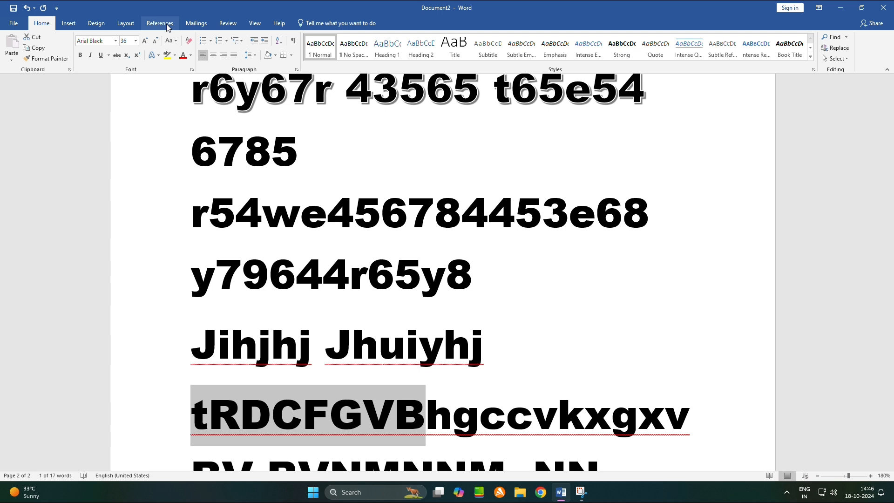
pyautogui.scroll(1, 168, 28)
pyautogui.click(154, 55)
pyautogui.click(167, 56)
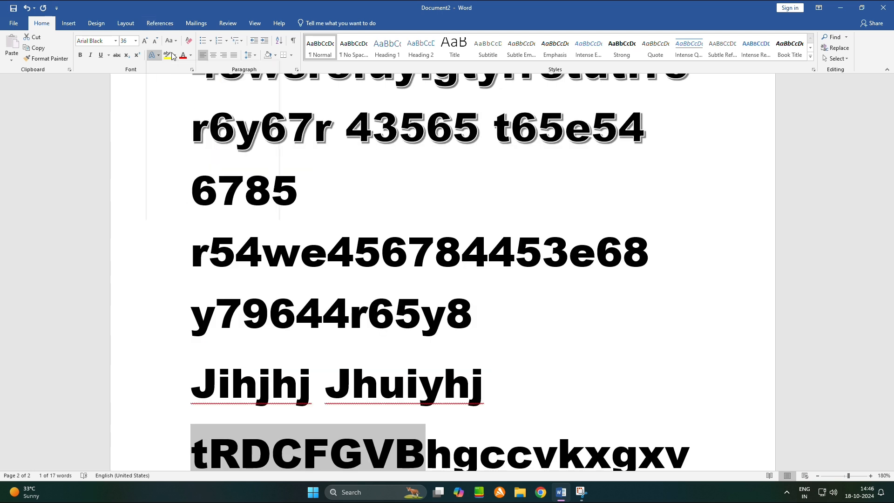
pyautogui.click(167, 56)
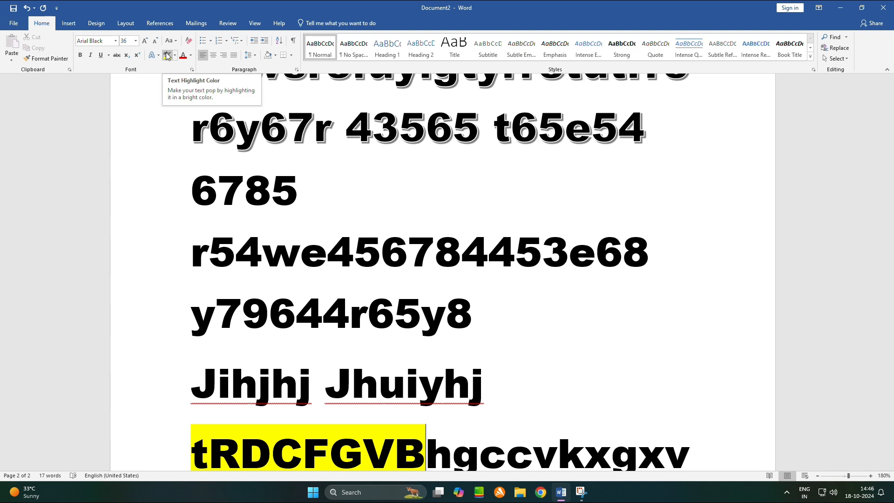
# - Highlight "y79644r6" at the start of the "y79644r65y8" line in yellow
pyautogui.scroll(-2, 294, 213)
pyautogui.moveTo(191, 198); pyautogui.dragTo(394, 200)
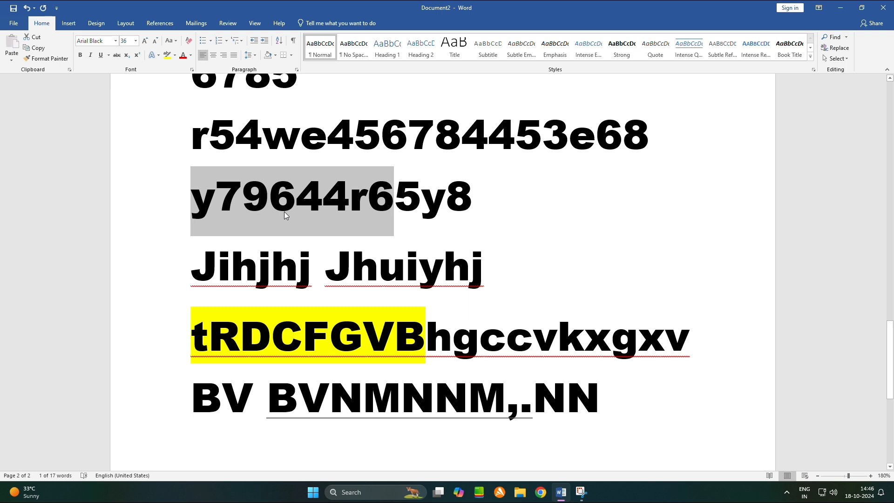
pyautogui.click(167, 55)
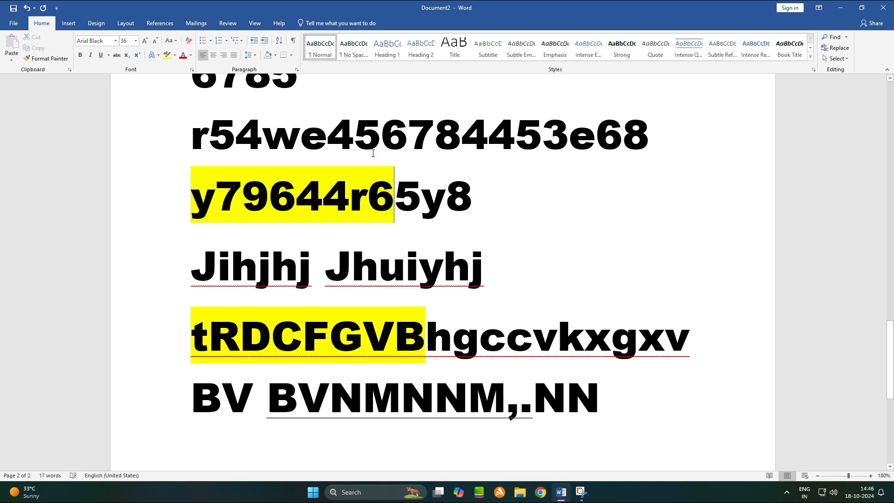
# - Remove the yellow highlight from "y79644r6" by applying No Color
pyautogui.click(175, 55)
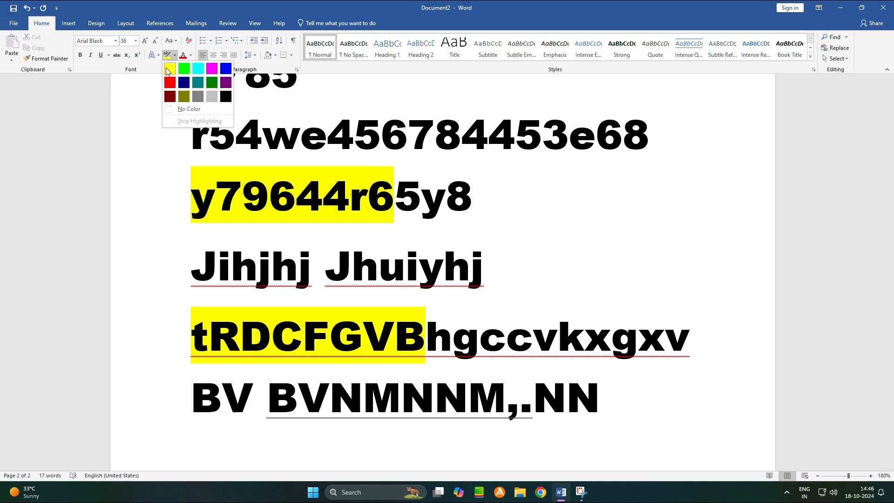
pyautogui.click(195, 112)
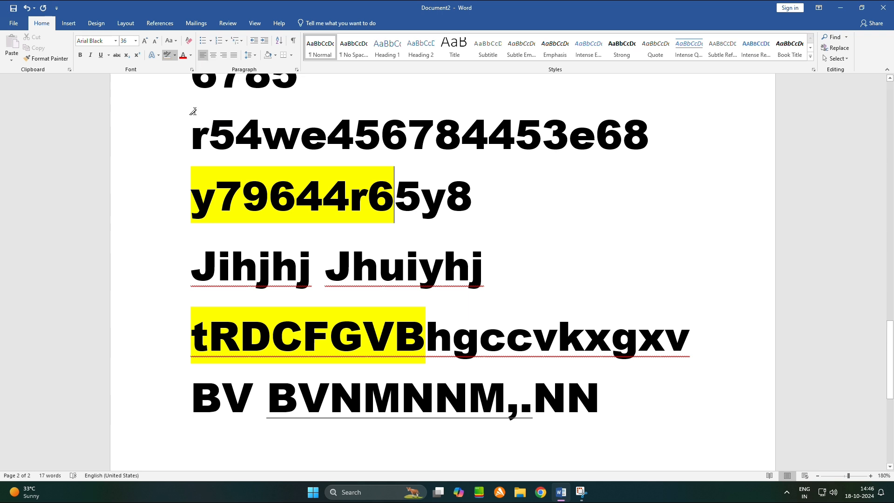
pyautogui.click(200, 183)
pyautogui.moveTo(200, 183); pyautogui.dragTo(394, 206)
pyautogui.click(175, 55)
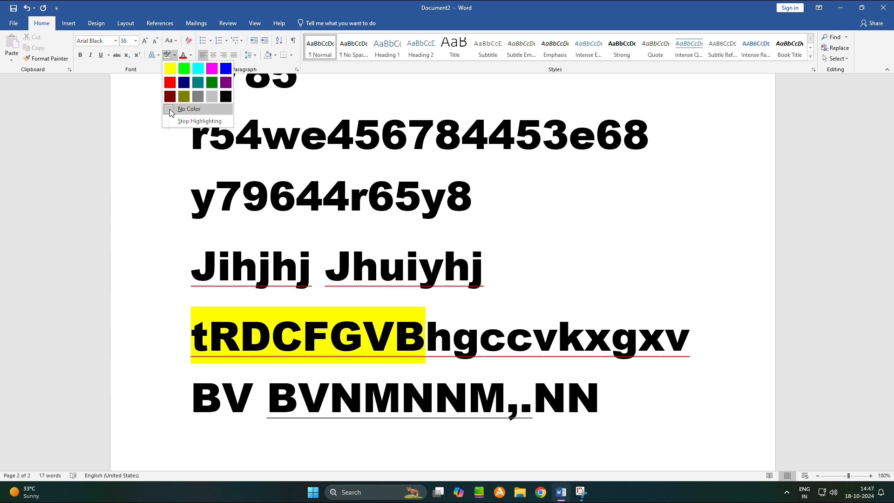
pyautogui.click(170, 109)
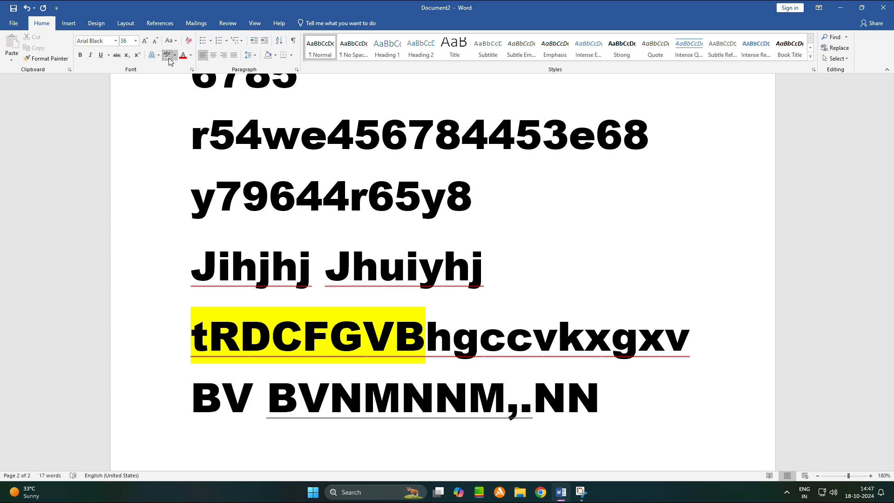
# - Clear all formatting from the paragraph starting with "tRDCFGVB" and undo the change
pyautogui.click(234, 305)
pyautogui.click(189, 41)
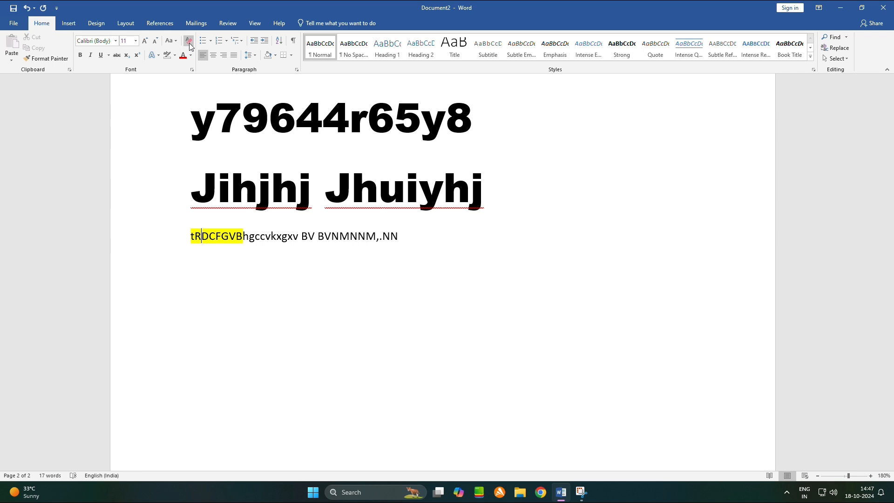
pyautogui.hotkey('ctrl', 'z')
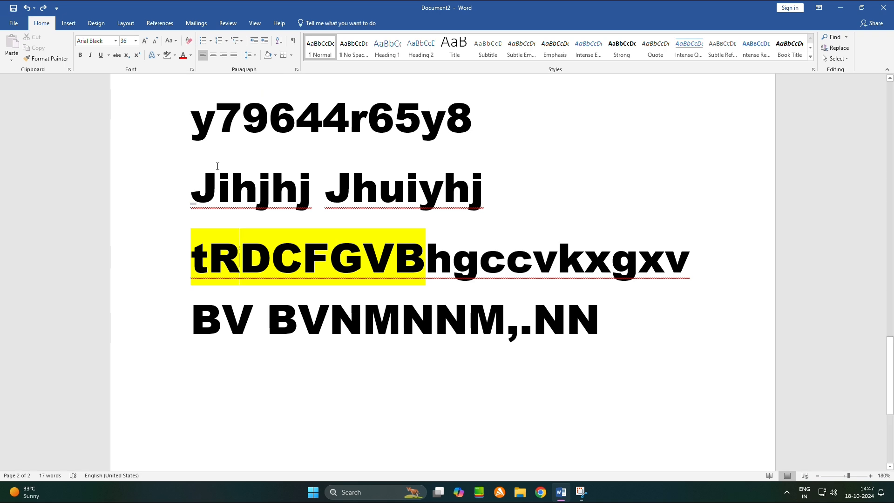
# - Clear all formatting from the whole document's text and review the result across the page
pyautogui.scroll(2, 223, 179)
pyautogui.scroll(-1, 227, 181)
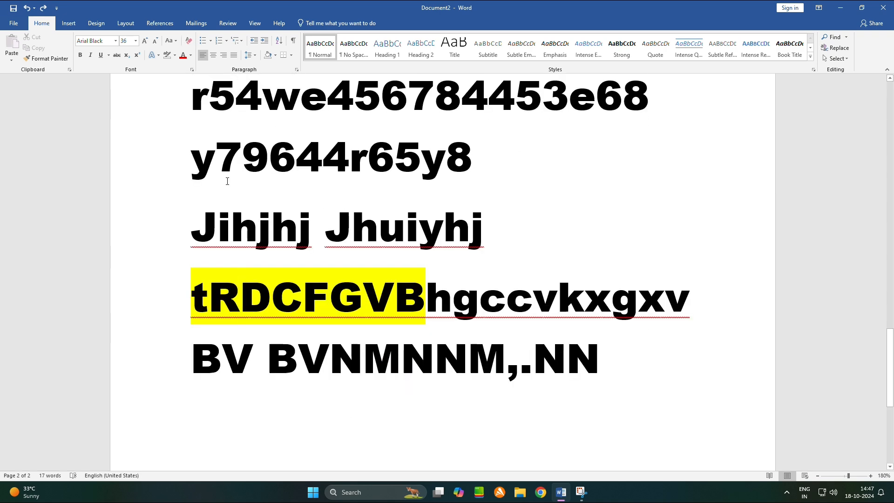
pyautogui.hotkey('ctrl', 'a')
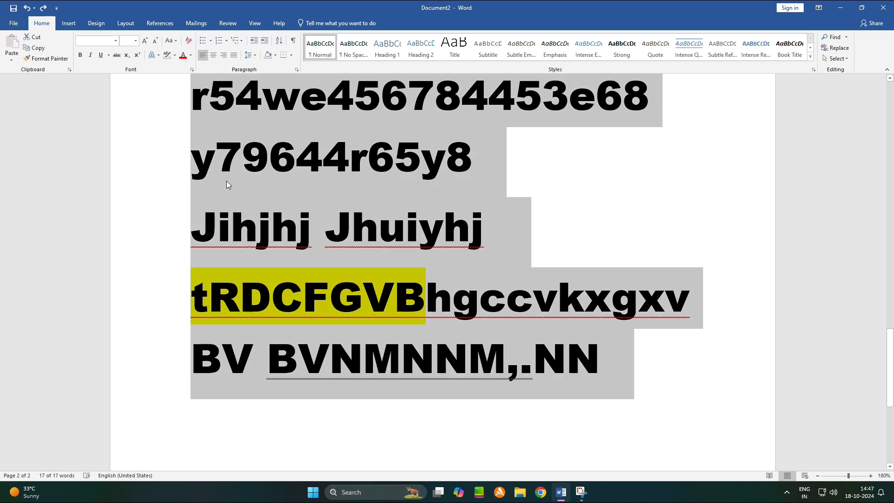
pyautogui.click(188, 43)
pyautogui.scroll(5, 233, 161)
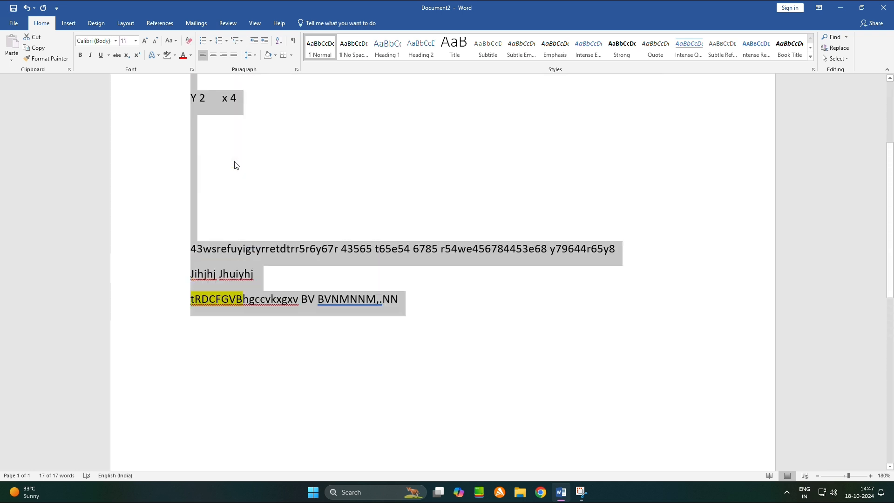
pyautogui.scroll(3, 234, 168)
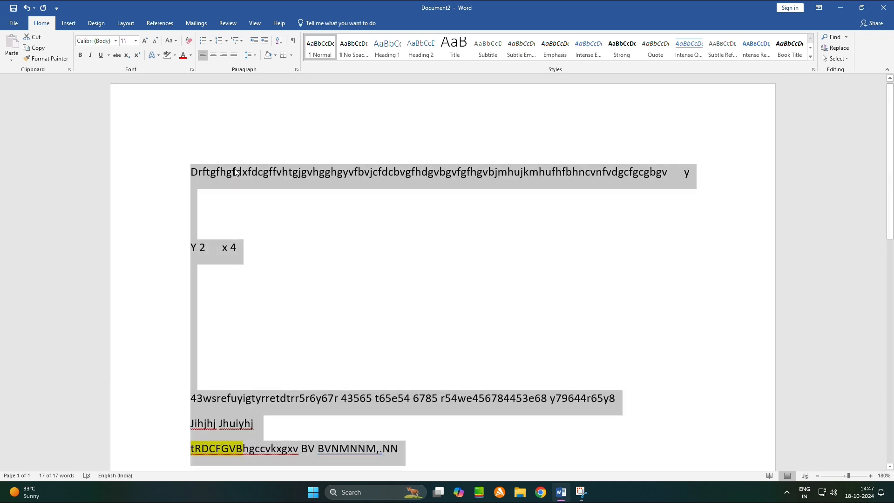
pyautogui.scroll(-4, 246, 205)
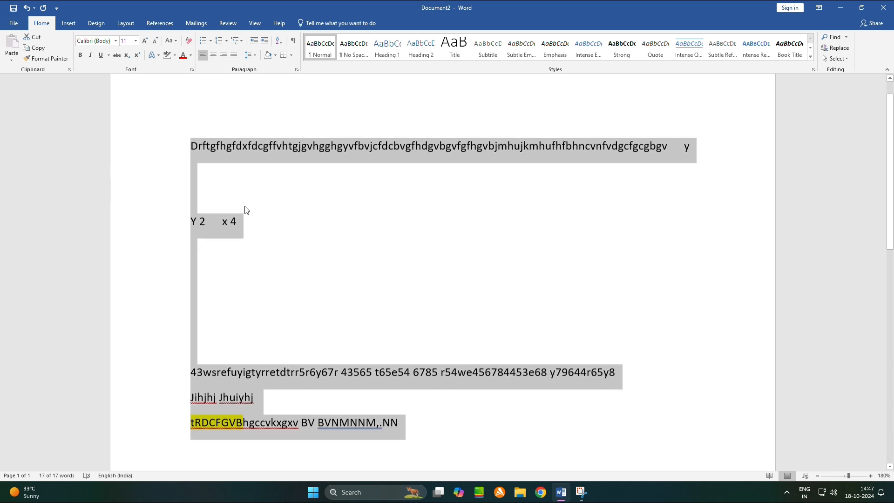
pyautogui.scroll(4, 274, 233)
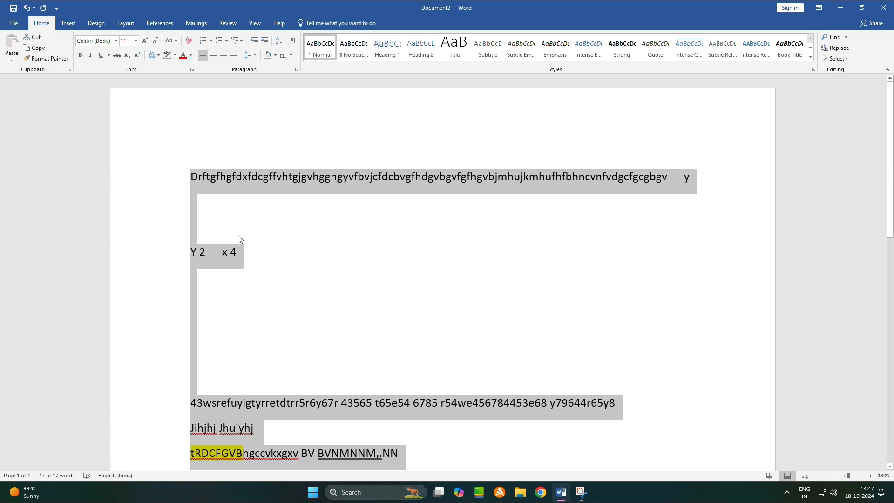
pyautogui.scroll(-1, 238, 239)
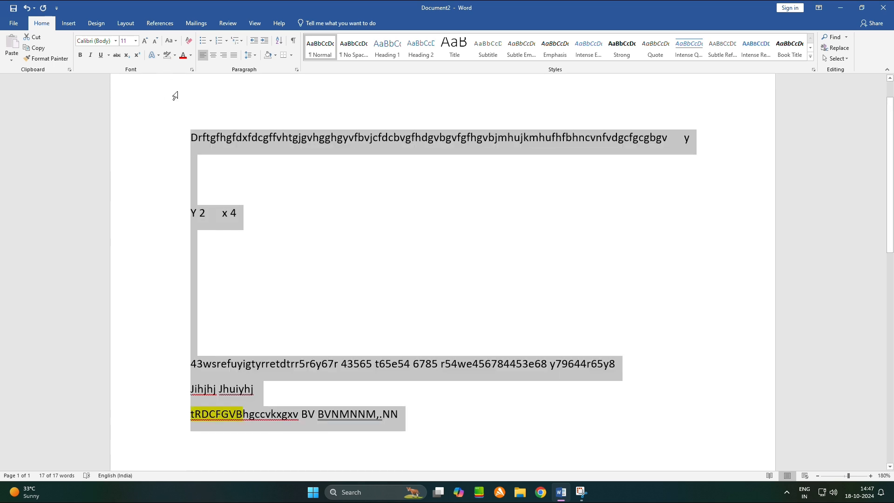
# - Set the font color of "dxfdcgffvht…hujkm" in the middle of the first line to a pale blue theme shade
pyautogui.click(245, 213)
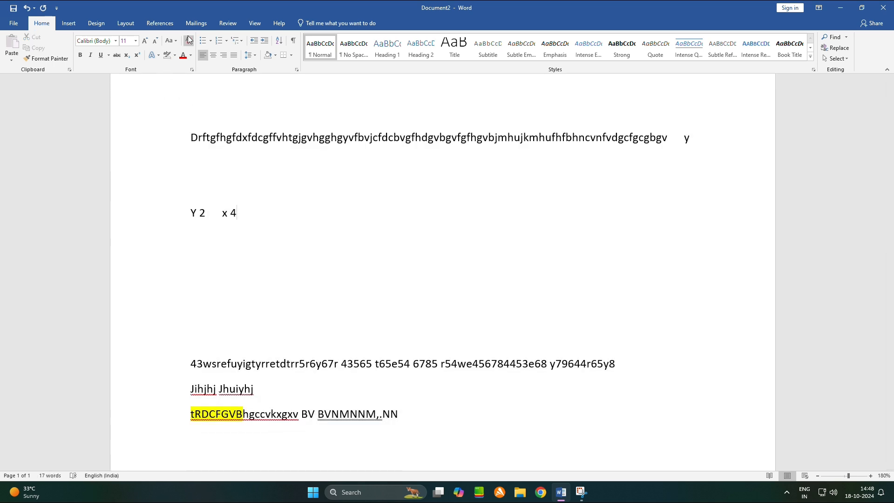
pyautogui.click(191, 55)
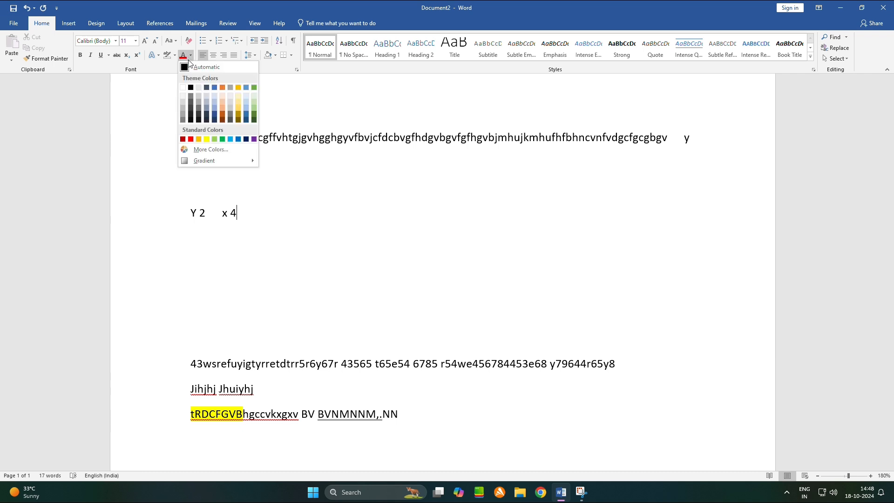
pyautogui.click(190, 56)
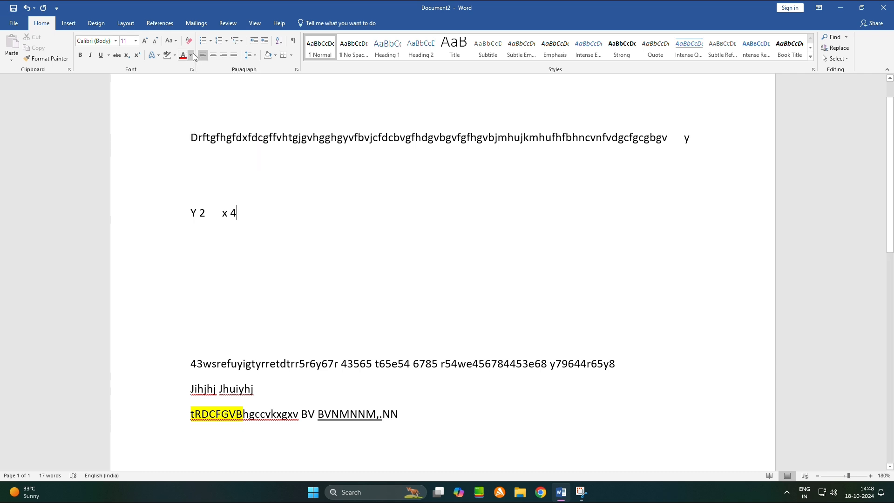
pyautogui.click(191, 55)
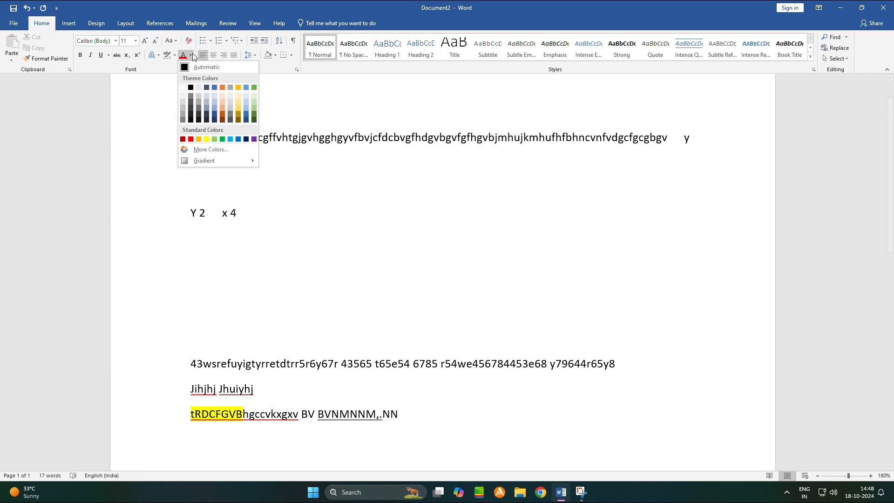
pyautogui.click(316, 136)
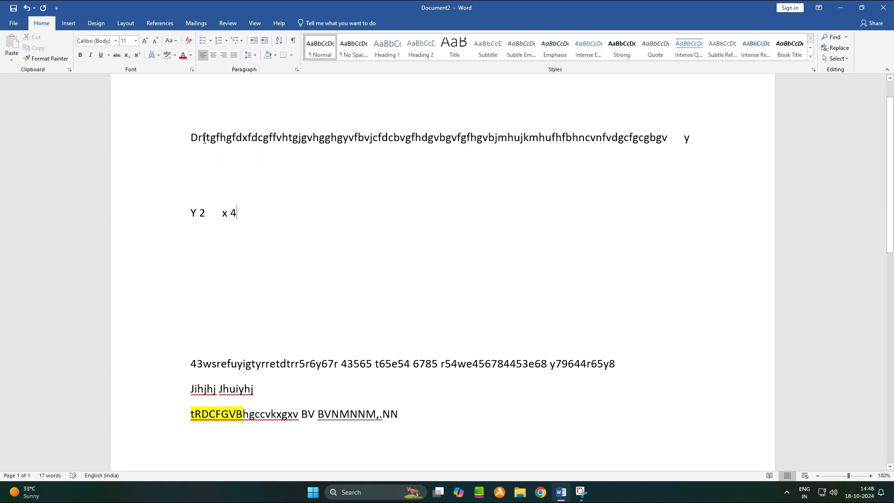
pyautogui.moveTo(205, 140); pyautogui.dragTo(538, 143)
pyautogui.click(191, 56)
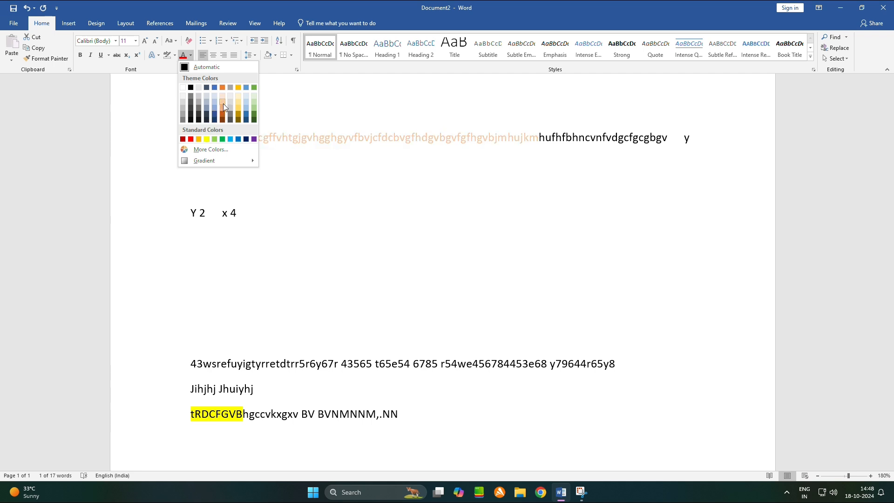
pyautogui.click(246, 98)
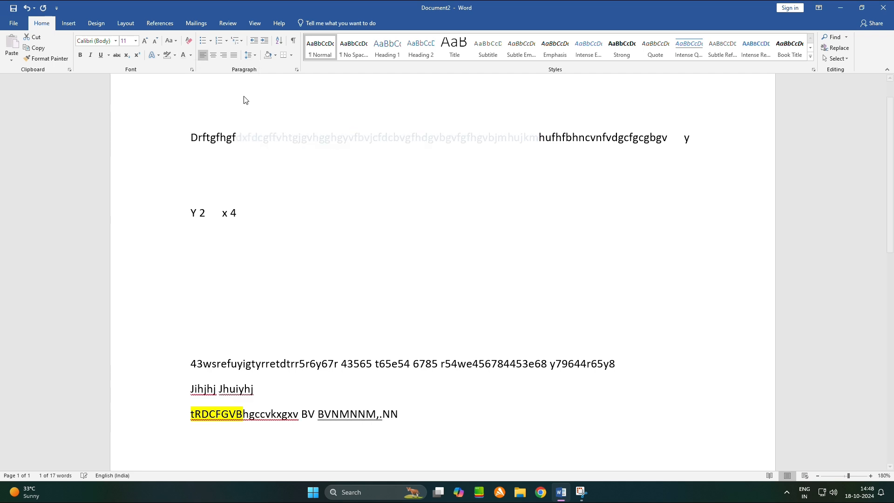
pyautogui.click(287, 203)
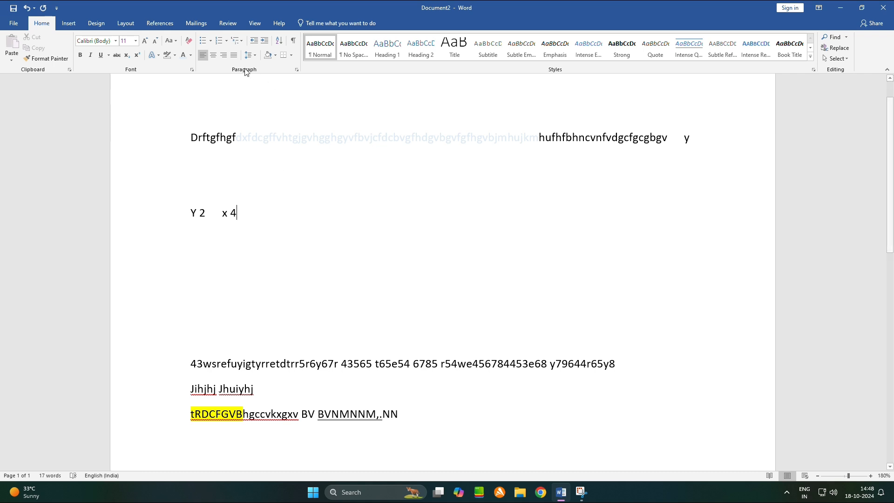
# - Change the font color of the whole first line to the standard green
pyautogui.click(191, 55)
pyautogui.click(203, 121)
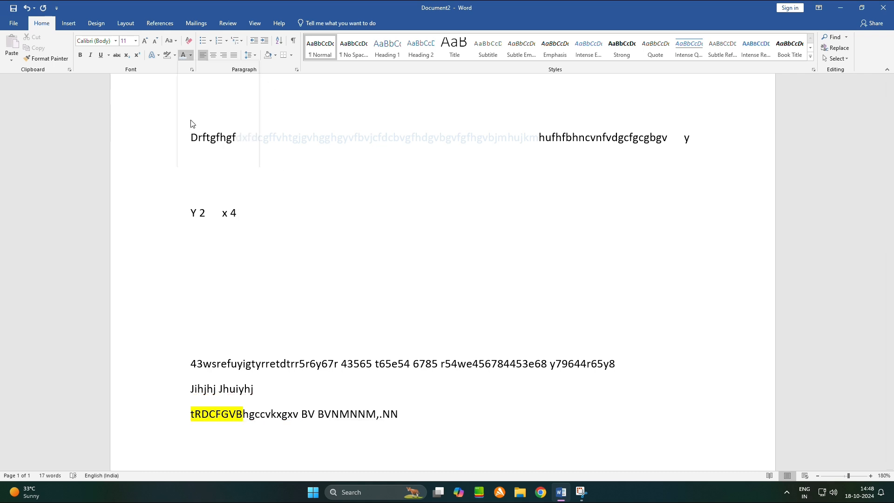
pyautogui.moveTo(238, 133); pyautogui.dragTo(475, 153)
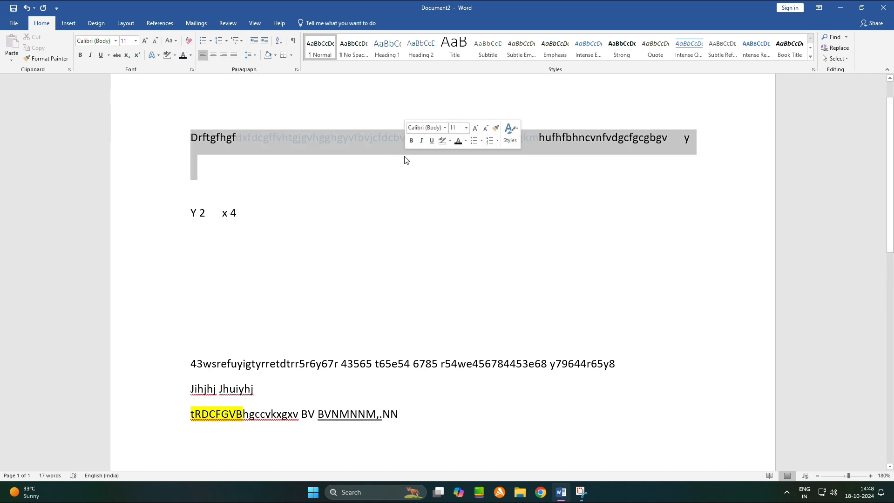
pyautogui.click(190, 55)
pyautogui.click(222, 139)
pyautogui.click(306, 312)
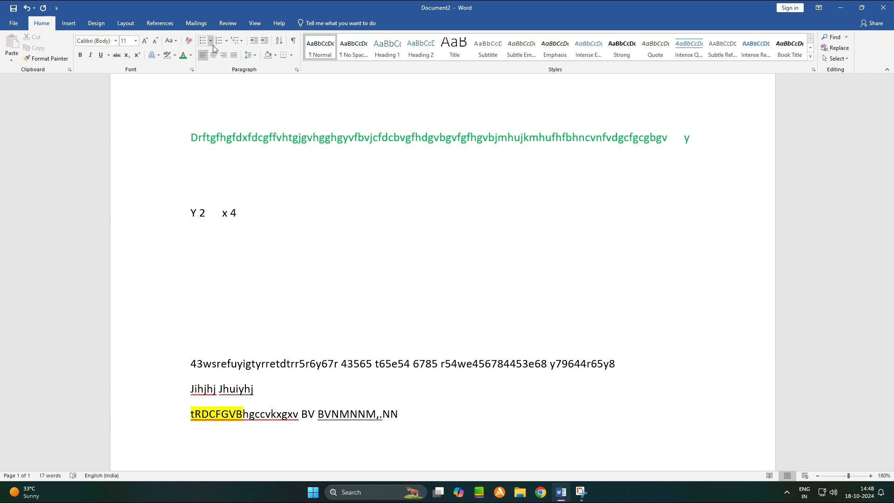
# - Above the "43wsrefuy…" line, enter two lines: "Yuitguyhiujuih uytyt 87y78uy8i7 uiouuty8 76y" and "Khjgyty789juiotyu96hu0iy"
pyautogui.scroll(-3, 443, 270)
pyautogui.write('yuitguyhiujuih uytyt 87')
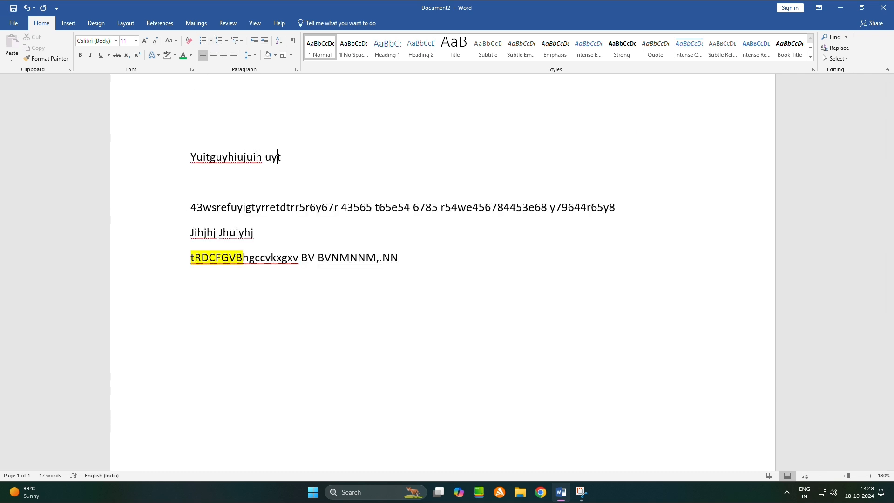
pyautogui.write('y78uy8i7 uiouuty8 76y')
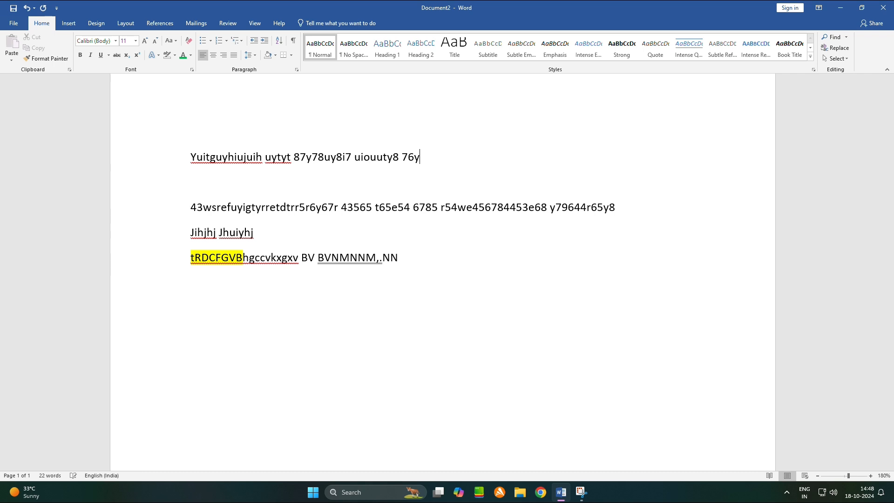
pyautogui.press('Return')
pyautogui.write('Khjgyty789juiotyu96hu0iy')
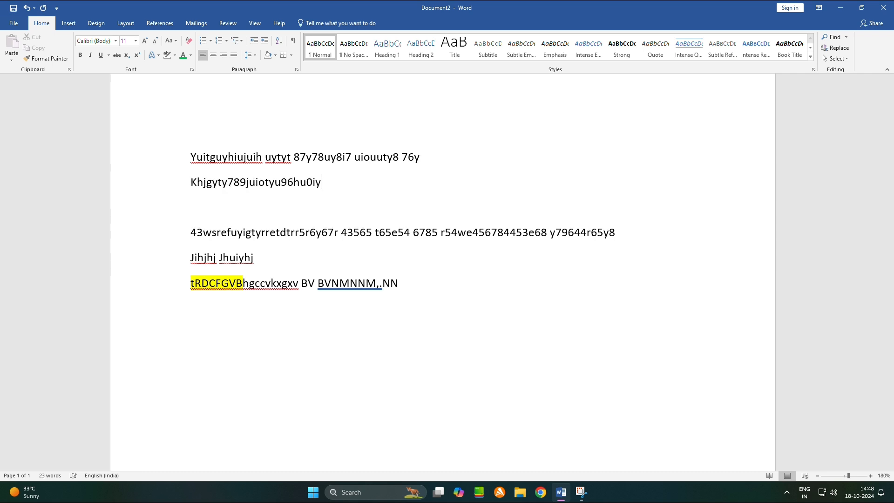
# - Add a third line reading "Ytb 65yt7 igtfrtyt7uh\" below the two new lines
pyautogui.press('Return')
pyautogui.write('ytb 65yt7')
pyautogui.press('F5')
pyautogui.write('76778yu7u8yu')
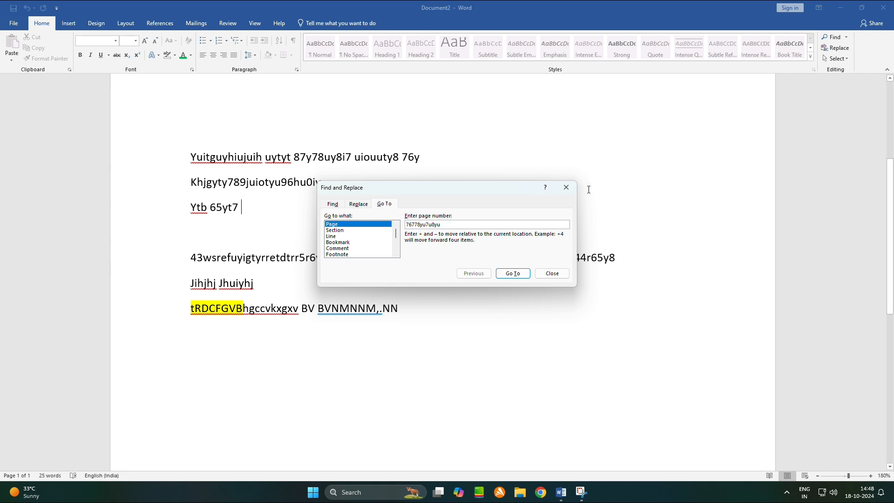
pyautogui.click(566, 187)
pyautogui.write('igtfrtyt7uh\\')
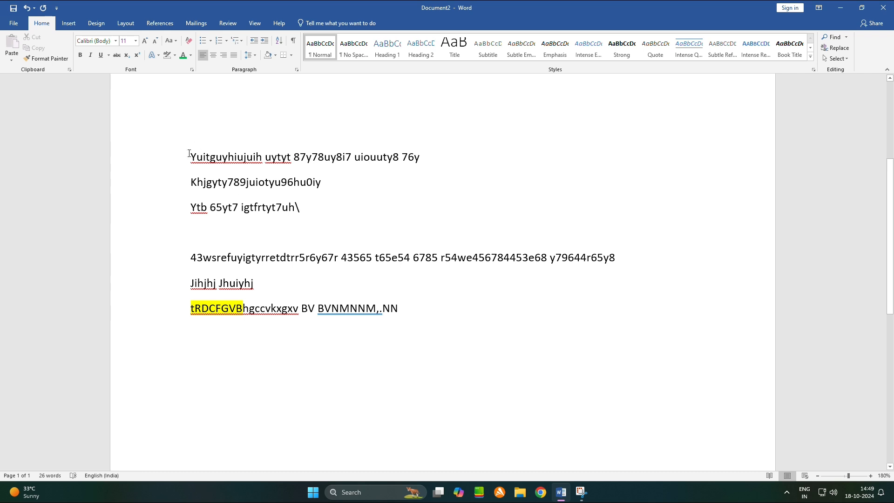
# - Define a new bullet using the ∇ symbol and apply it to the three new lines
pyautogui.moveTo(189, 154); pyautogui.dragTo(337, 209)
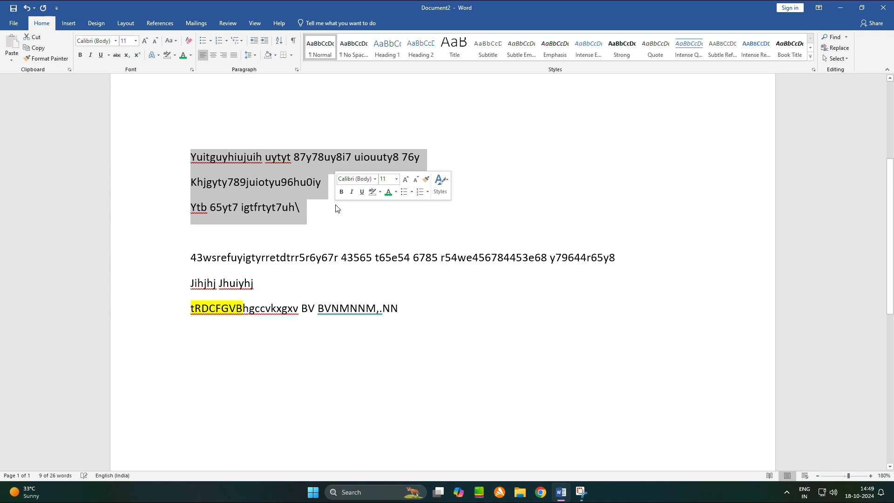
pyautogui.click(211, 41)
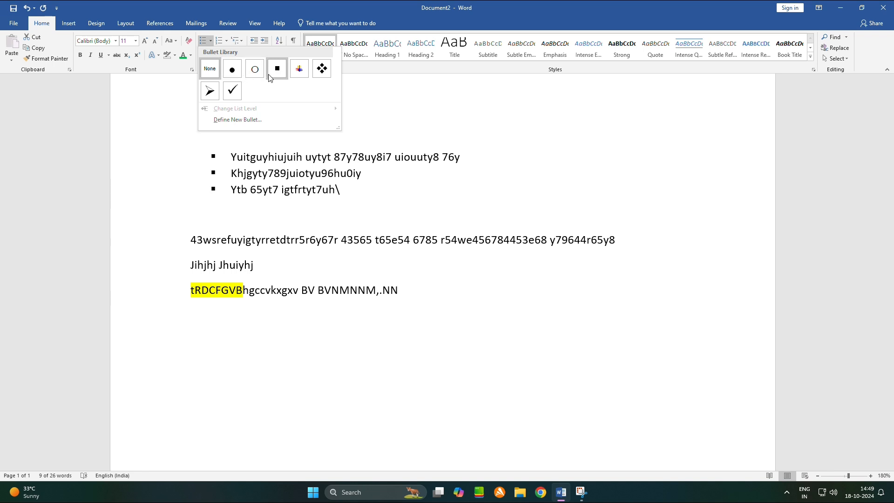
pyautogui.click(236, 119)
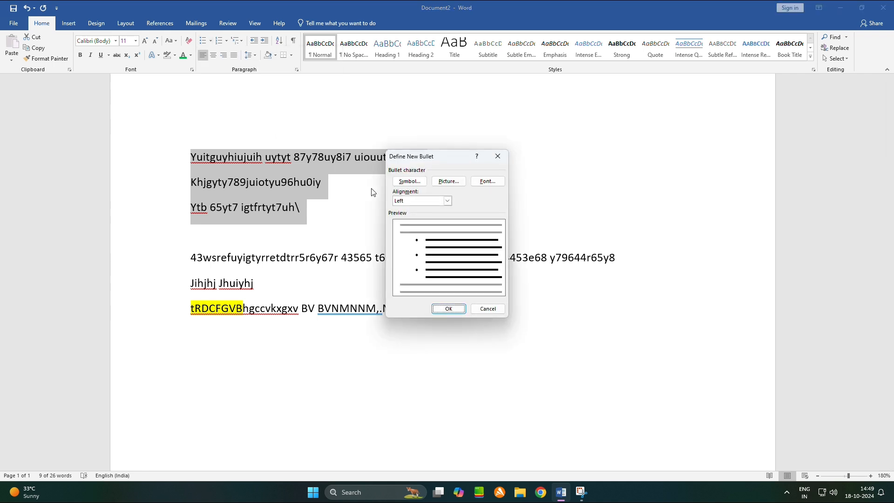
pyautogui.click(415, 181)
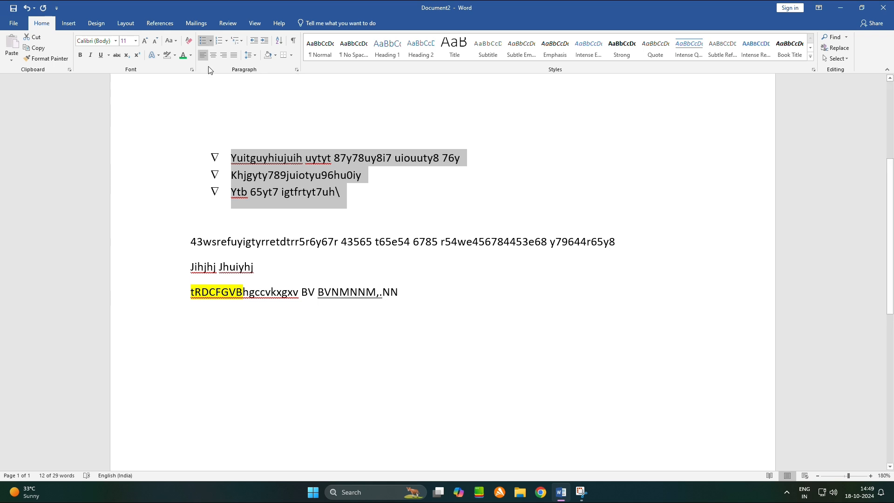
# - Number the three bulleted lines 1., 2., 3., and apply the multilevel list style that starts with the ❖ symbol
pyautogui.click(219, 41)
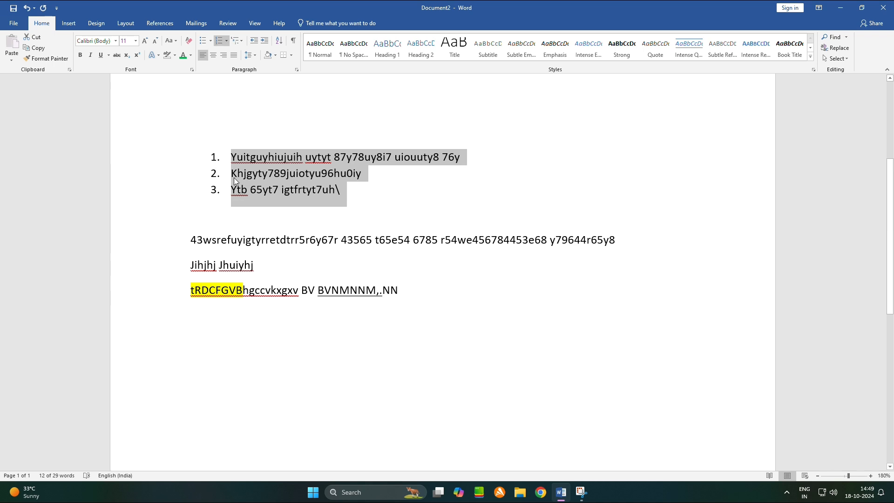
pyautogui.click(227, 42)
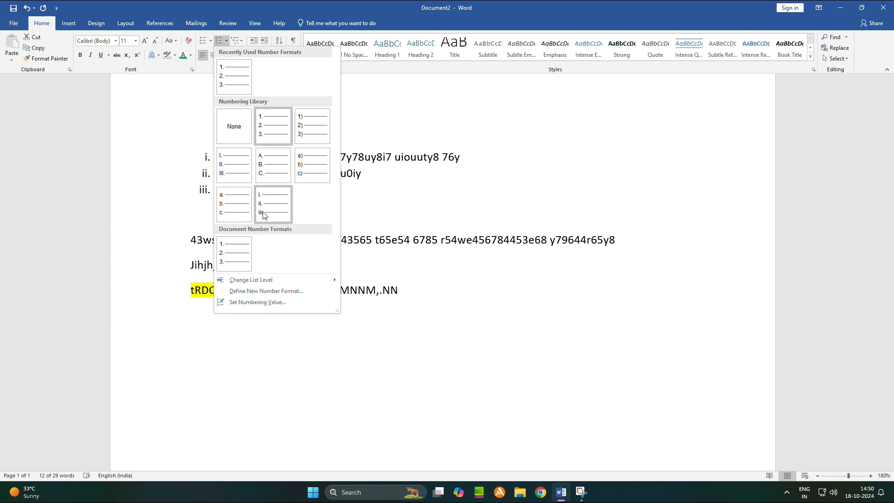
pyautogui.click(242, 42)
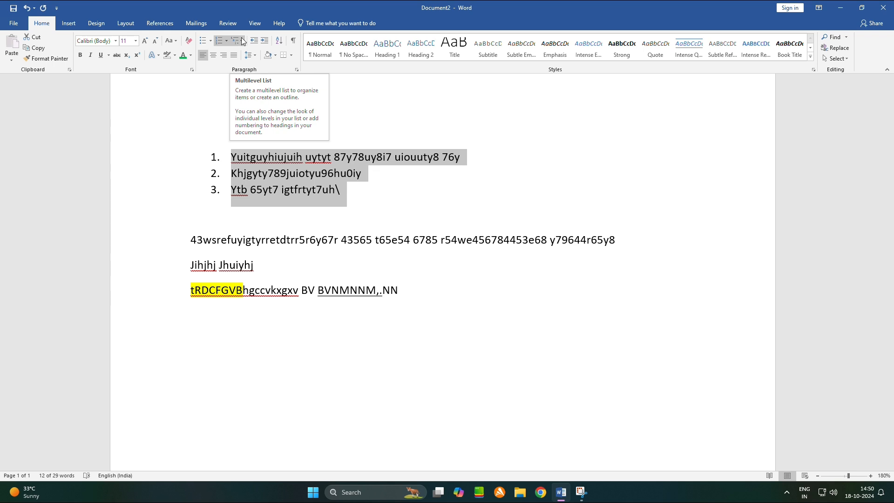
pyautogui.click(242, 41)
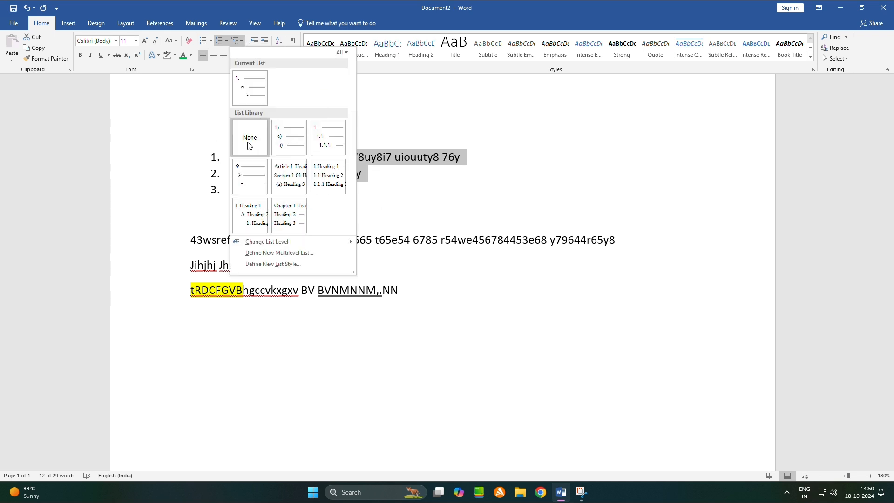
pyautogui.click(247, 178)
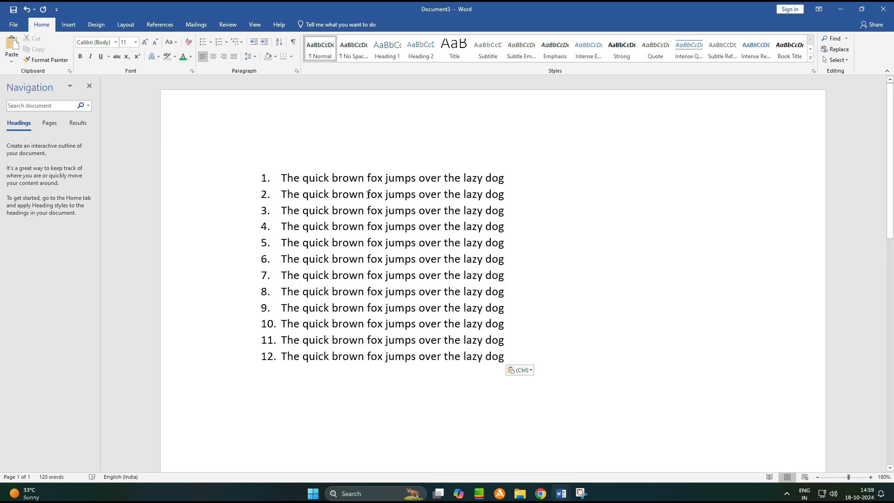
# - Apply the "Chapter 1 Heading" multilevel list style to all the "The quick brown fox" lines in Document3
pyautogui.hotkey('ctrl', 'a')
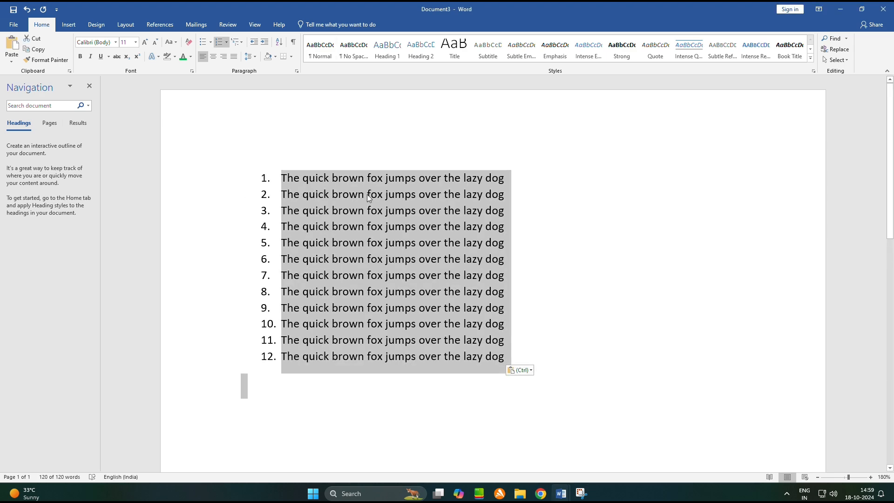
pyautogui.click(202, 42)
pyautogui.click(243, 43)
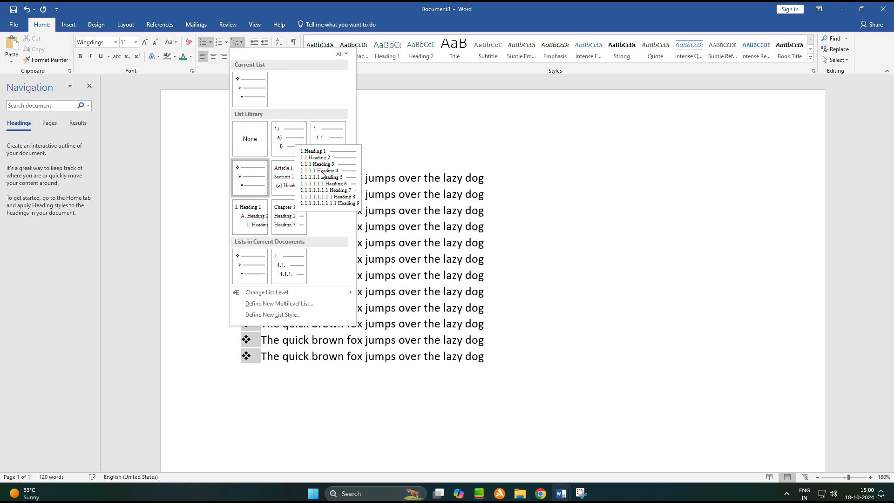
pyautogui.click(289, 216)
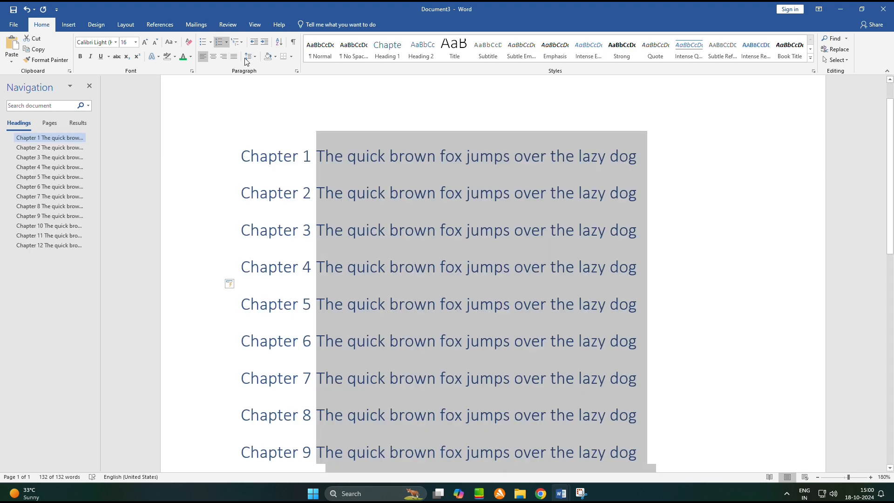
# - Align the selected chapter headings to the center, left and right in turn, ending with justified alignment
pyautogui.click(211, 57)
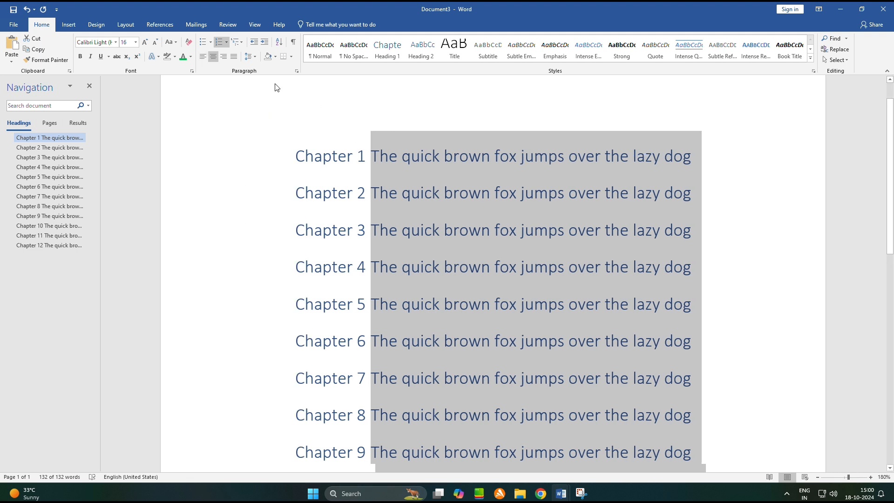
pyautogui.click(206, 57)
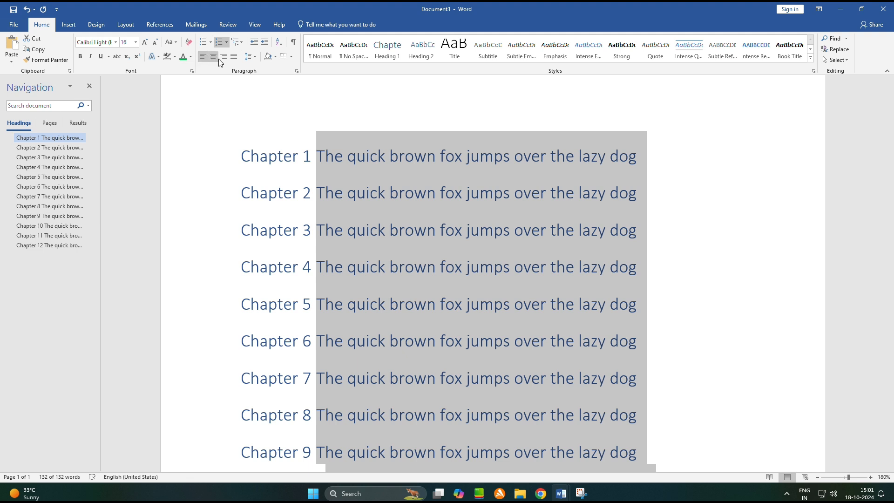
pyautogui.click(222, 57)
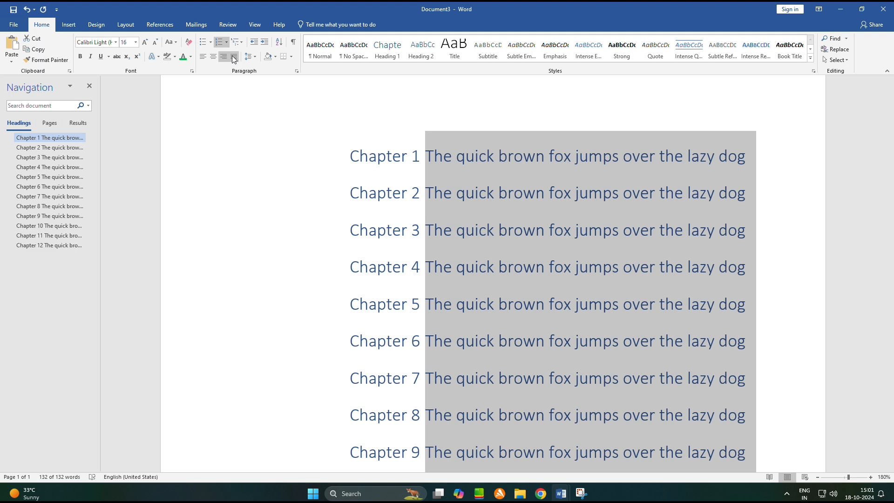
pyautogui.click(234, 57)
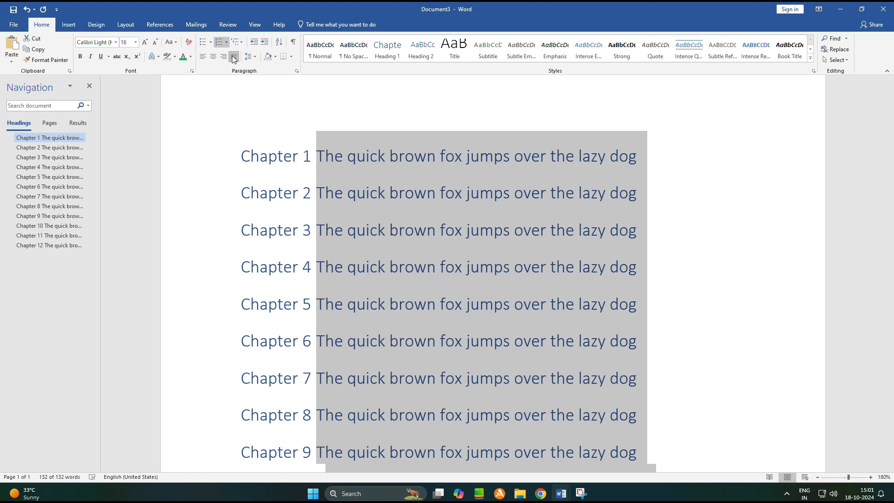
# - Replace all the selected headings with three lines of sample text: "Gfcgfftyghtgugyth", "Gtgytughhg" and "Hcvvhjgbhg"
pyautogui.write('gfcgfftyghtgugyth')
pyautogui.press('Return')
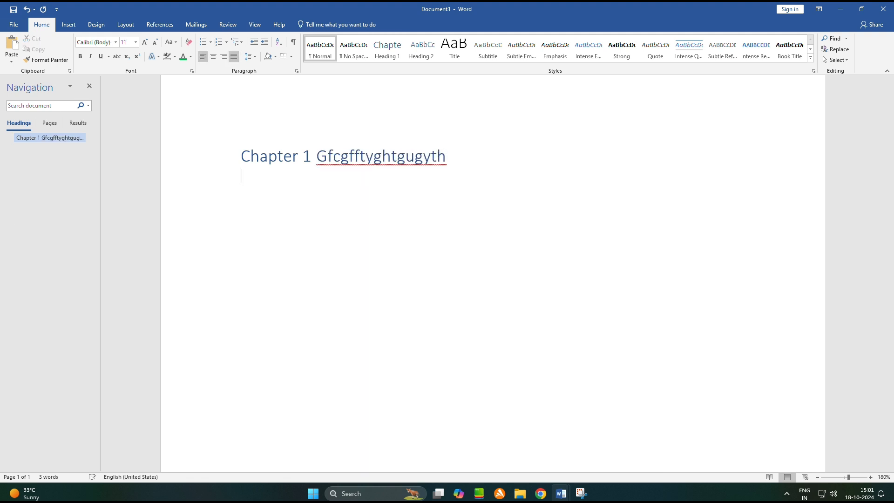
pyautogui.write('gtgytughhg')
pyautogui.press('Return')
pyautogui.write('hcv')
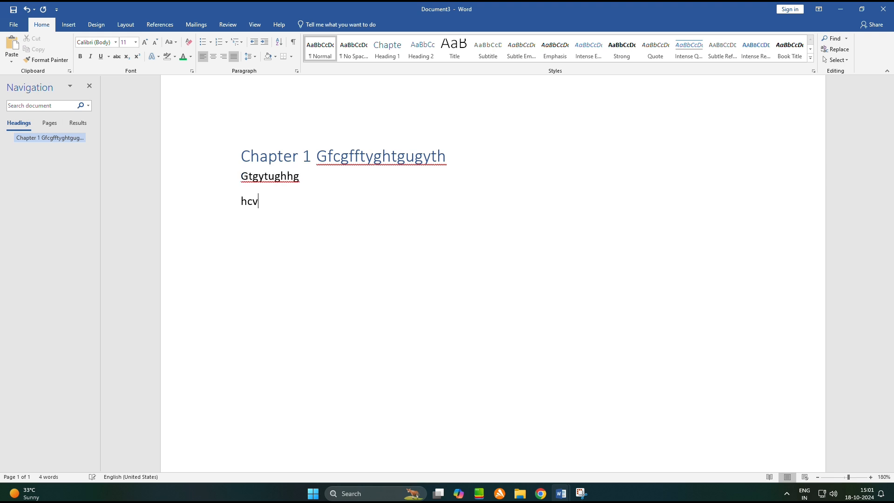
pyautogui.write('vhjgbhg')
pyautogui.press('Return')
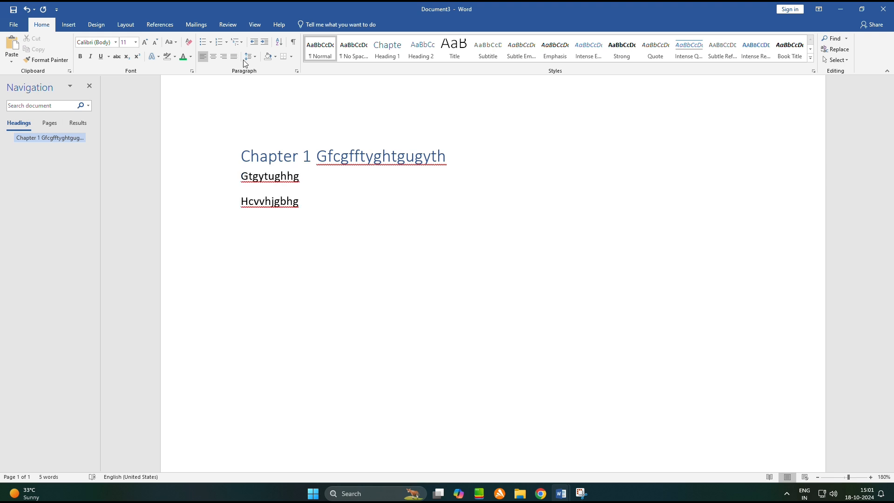
# - Apply justified alignment to all the sample text in Document3
pyautogui.click(253, 151)
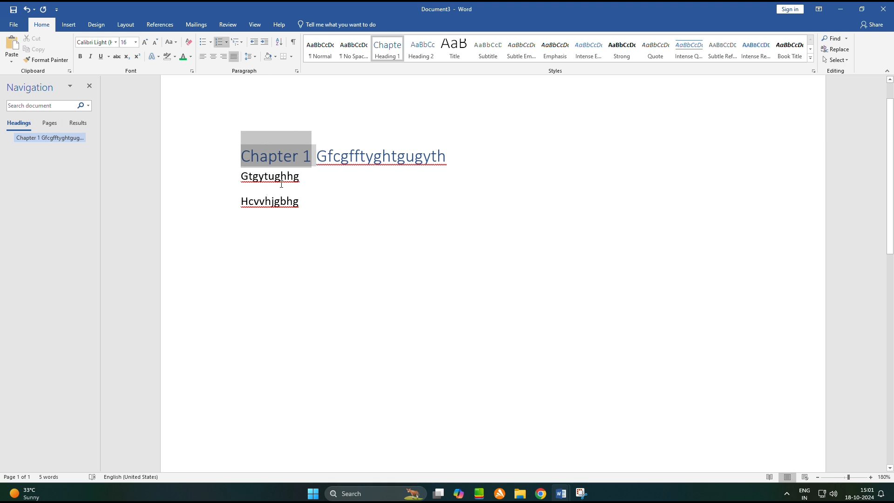
pyautogui.hotkey('ctrl', 'a')
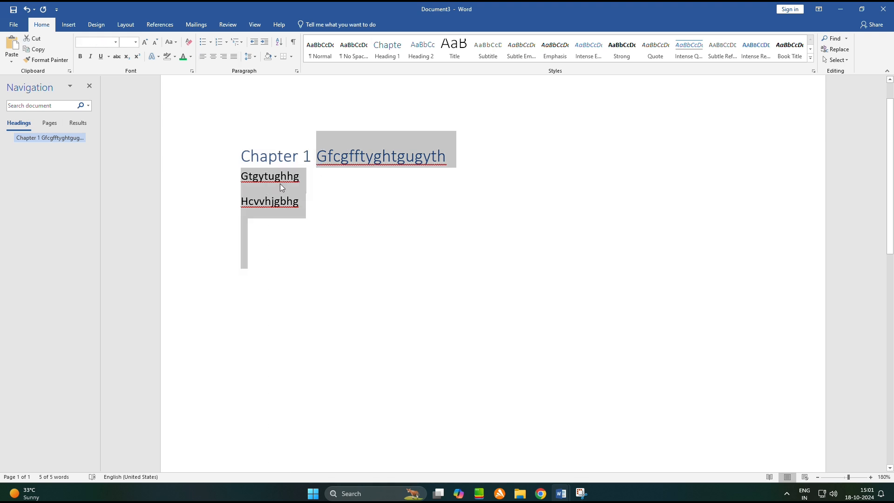
pyautogui.click(234, 57)
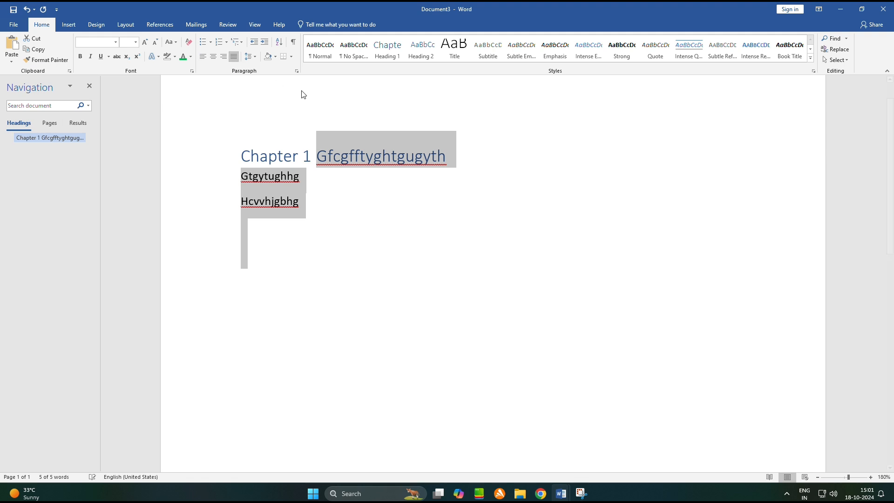
# - Remove the "Chapter 1" label from the heading and undo the last edits to the sample text
pyautogui.click(309, 156)
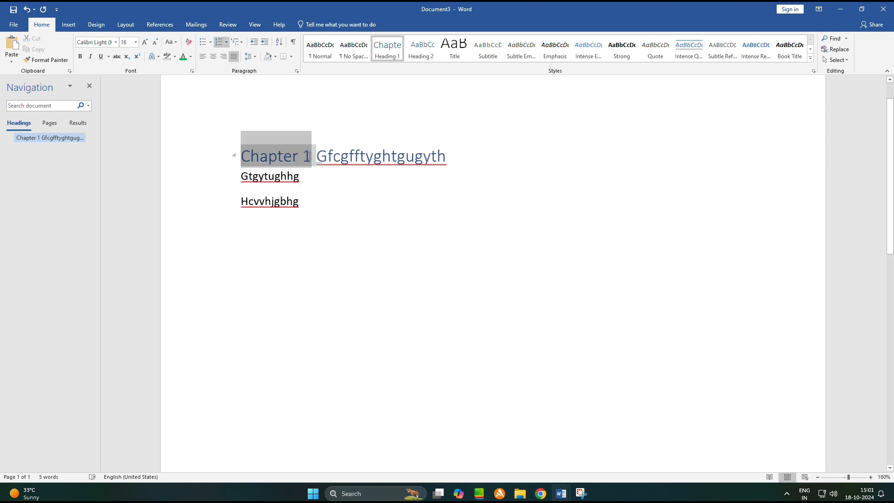
pyautogui.hotkey('ctrl', 'z')
pyautogui.hotkey('ctrl', 'z')
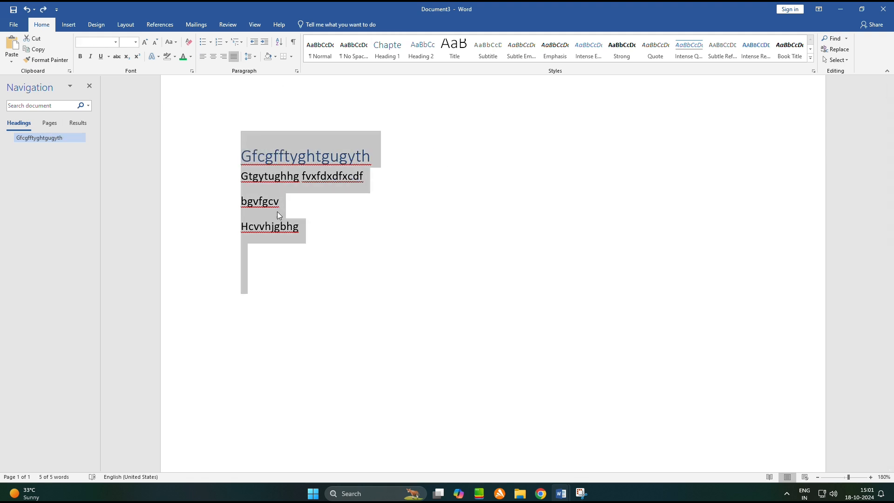
# - Align all the sample text left, center and right in turn, and set it back to justified
pyautogui.click(206, 56)
pyautogui.click(214, 56)
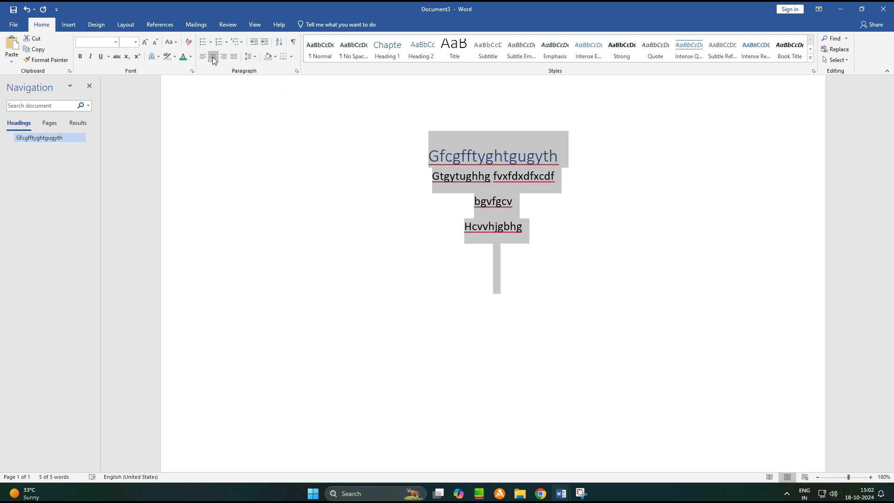
pyautogui.click(204, 57)
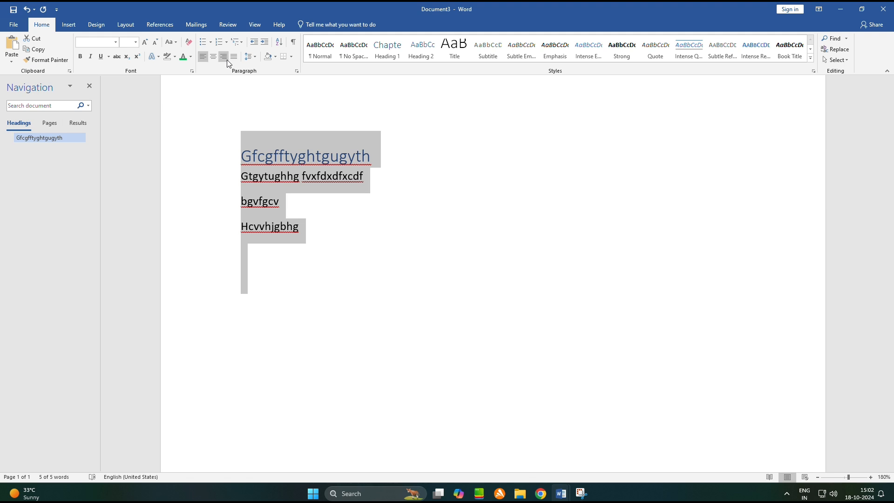
pyautogui.click(227, 59)
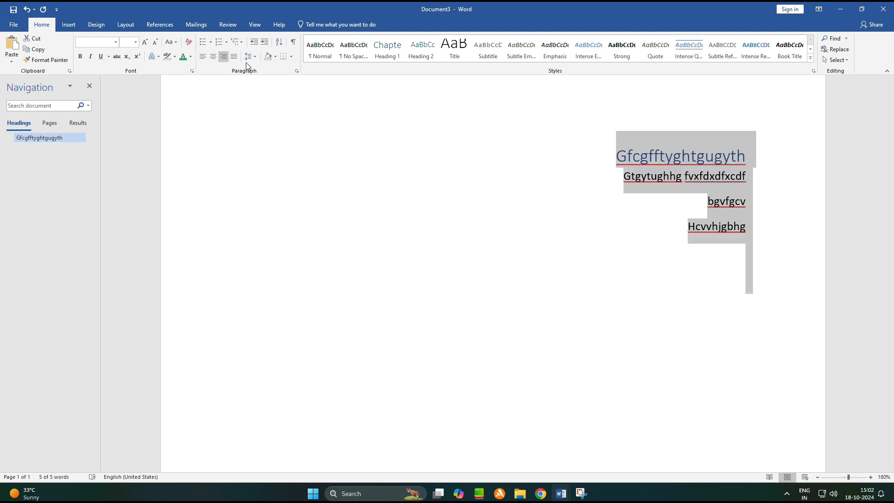
pyautogui.click(235, 58)
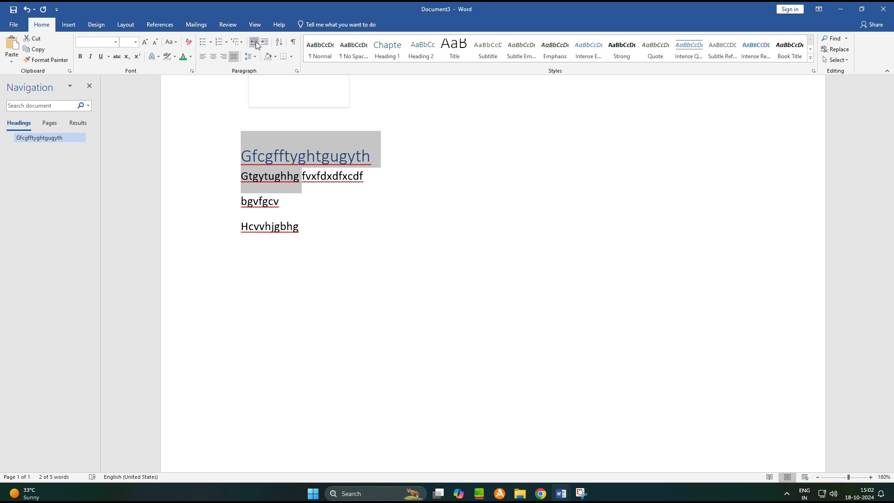
# - Extend the selection to "fvxfdxdfxcdf" and increase the indent of the first two lines by seven levels
pyautogui.hotkey('ctrl', 'shift', 'Right')
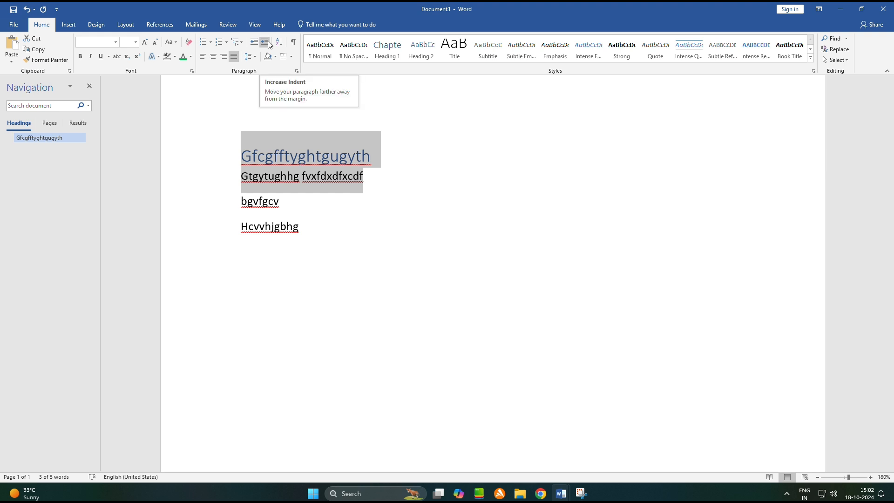
pyautogui.click(265, 42)
pyautogui.click(265, 42)
pyautogui.click(263, 42)
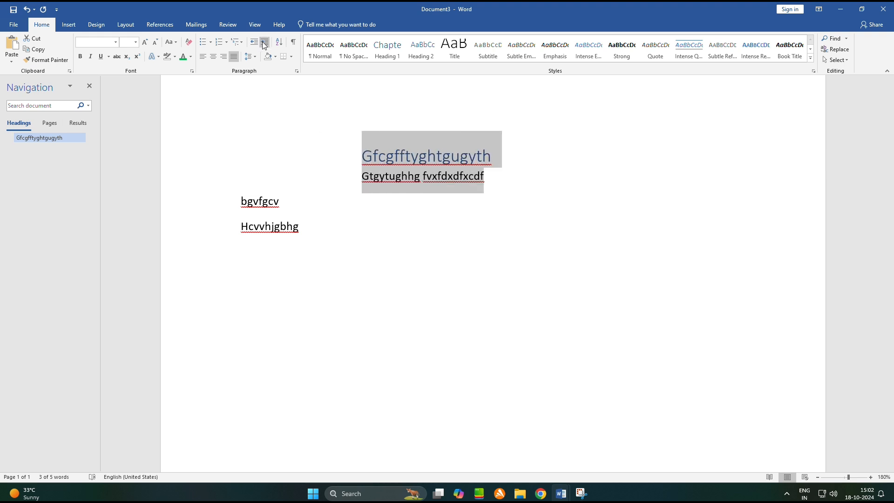
pyautogui.click(264, 42)
pyautogui.click(264, 43)
pyautogui.click(263, 42)
pyautogui.click(264, 43)
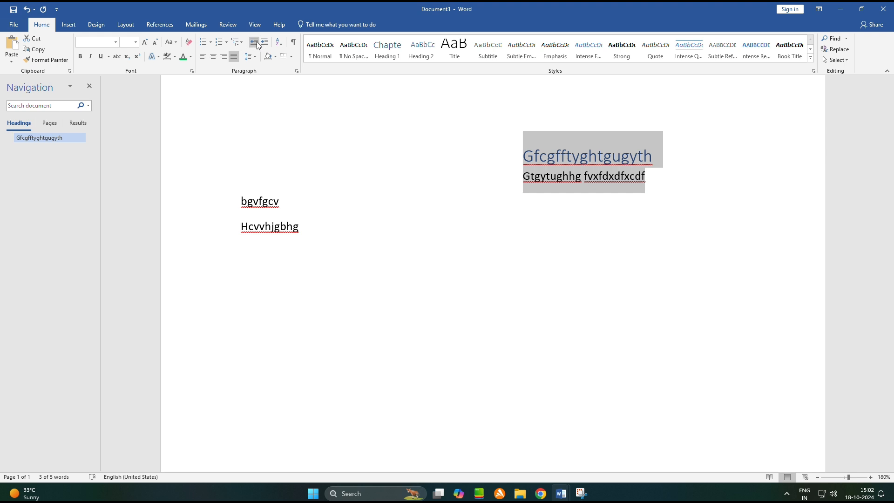
# - Decrease the indent of the first two lines by six levels
pyautogui.click(252, 44)
pyautogui.click(252, 43)
pyautogui.click(252, 44)
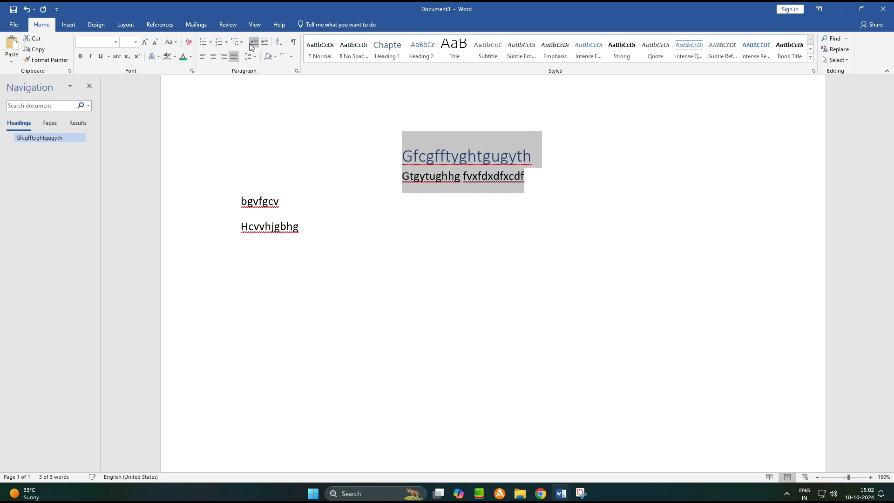
pyautogui.click(252, 44)
pyautogui.click(251, 44)
pyautogui.click(251, 44)
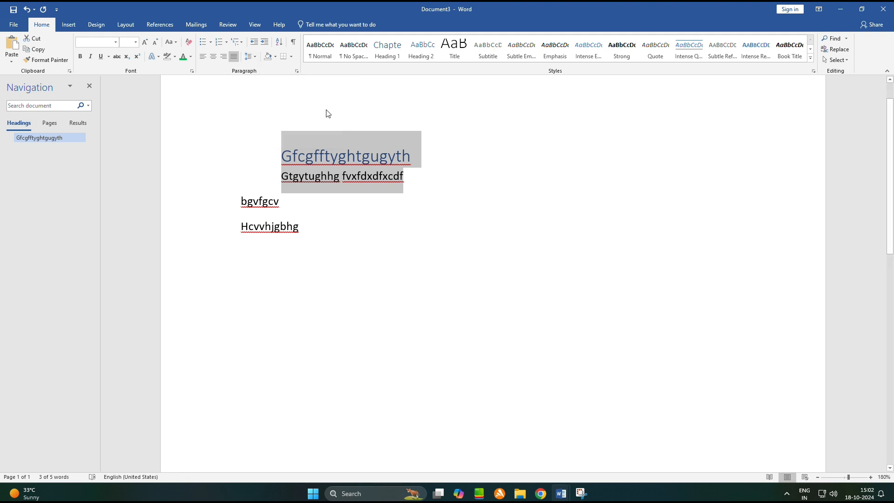
# - Review the line spacing values, Sort Text options, shading colors and border types available for the first two lines
pyautogui.click(254, 57)
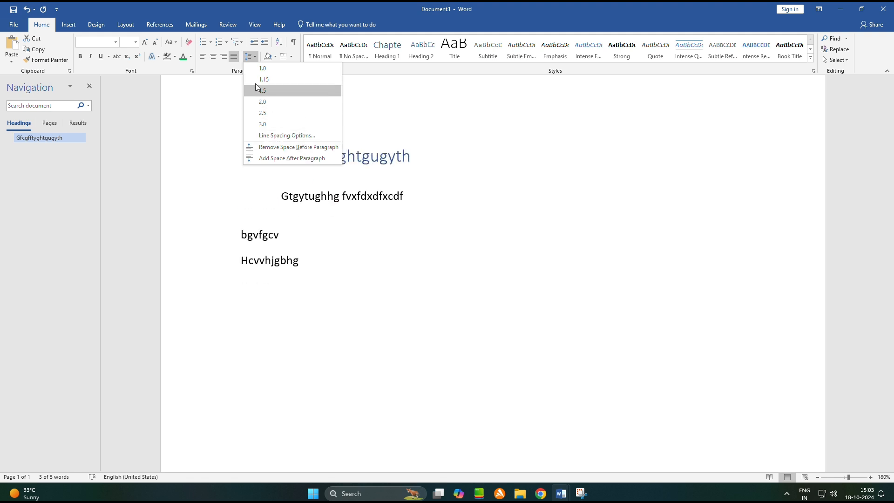
pyautogui.click(219, 92)
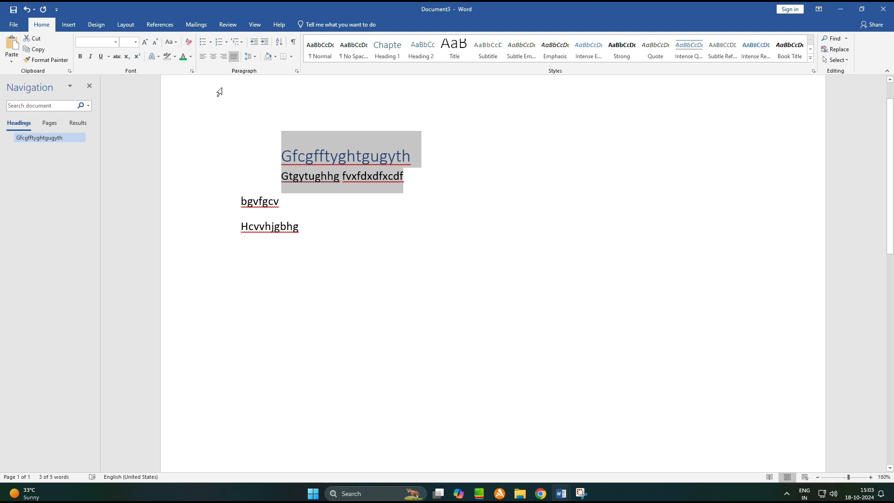
pyautogui.click(282, 43)
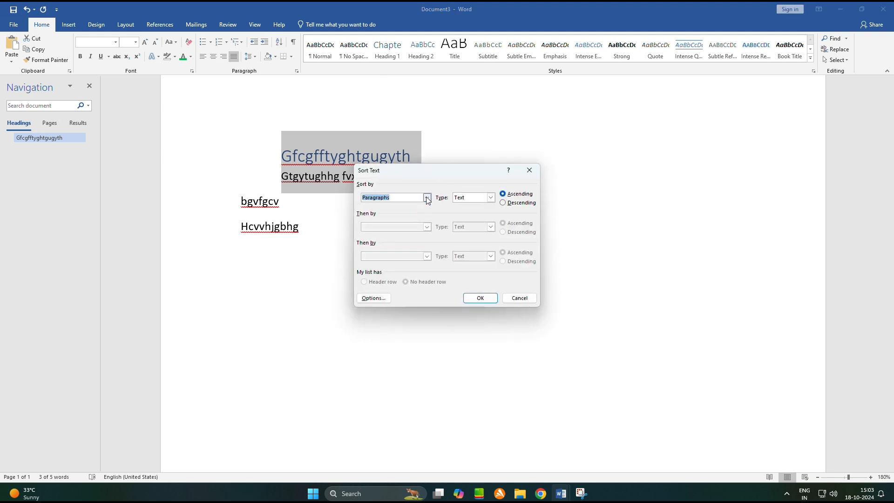
pyautogui.click(427, 197)
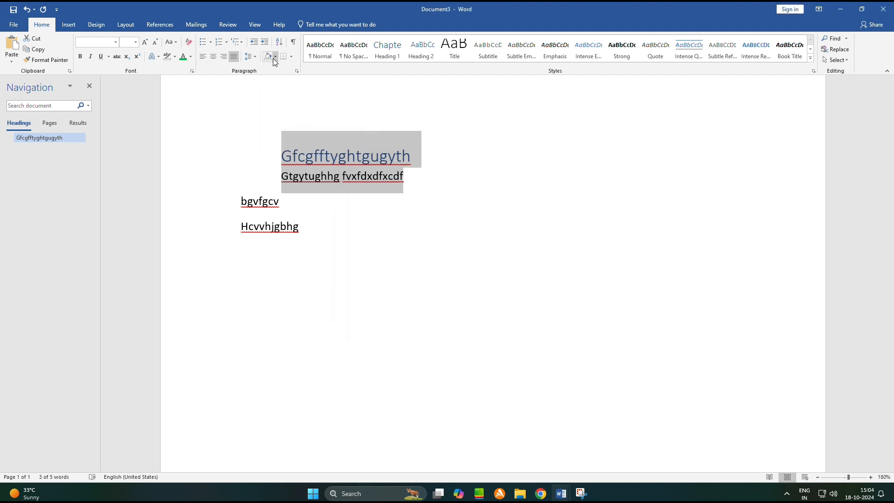
pyautogui.click(274, 57)
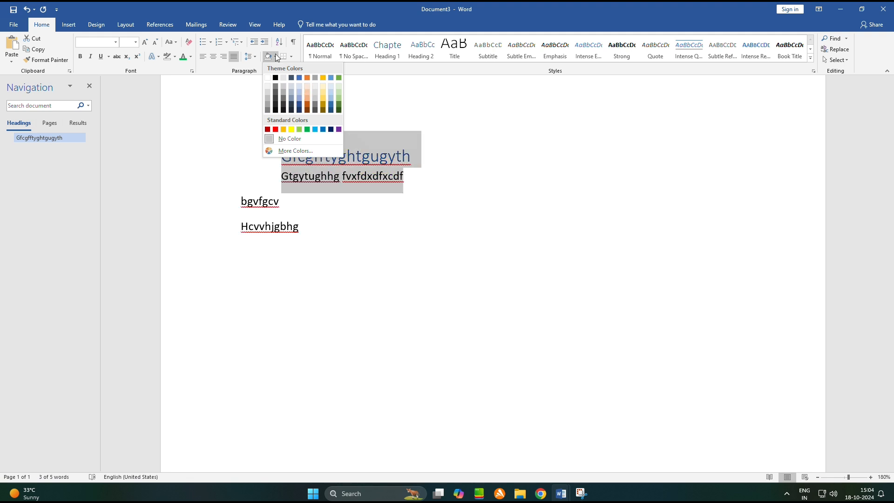
pyautogui.click(291, 56)
pyautogui.click(307, 113)
# - Replace the first two lines with three lines: "Fetrfyguyytguoy 6uy7uiyio", "Iugythfyt yg" and "Hjtytguh i"
pyautogui.write('fet')
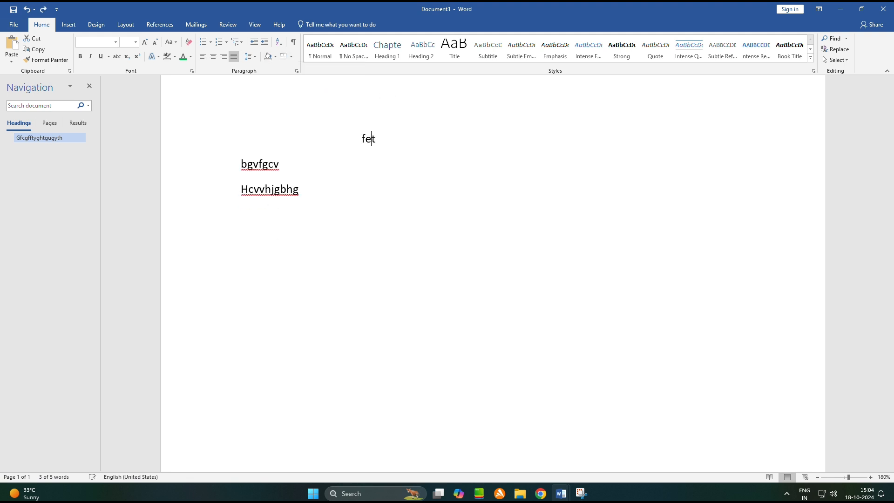
pyautogui.write('rfyguyytguoy 6uy7uiyio')
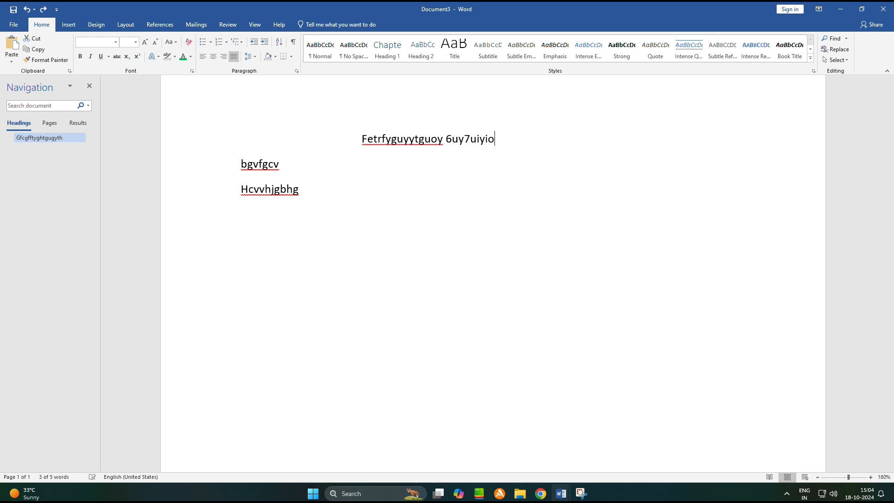
pyautogui.press('Return')
pyautogui.write('Iugythfyt yg')
pyautogui.press('Return')
pyautogui.write('Hjtytguh i')
pyautogui.press('Return')
# - Apply all borders to the three new lines and the empty line below them
pyautogui.moveTo(358, 137); pyautogui.dragTo(368, 219)
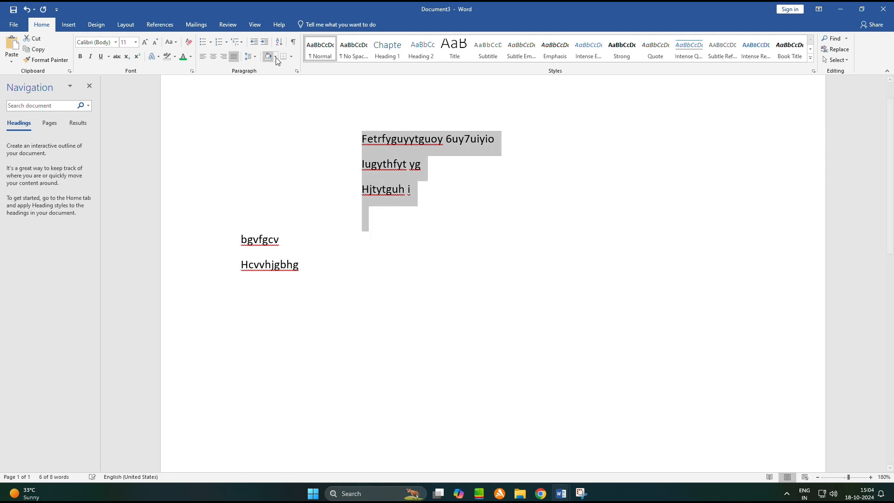
pyautogui.click(290, 57)
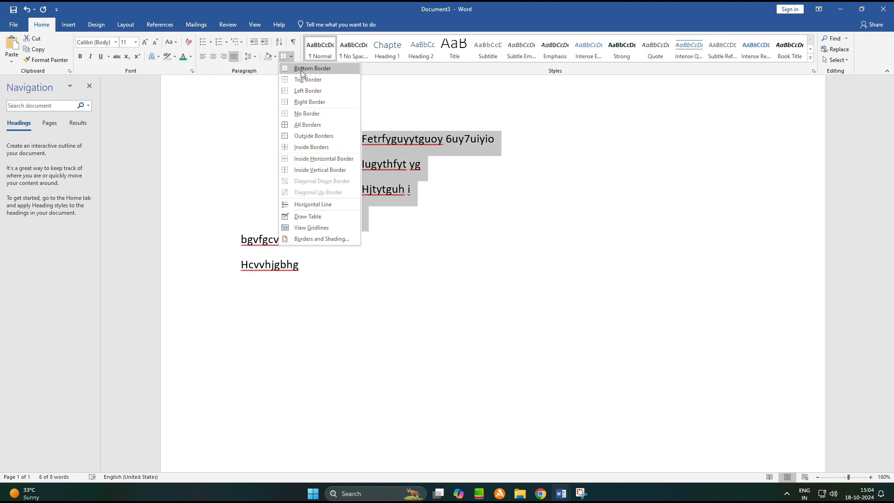
pyautogui.click(308, 125)
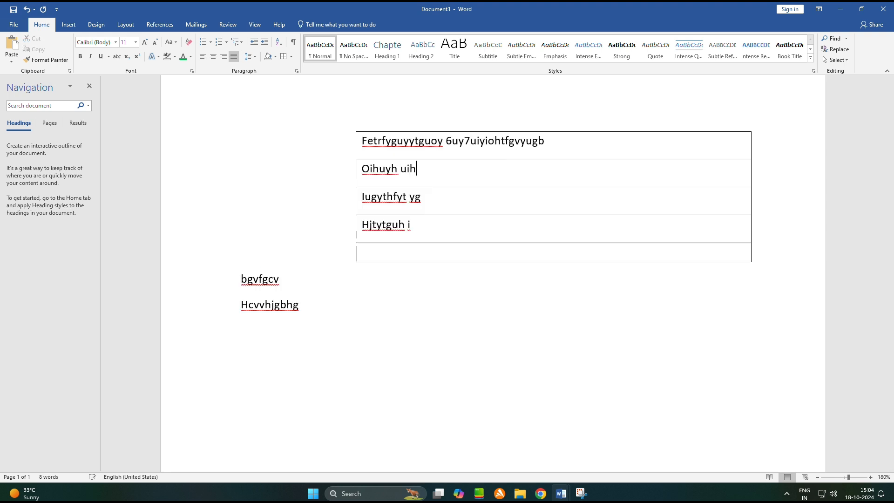
# - Add the lines "Kgyfgyugyug" and "gytfgythgvty" below "Oihuyh uih" inside the bordered block
pyautogui.press('Return')
pyautogui.write('Kgyfgyugyug')
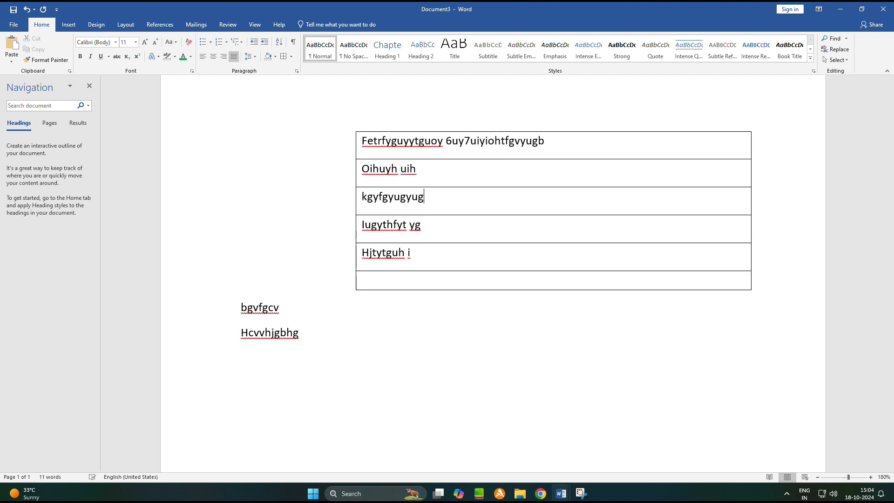
pyautogui.press('Return')
pyautogui.write('gytfgythgvty')
# - Apply the Normal style to the first bordered line, "Fetrfyguyytguoy 6uy7uiyiohtfgvyugb"
pyautogui.click(347, 48)
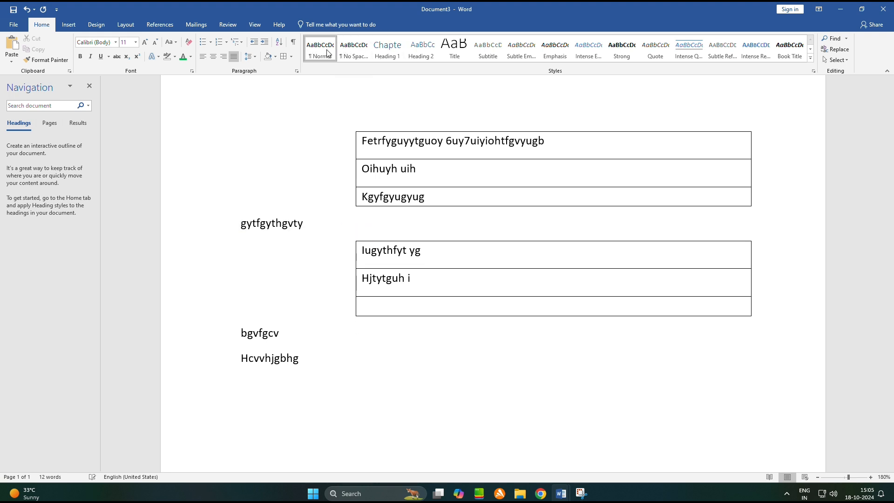
pyautogui.click(327, 53)
pyautogui.moveTo(362, 140); pyautogui.dragTo(549, 140)
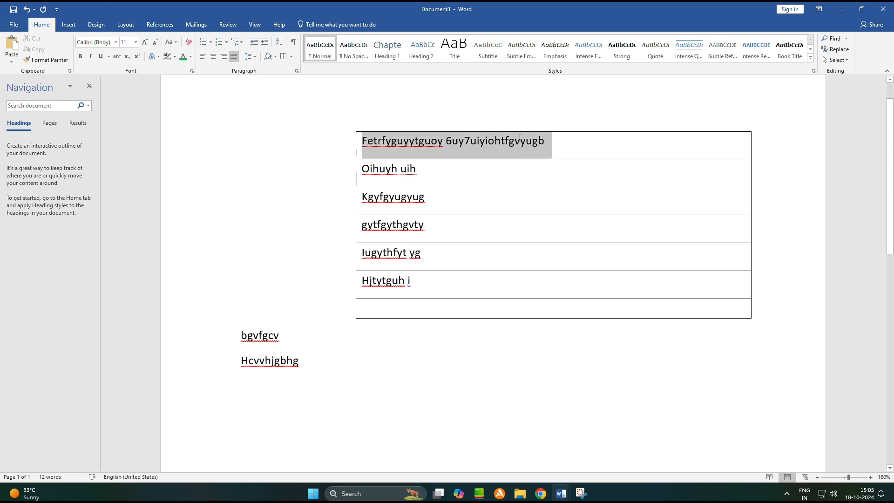
pyautogui.click(325, 52)
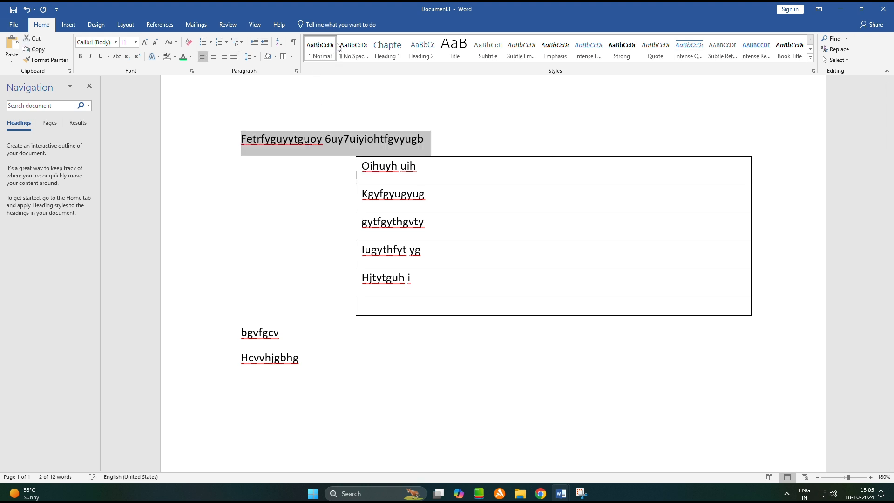
# - Try the Subtitle, Strong, Quote, Intense Quote and Book Title styles on the first line, ending with Title and Subtle Emphasis
pyautogui.click(488, 49)
pyautogui.click(526, 51)
pyautogui.click(622, 52)
pyautogui.click(655, 52)
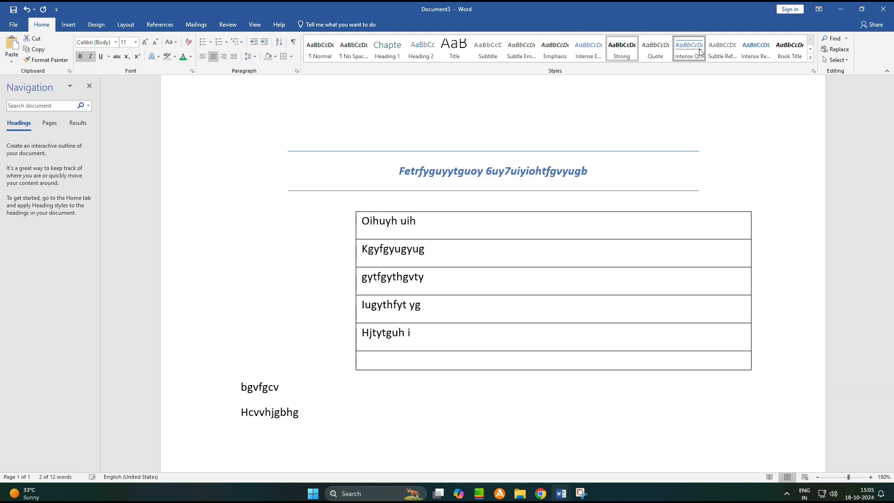
pyautogui.click(696, 53)
pyautogui.click(724, 57)
pyautogui.click(790, 51)
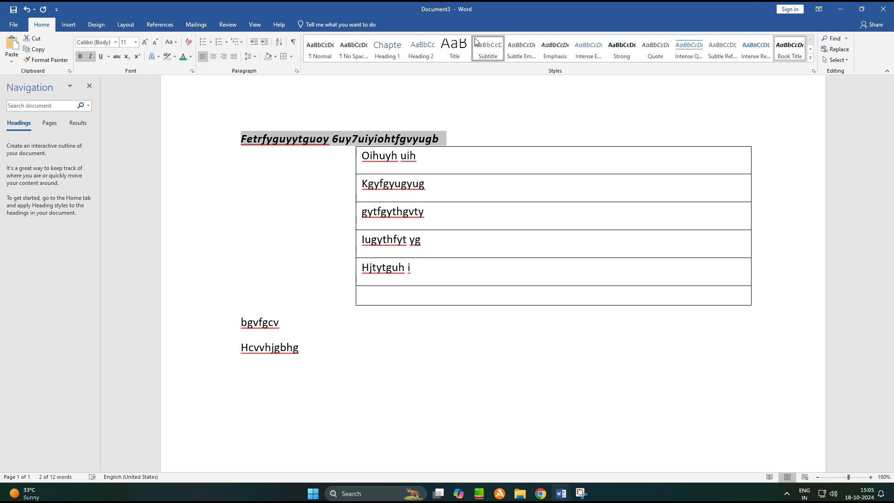
pyautogui.click(411, 57)
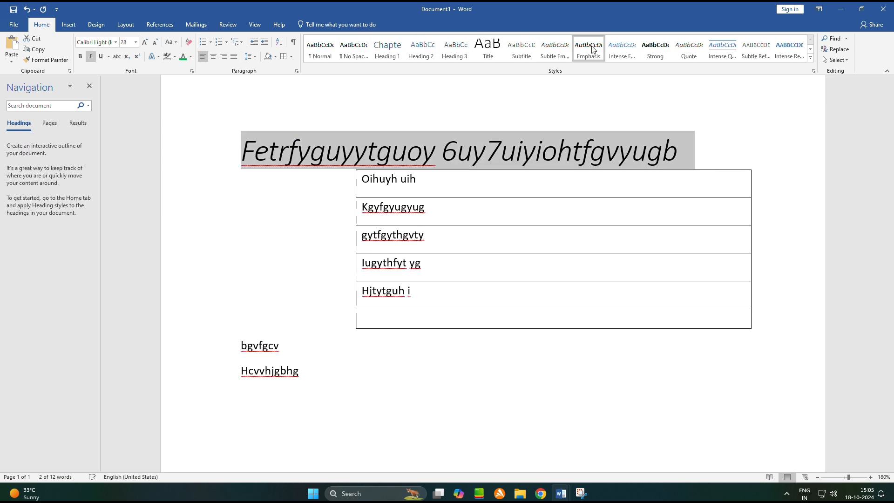
pyautogui.click(556, 50)
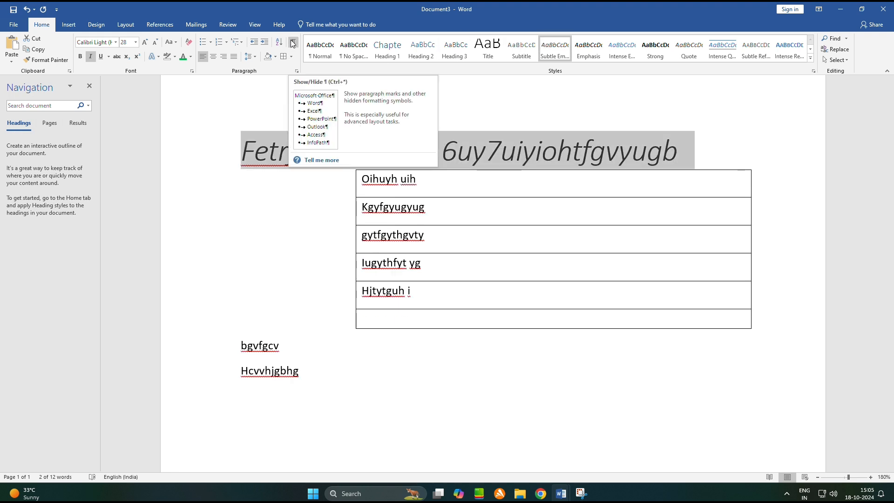
# - Open the help article on showing paragraph marks, and turn the document's formatting marks on and off again
pyautogui.click(322, 160)
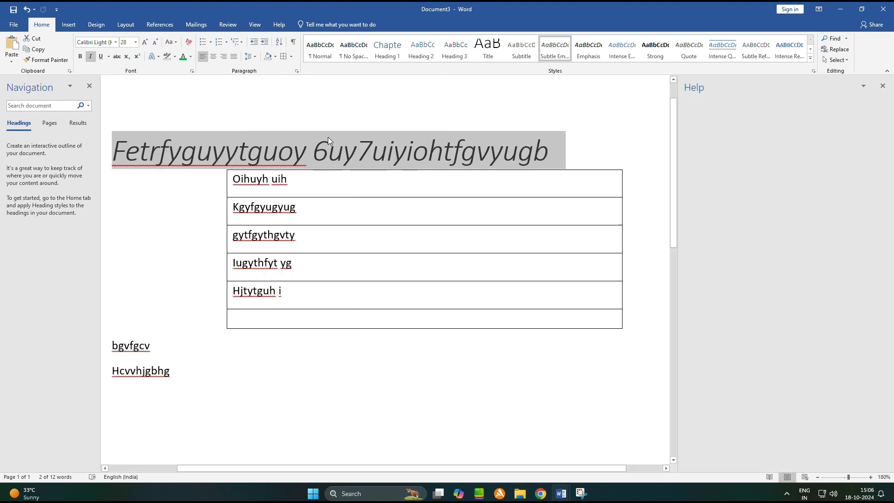
pyautogui.click(293, 43)
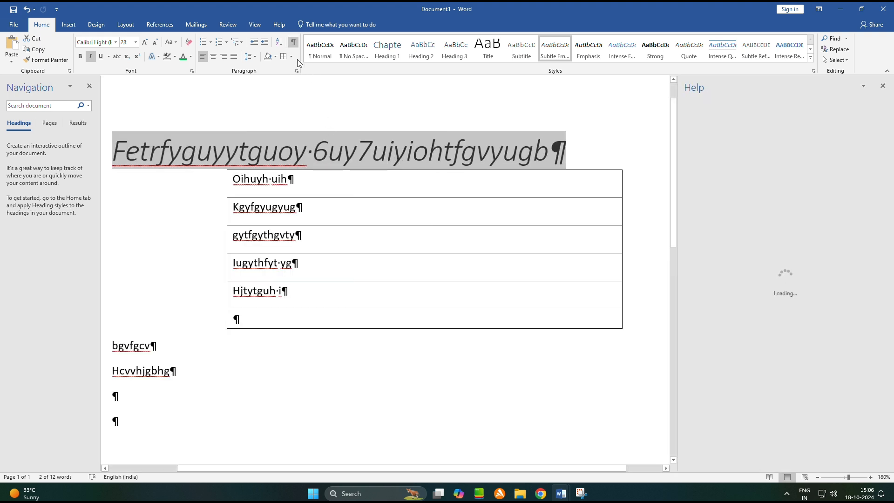
pyautogui.click(294, 43)
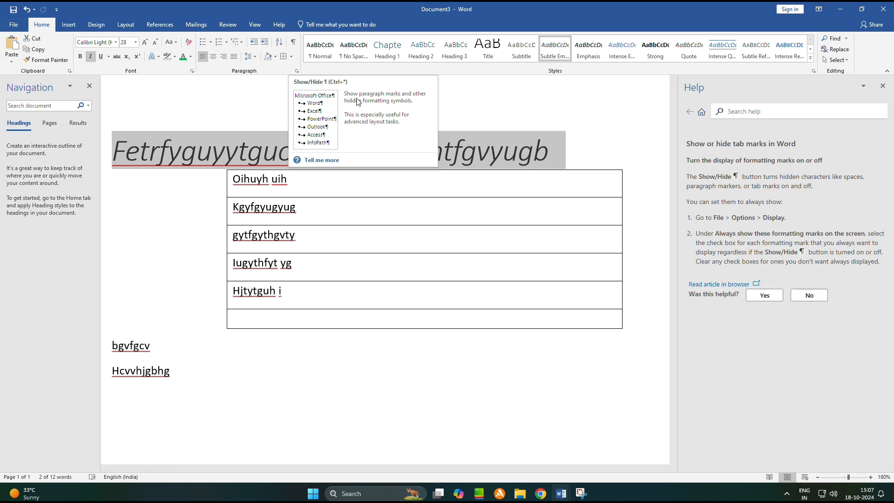
# - Find all occurrences of "gu" in the document, using those letters selected in the first line as the search text
pyautogui.click(253, 150)
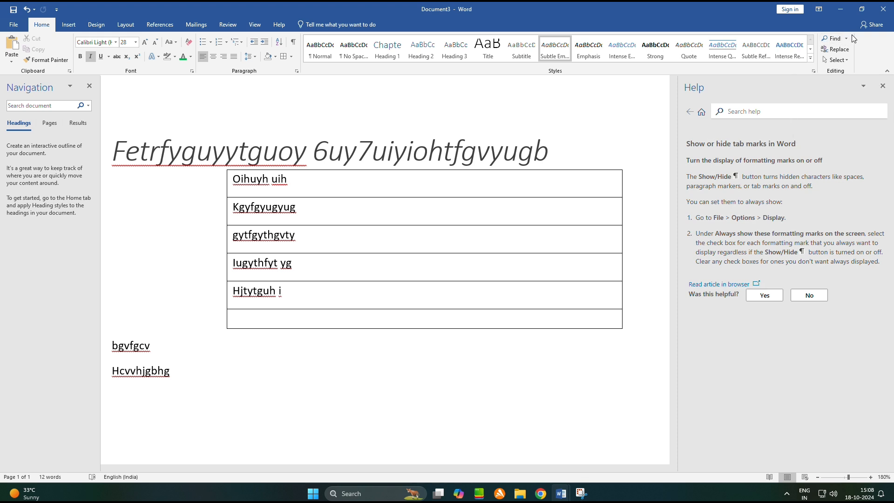
pyautogui.click(245, 150)
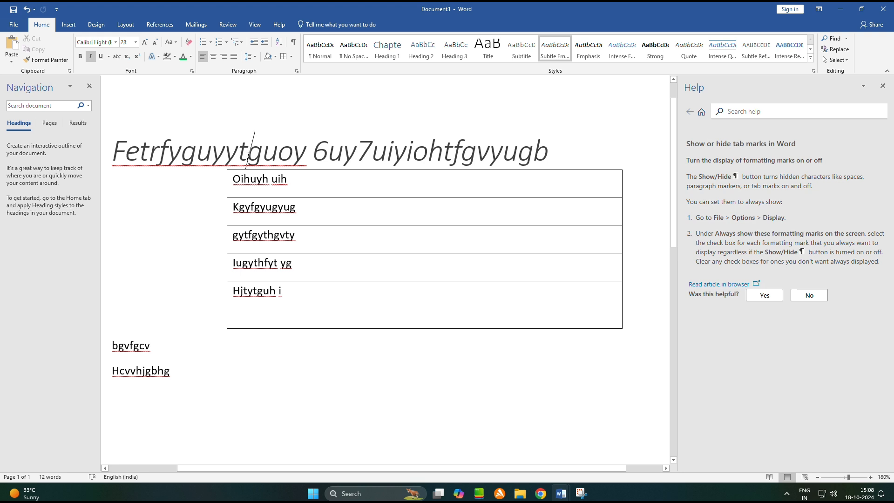
pyautogui.moveTo(247, 155); pyautogui.dragTo(278, 159)
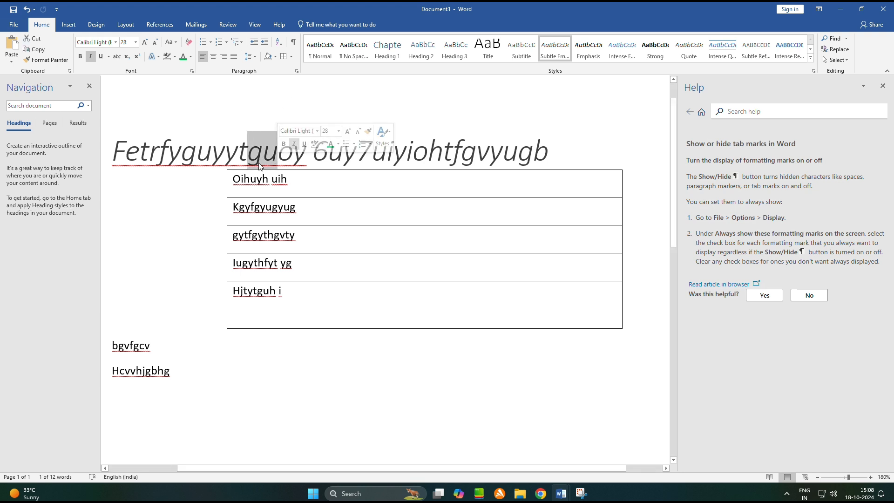
pyautogui.click(846, 38)
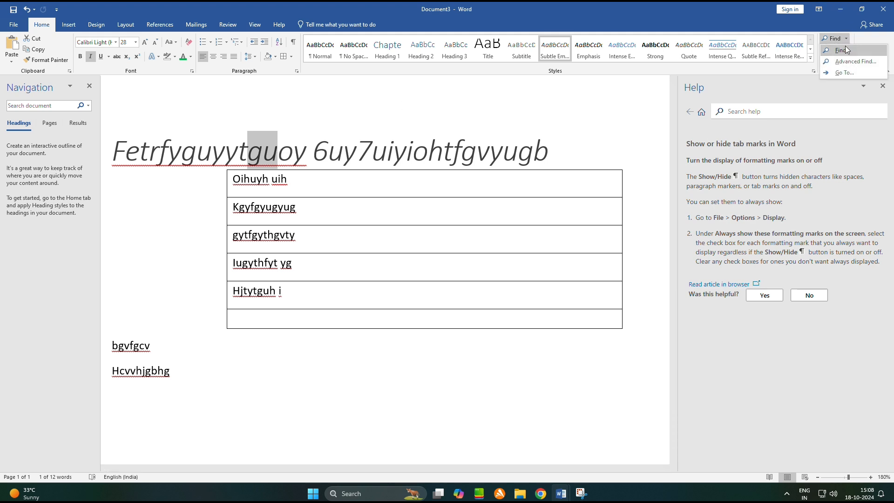
pyautogui.click(843, 49)
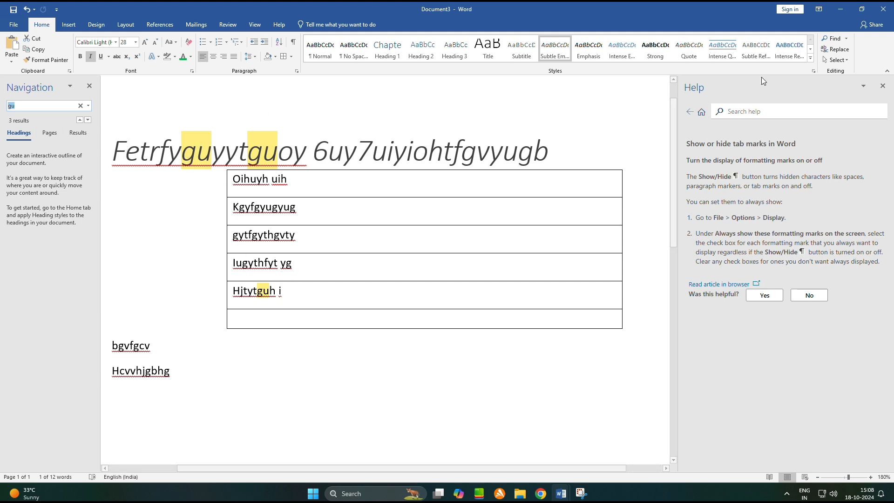
pyautogui.click(849, 37)
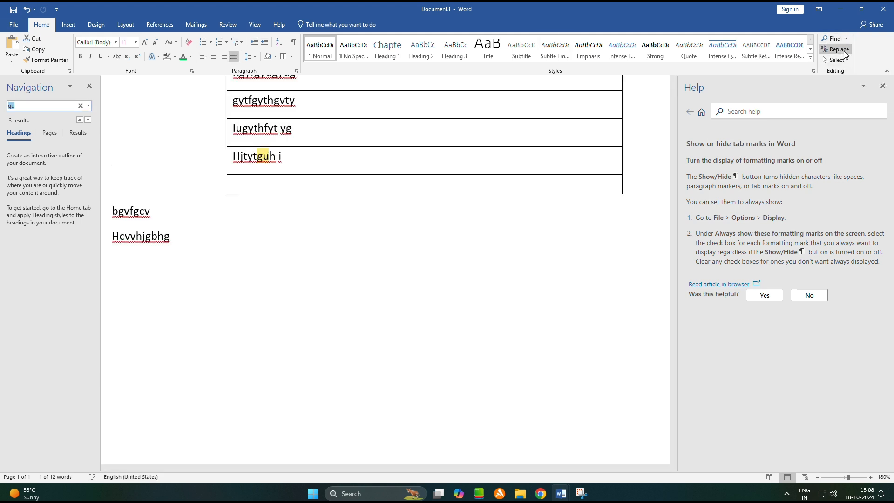
# - Replace each occurrence of "gu" with "ju" one at a time, continuing from the document's beginning, and close Find and Replace
pyautogui.click(844, 52)
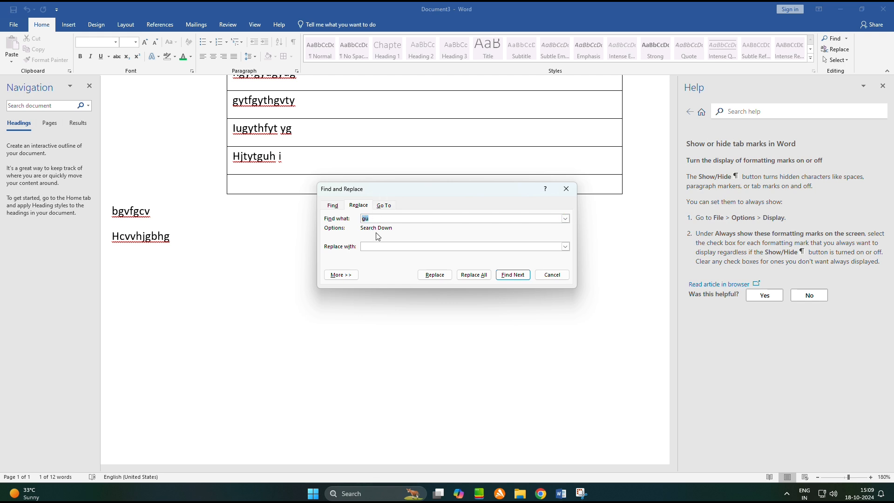
pyautogui.click(373, 246)
pyautogui.write('ju')
pyautogui.click(512, 274)
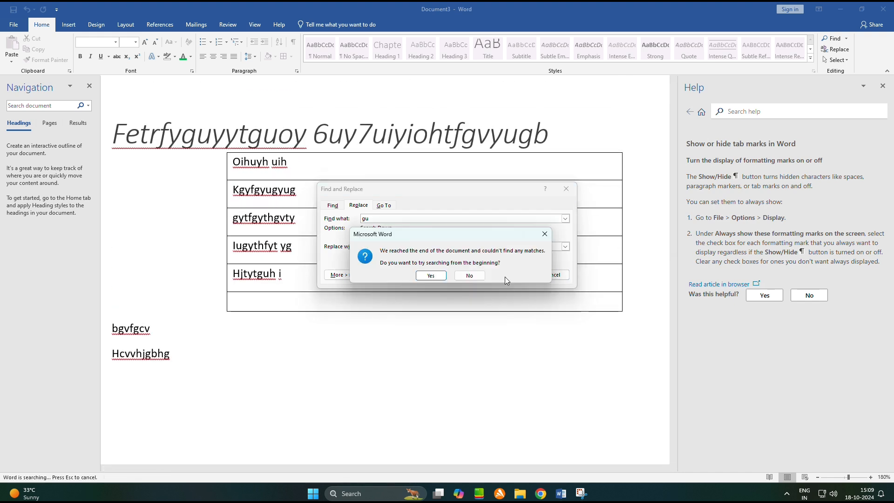
pyautogui.click(431, 275)
pyautogui.click(425, 276)
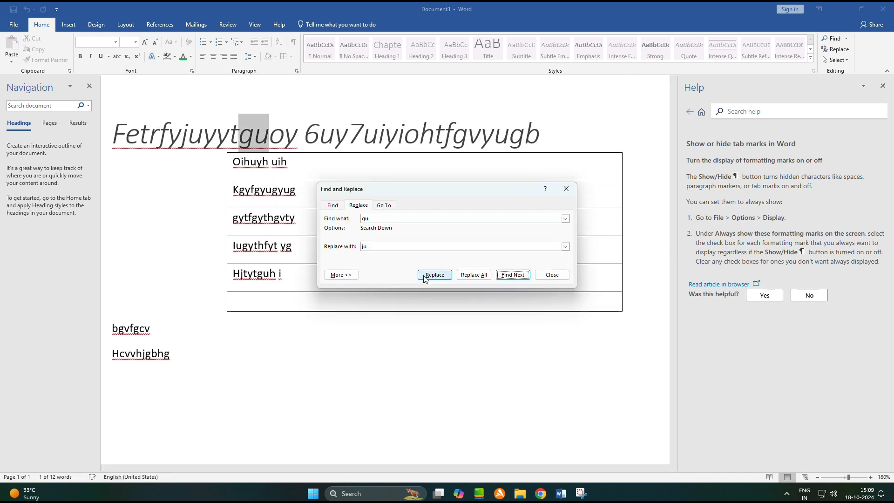
pyautogui.click(424, 276)
pyautogui.click(424, 275)
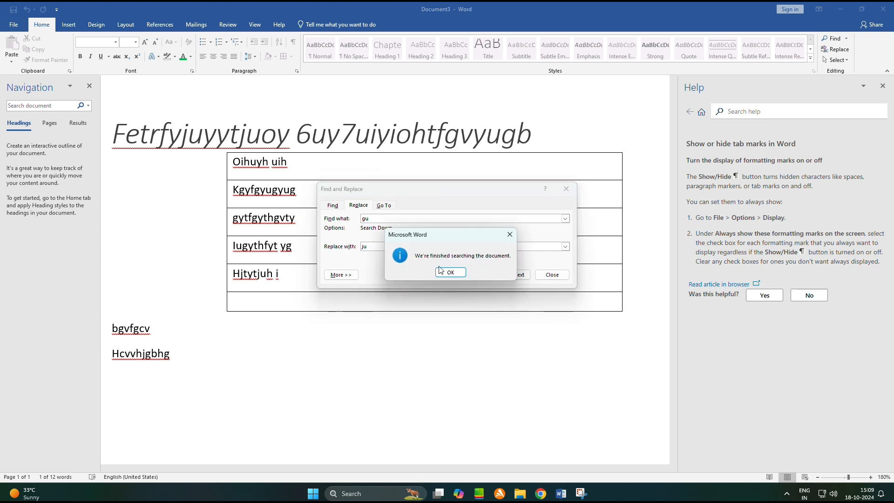
pyautogui.click(433, 272)
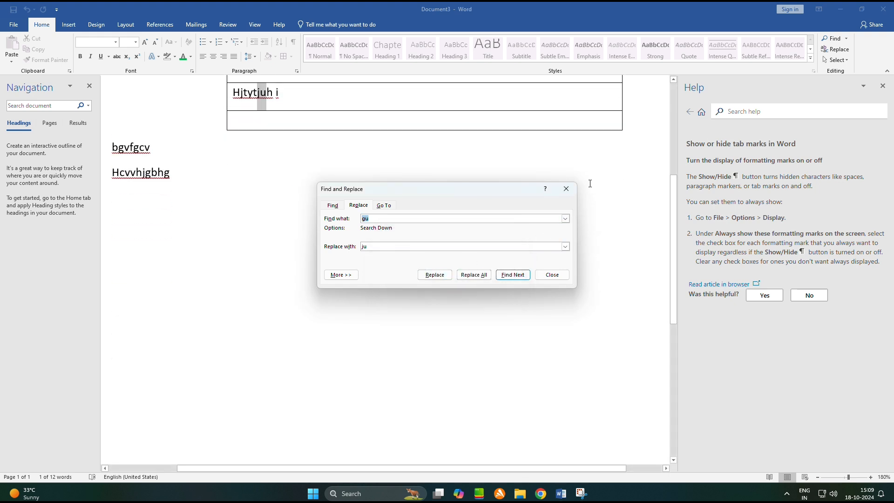
pyautogui.click(566, 189)
pyautogui.scroll(3, 540, 174)
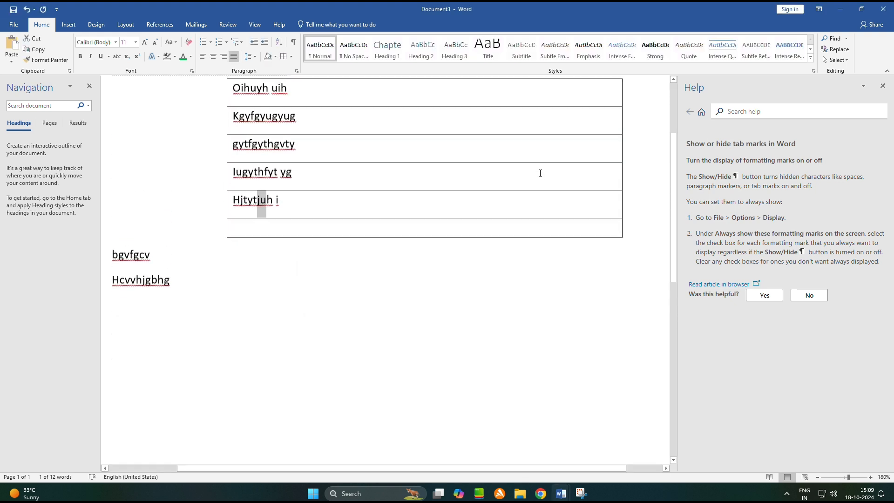
pyautogui.scroll(3, 540, 173)
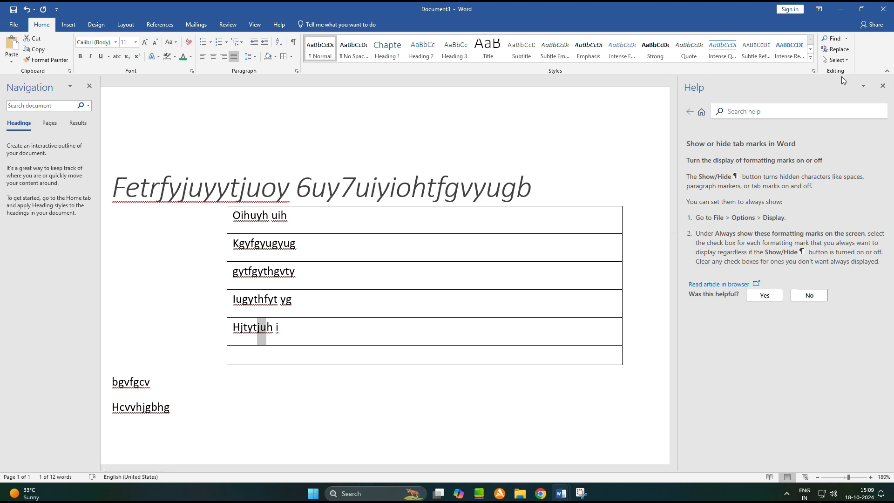
# - Close the Help pane and select all of the document's content
pyautogui.click(882, 86)
pyautogui.click(824, 59)
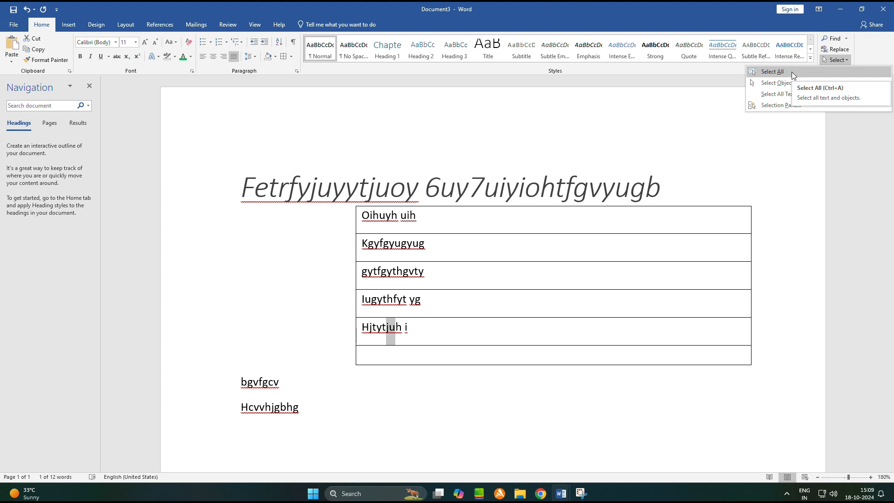
pyautogui.click(792, 71)
# - Switch to Select Objects mode and try to box-select the title line and the bordered block
pyautogui.click(843, 60)
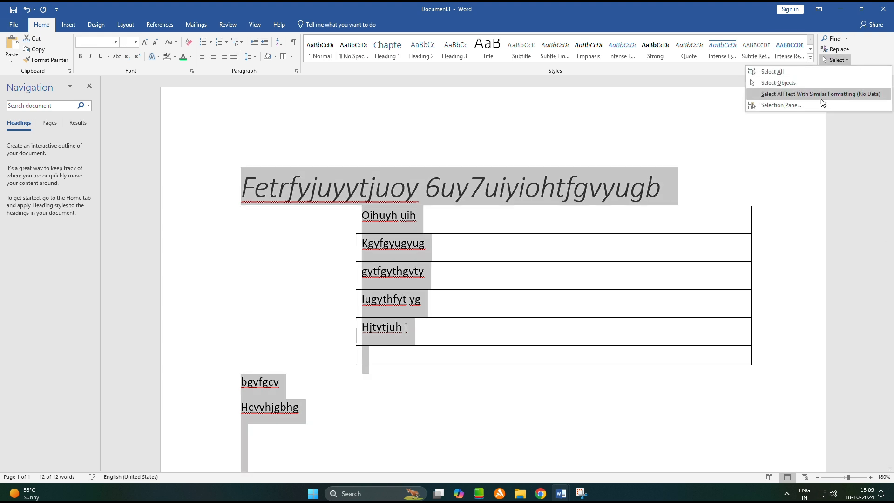
pyautogui.click(800, 85)
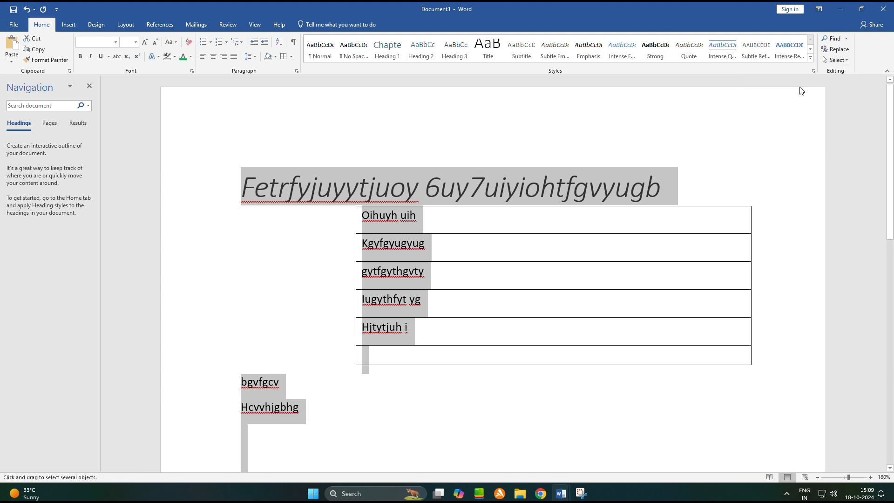
pyautogui.moveTo(603, 242); pyautogui.dragTo(657, 205)
pyautogui.moveTo(403, 169); pyautogui.dragTo(655, 288)
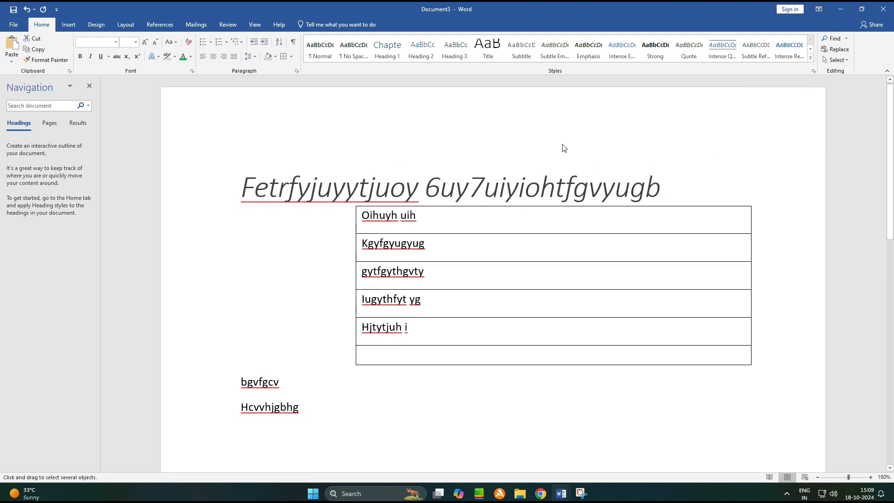
pyautogui.click(836, 60)
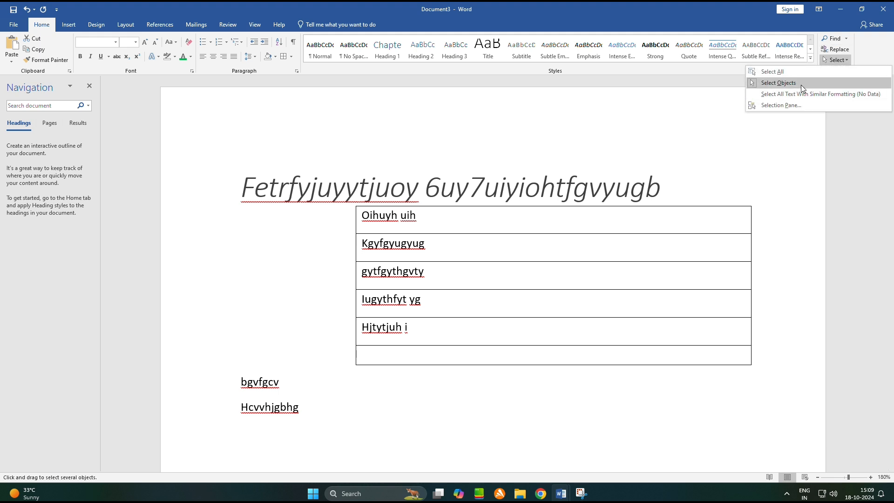
pyautogui.click(714, 96)
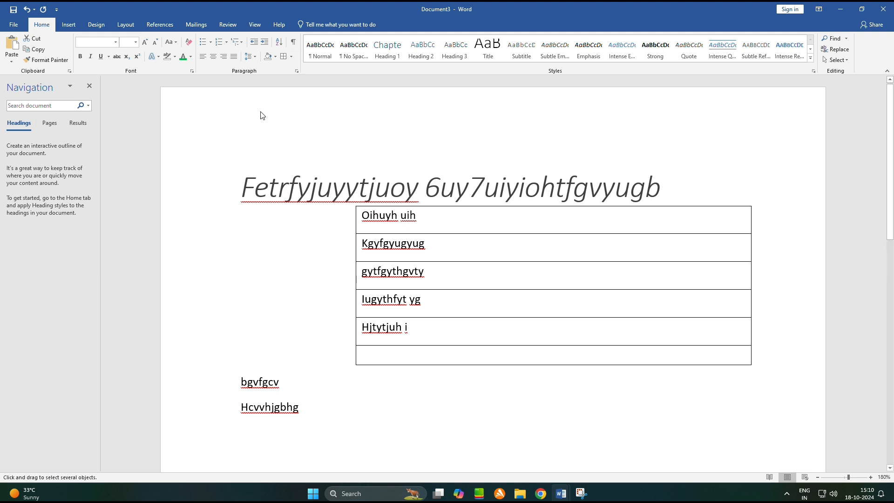
pyautogui.scroll(-1, 256, 117)
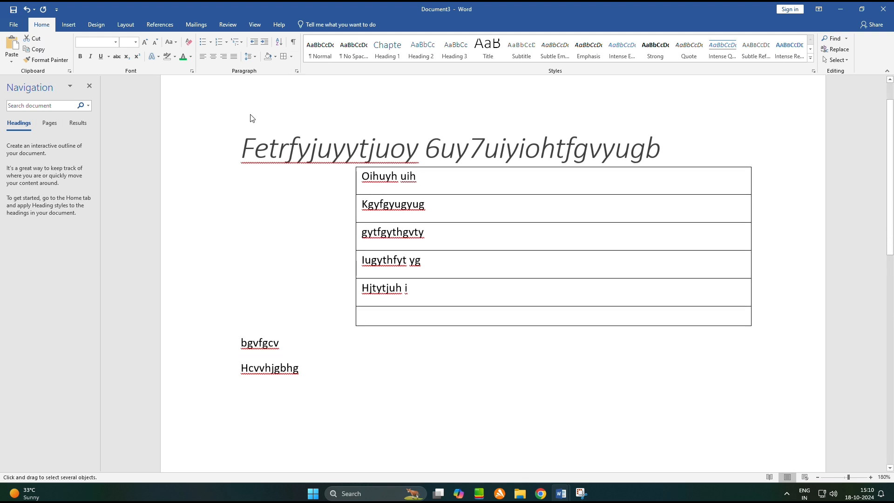
pyautogui.scroll(1, 284, 80)
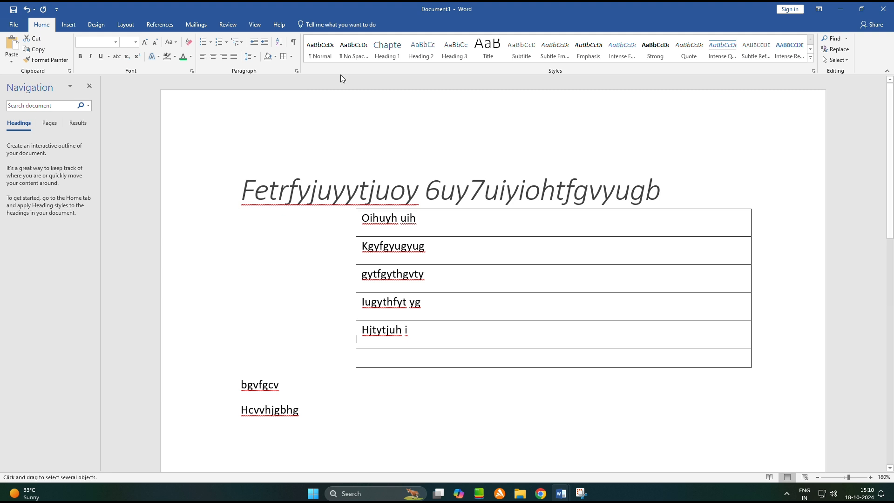